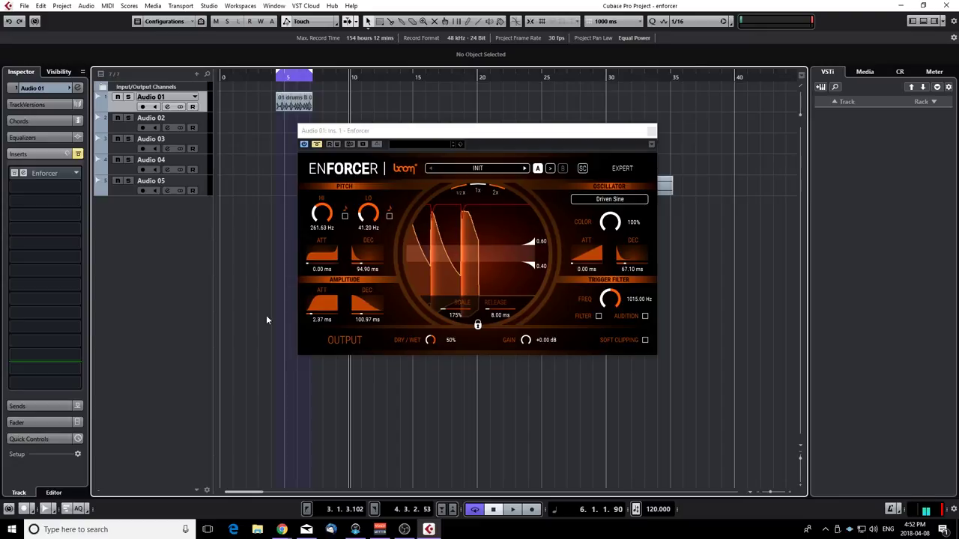
left_click(609, 200)
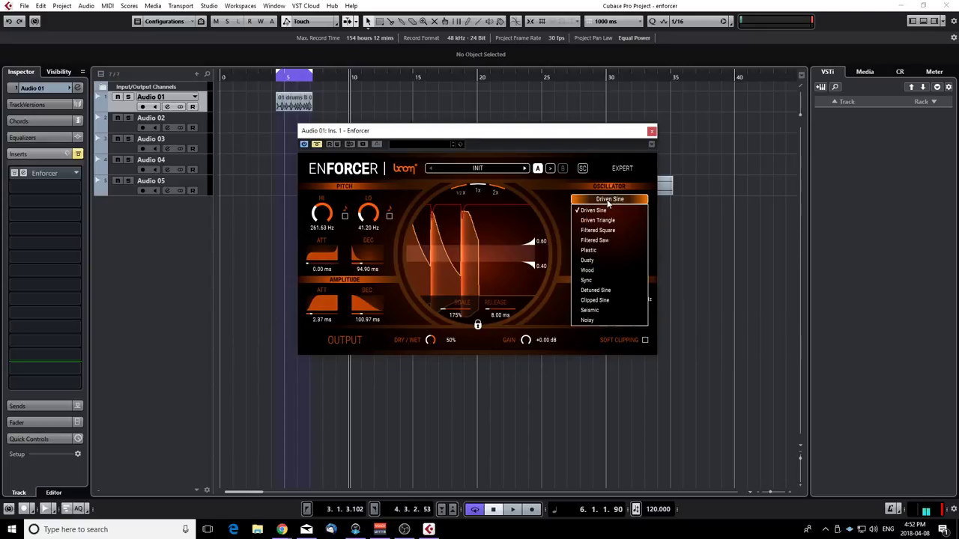
left_click(599, 163)
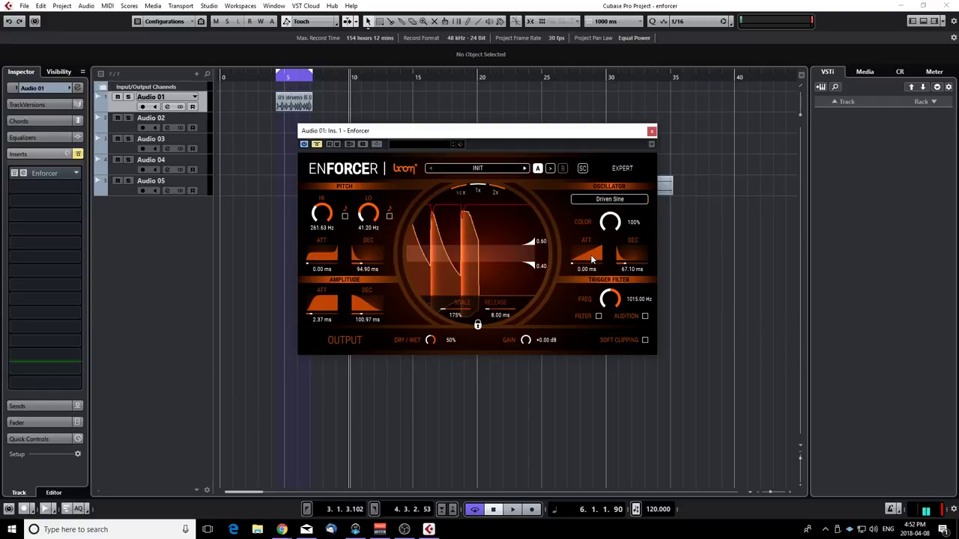
left_click(621, 168)
left_click(620, 167)
Solo the Audio 01 track and play its drum loop with Enforcer bypassed.
left_click(128, 97)
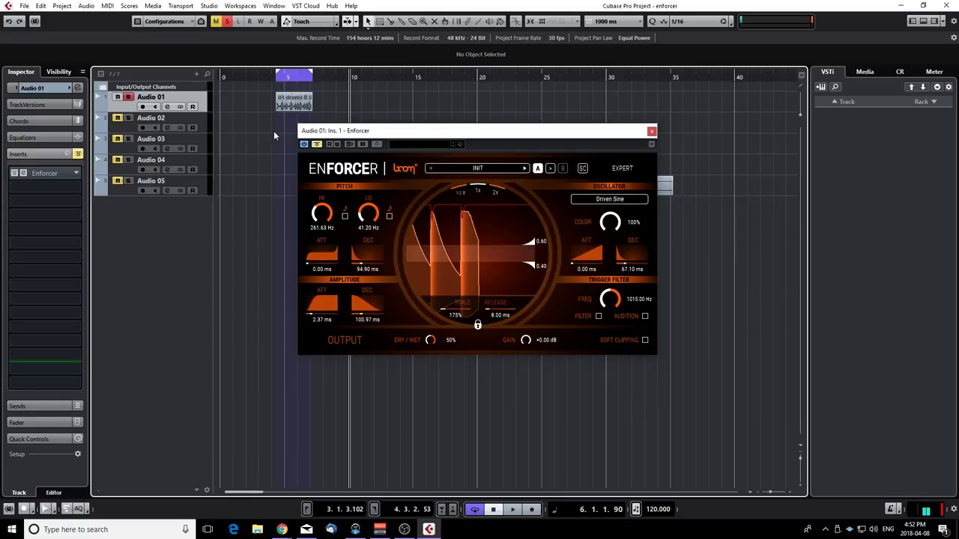
key("space")
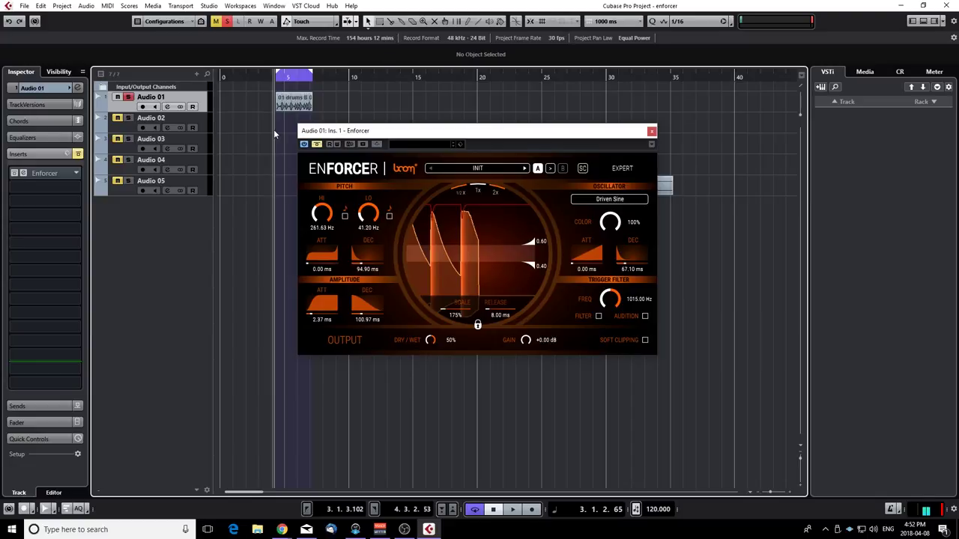
key("space")
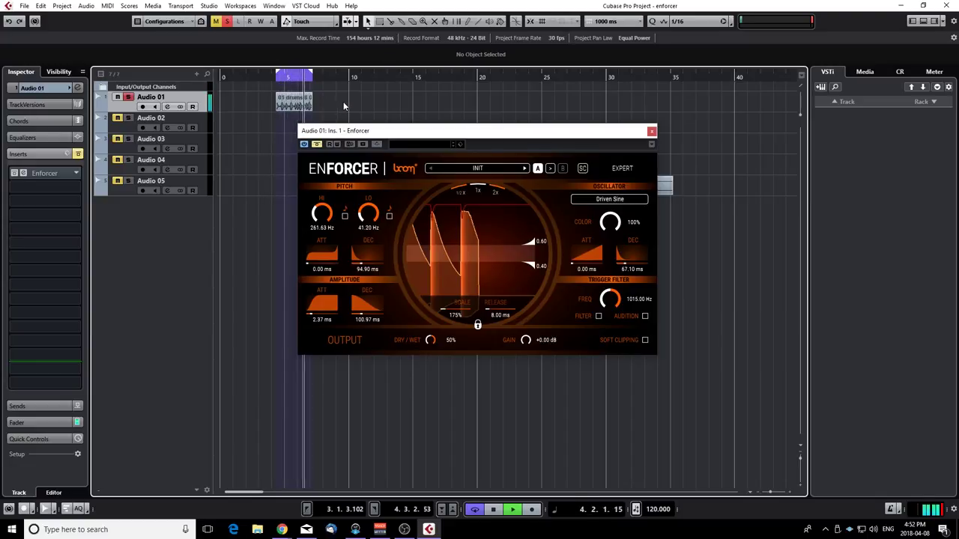
key("space")
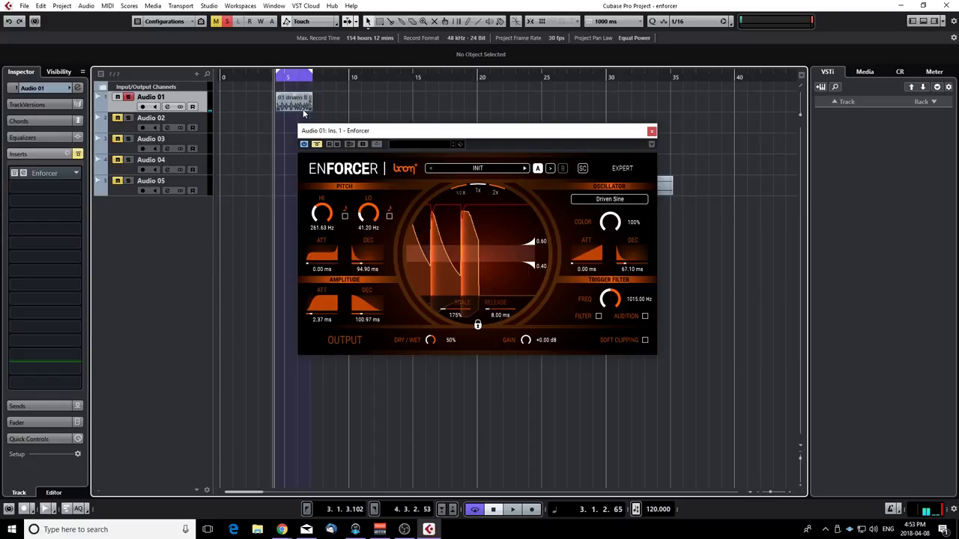
left_click(477, 167)
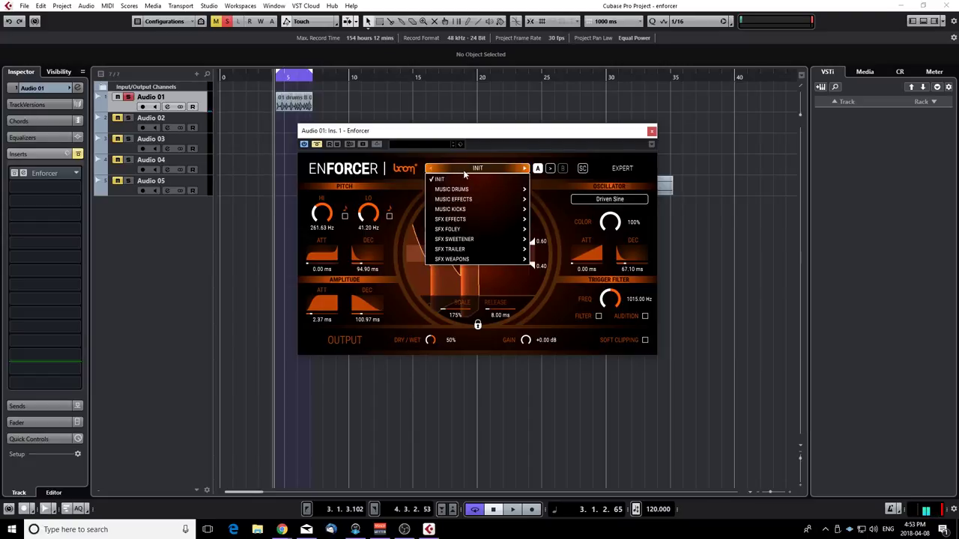
mouse_move(465, 190)
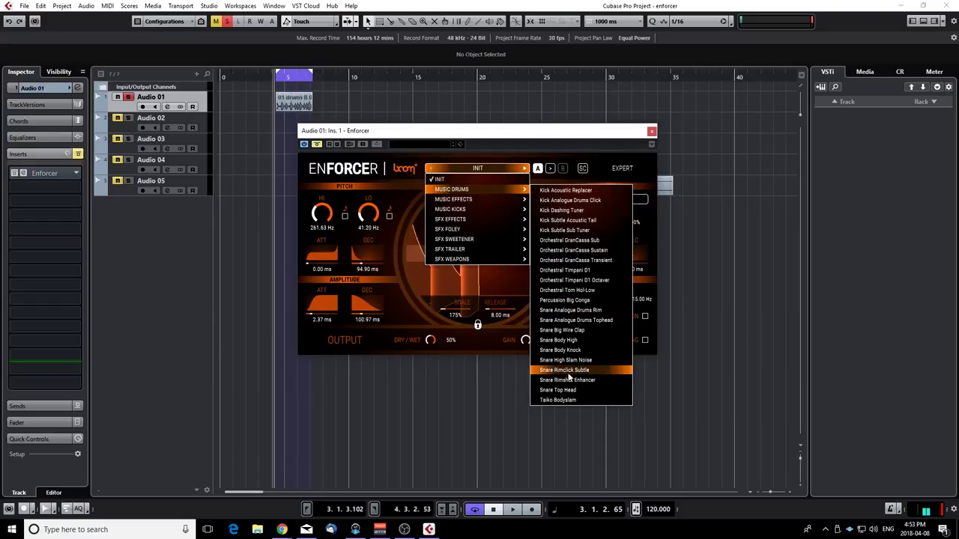
mouse_move(485, 204)
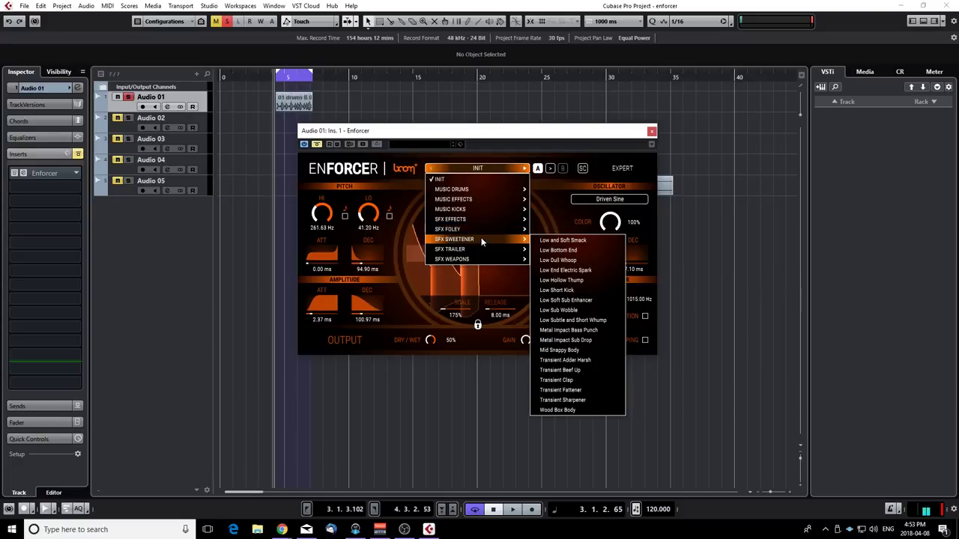
mouse_move(482, 260)
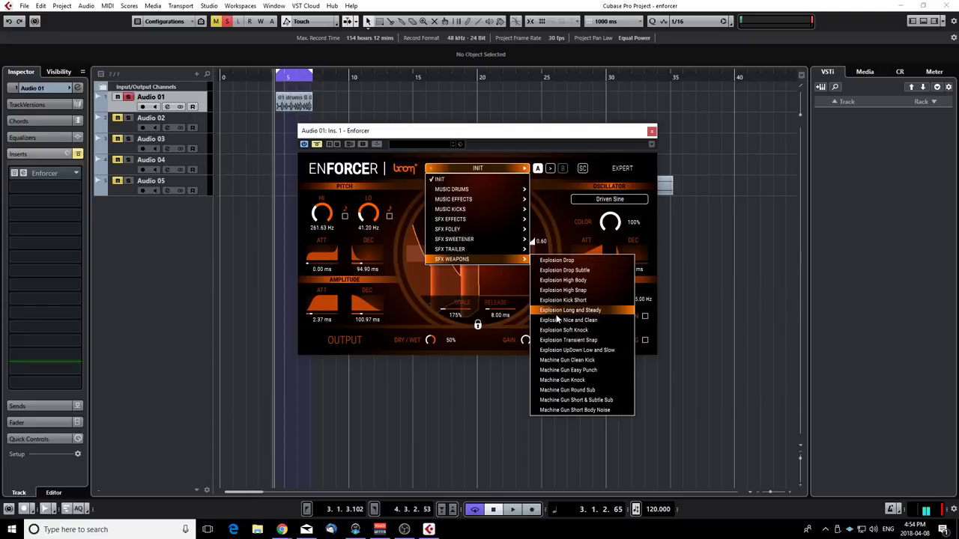
Reposition the Enforcer window and take the plug-in out of bypass while the soloed drum loop plays.
left_click_drag(469, 133, 515, 205)
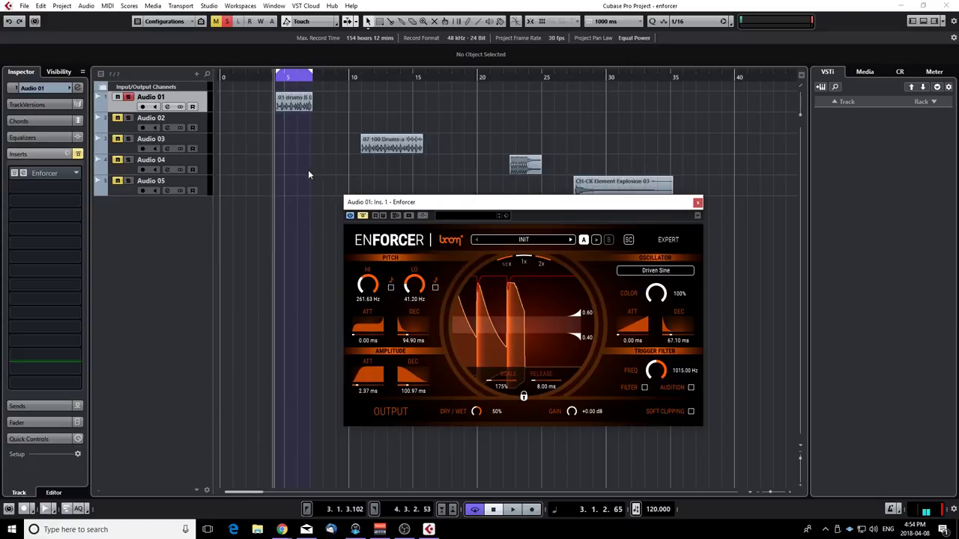
left_click_drag(446, 207, 404, 181)
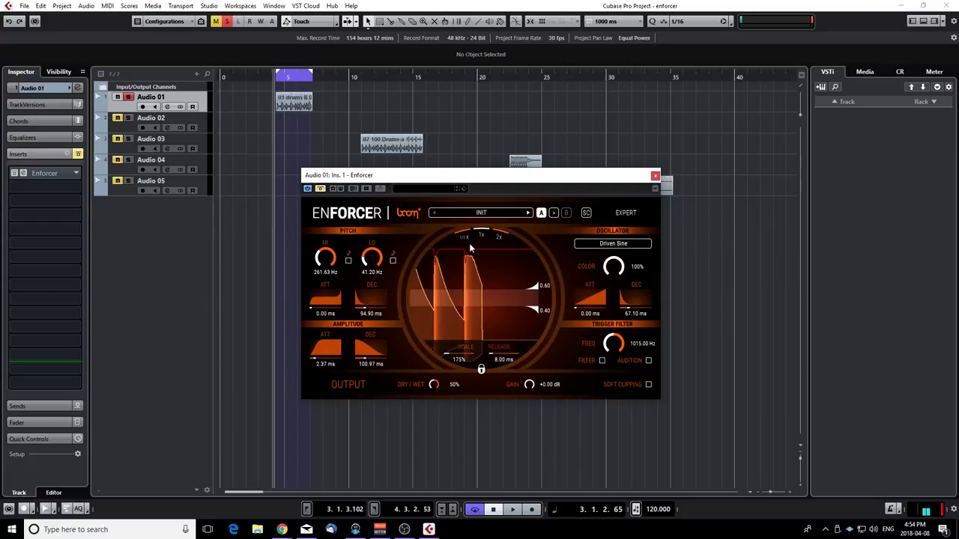
left_click(270, 140)
key("space")
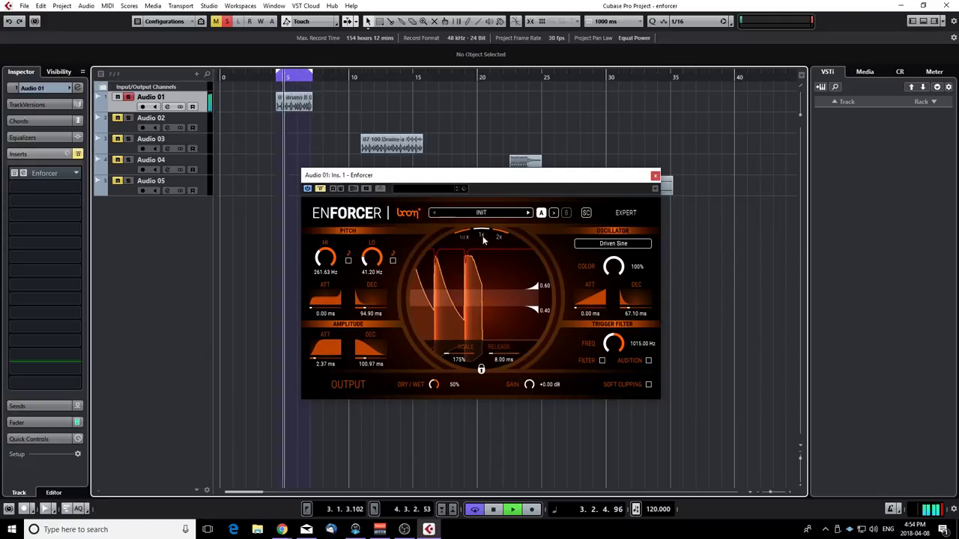
left_click(323, 189)
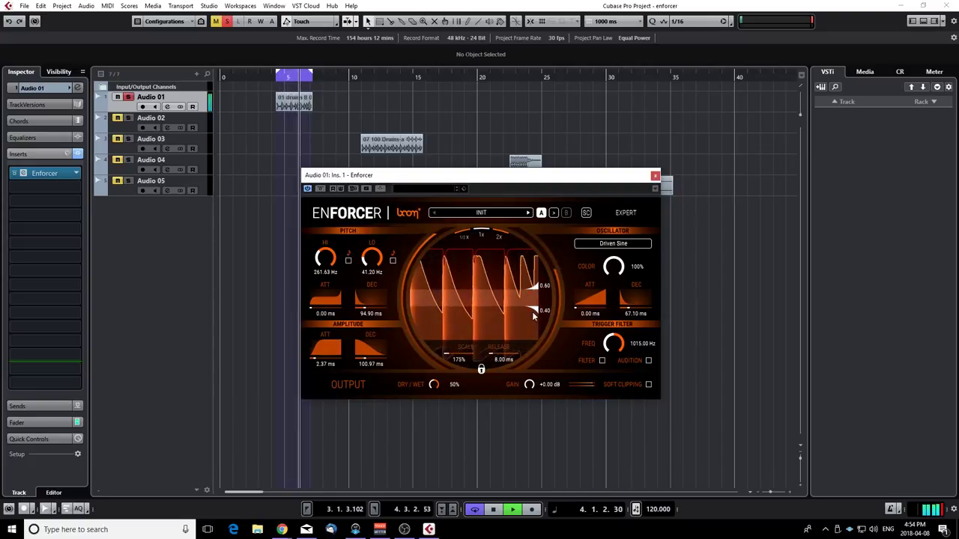
key("space")
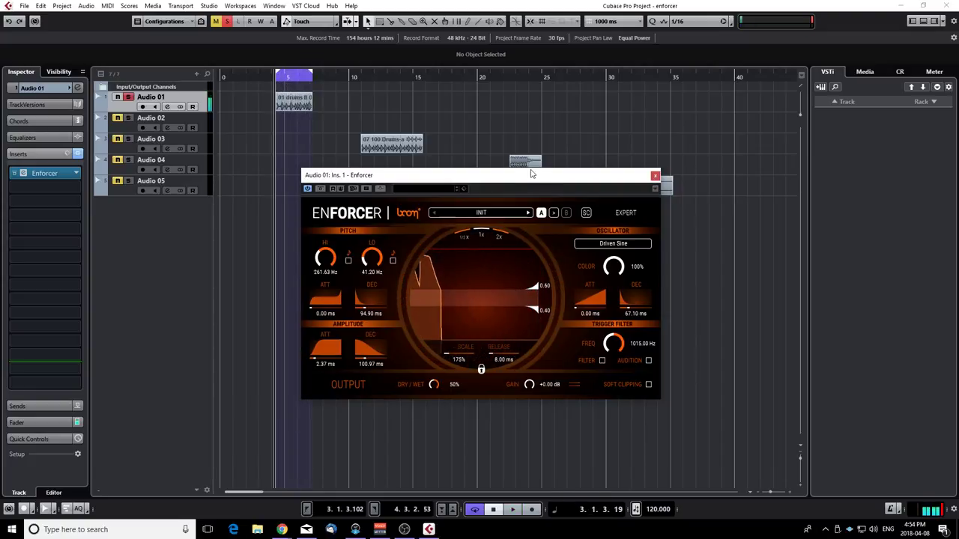
left_click_drag(529, 174, 535, 137)
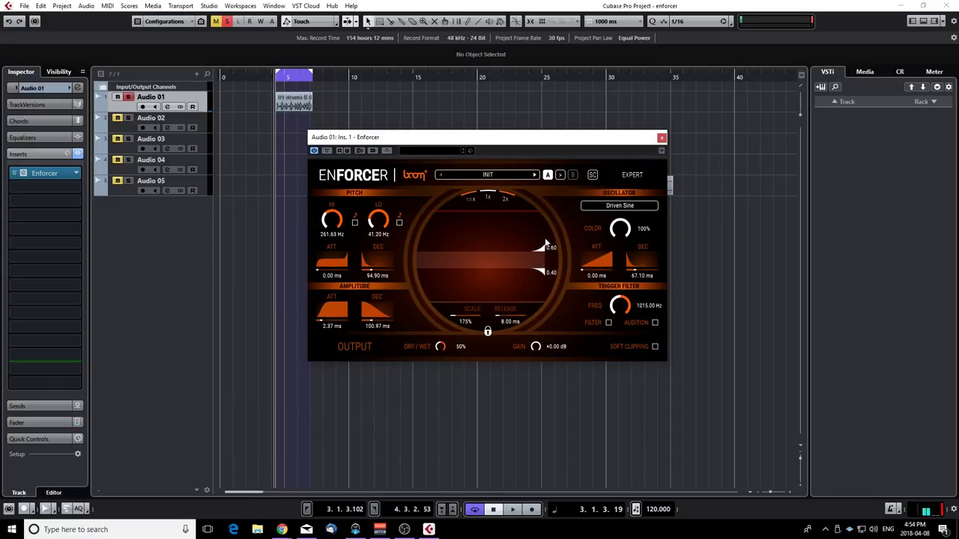
Enable the trigger filter with audition on and set its frequency to 56.24 Hz while listening to the loop.
left_click(608, 323)
left_click(655, 323)
key("space")
left_click_drag(620, 303, 611, 334)
key("space")
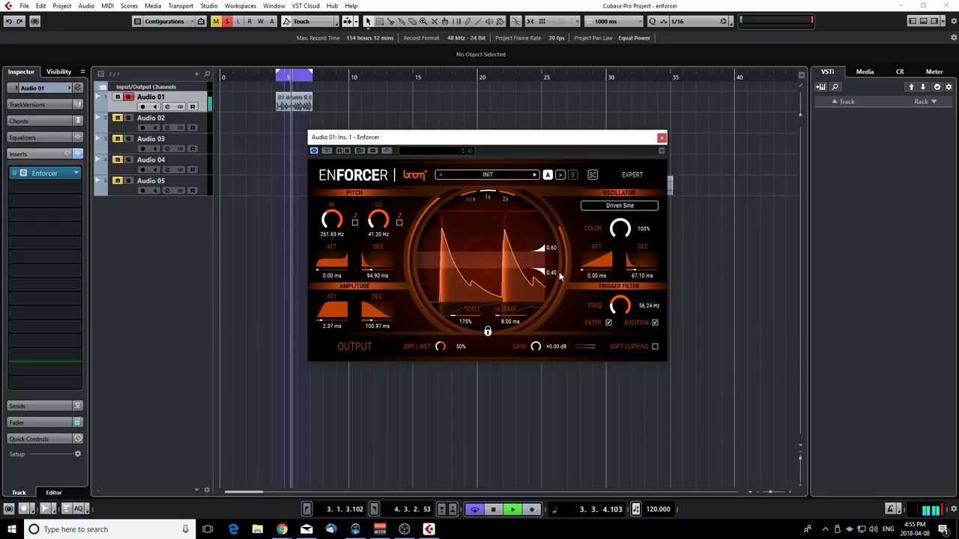
key("space")
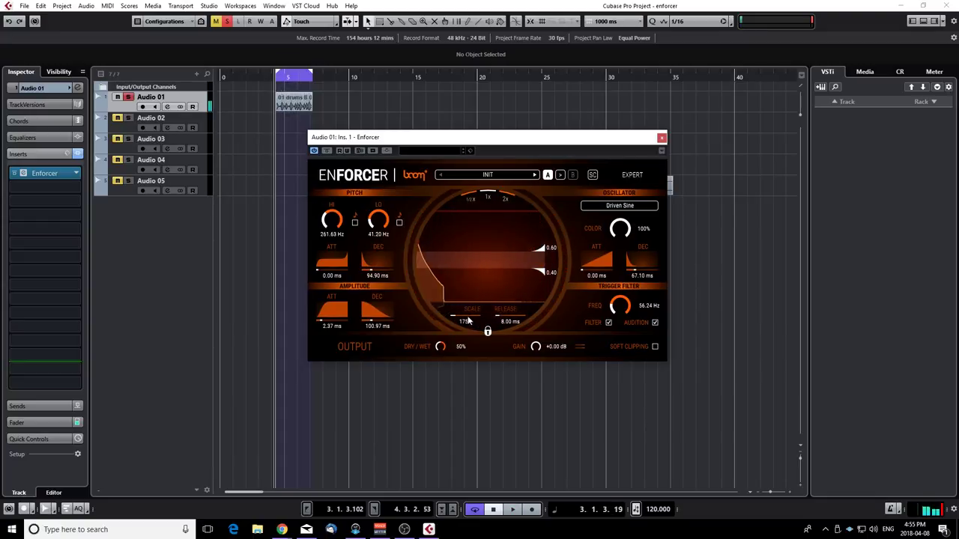
Try a trigger scale of 50%, and set it to 363% with the drum loop playing.
mouse_move(466, 321)
left_mouse_down()
mouse_move(480, 318)
mouse_move(450, 322)
left_mouse_up()
key("space")
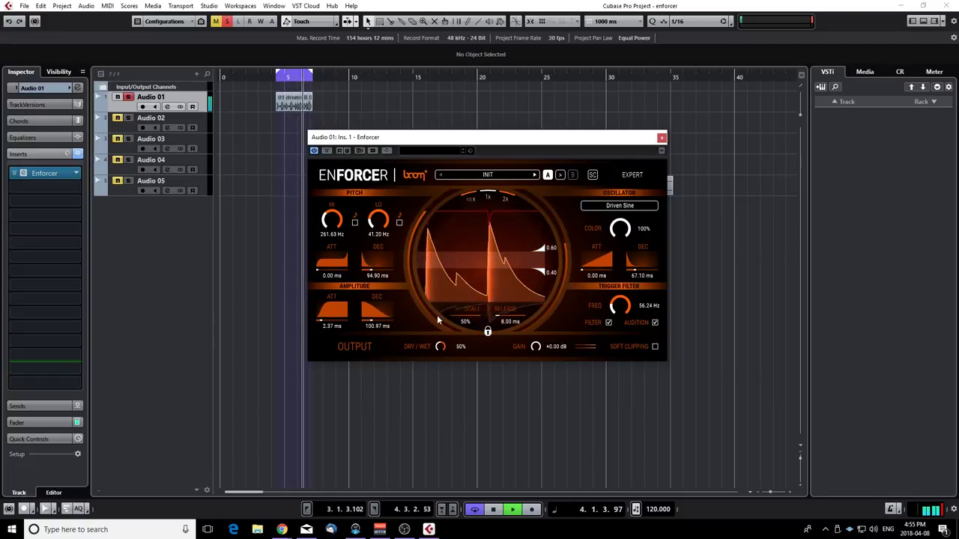
left_click_drag(438, 320, 486, 209)
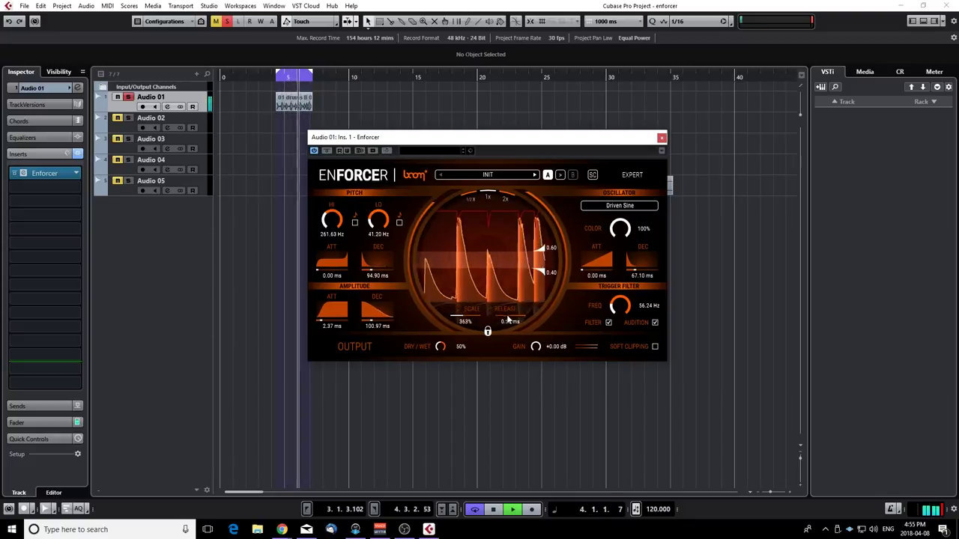
Try a long trigger release of about 430 ms, and settle on a release of 5.05 ms.
left_click_drag(508, 321, 519, 321)
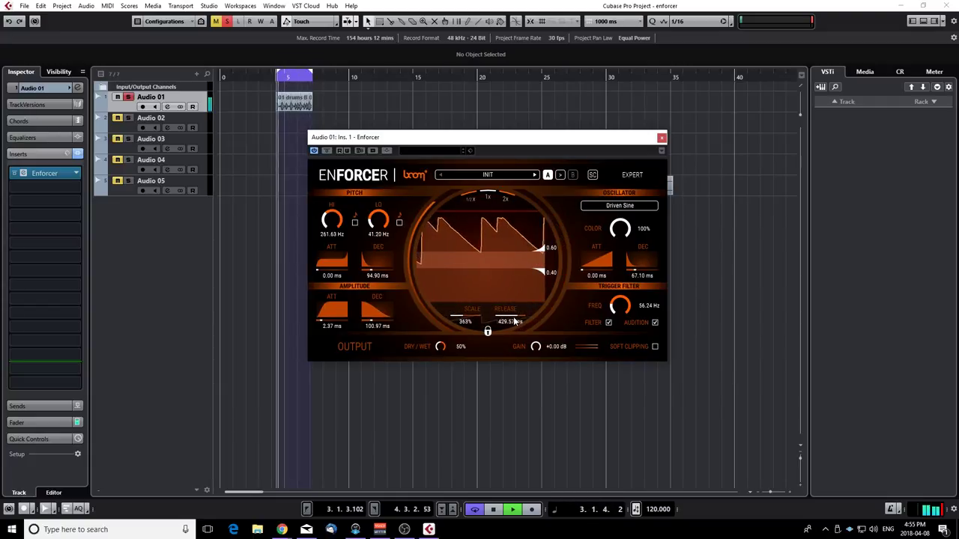
double_click(511, 321)
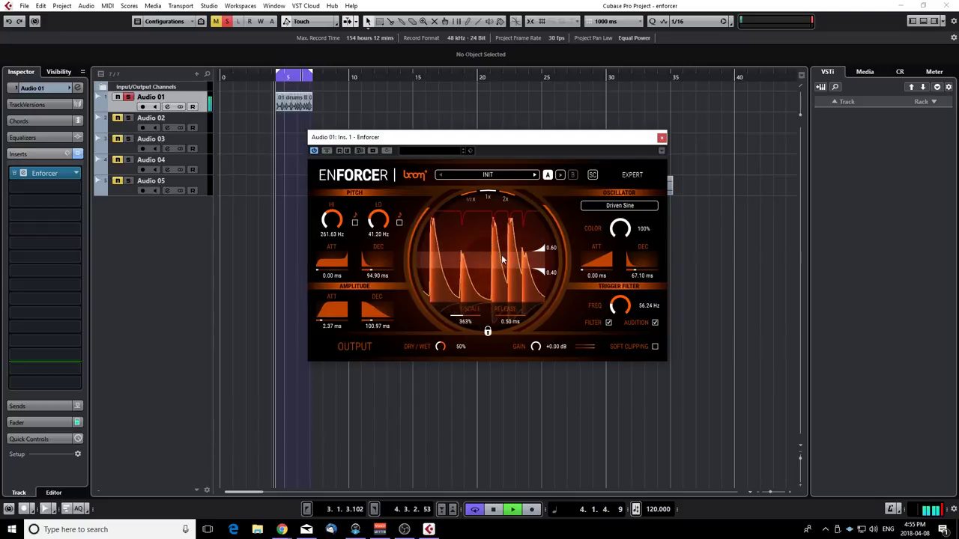
key("space")
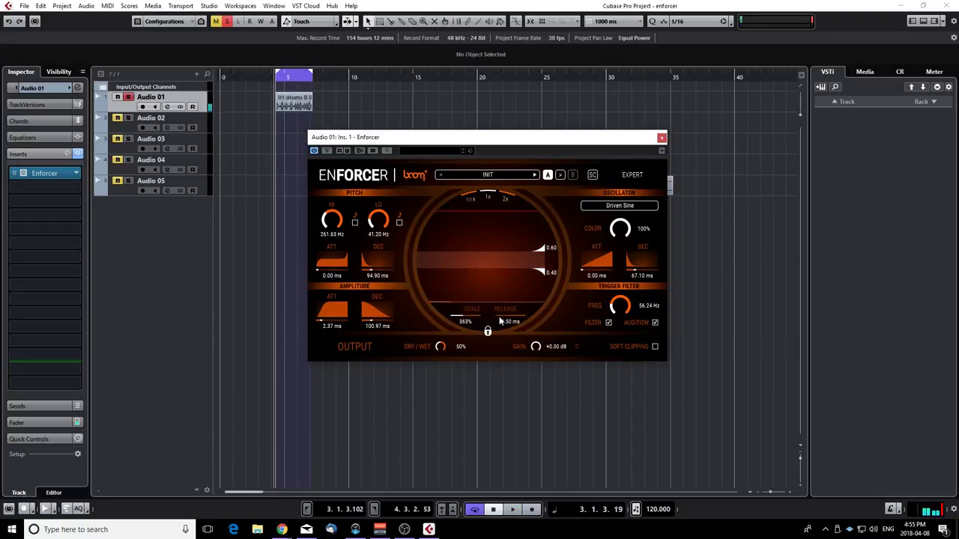
key("space")
Set the upper trigger threshold to 0.86 and the lower one to 0.58 while checking against the playing loop.
left_click_drag(540, 247, 540, 238)
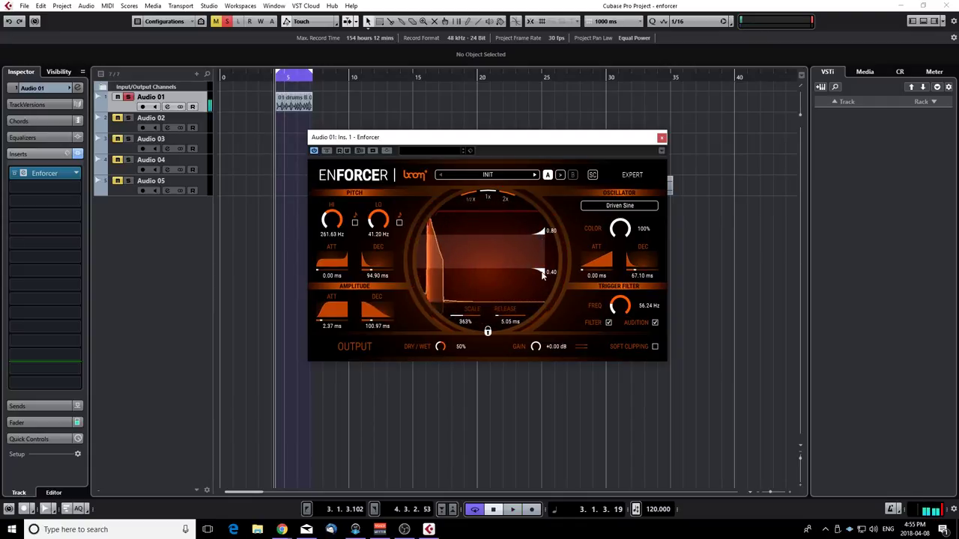
mouse_move(541, 271)
left_mouse_down()
mouse_move(544, 238)
mouse_move(541, 258)
left_mouse_up()
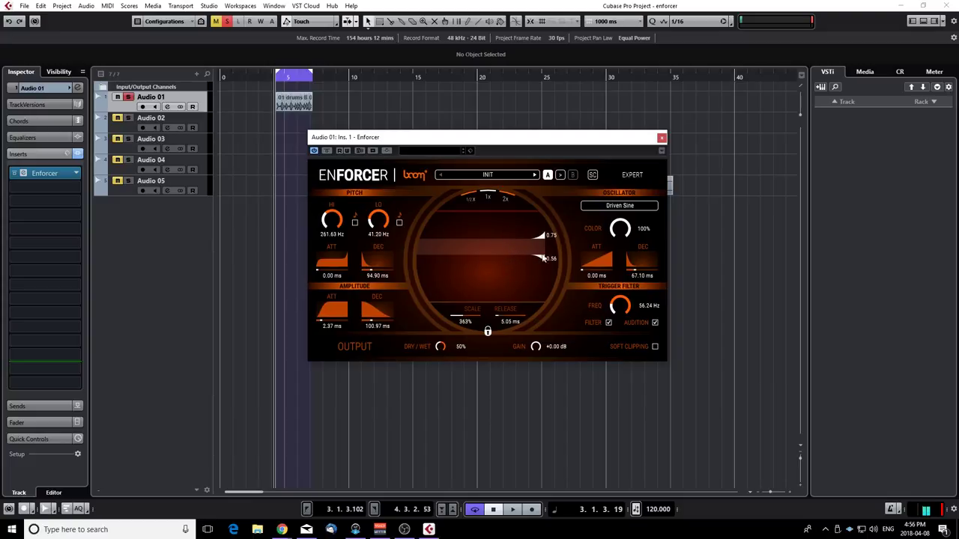
left_click_drag(541, 257, 544, 260)
key("space")
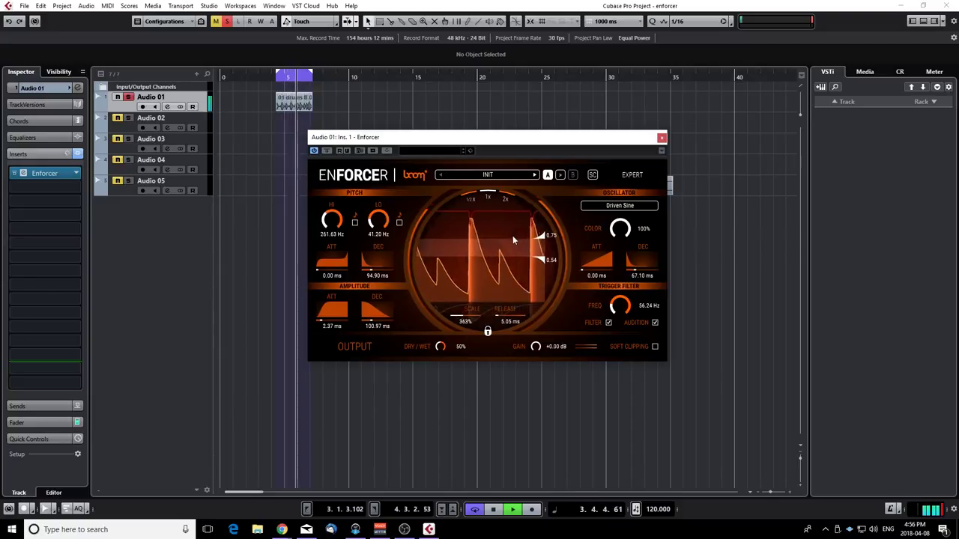
left_click_drag(538, 237, 539, 225)
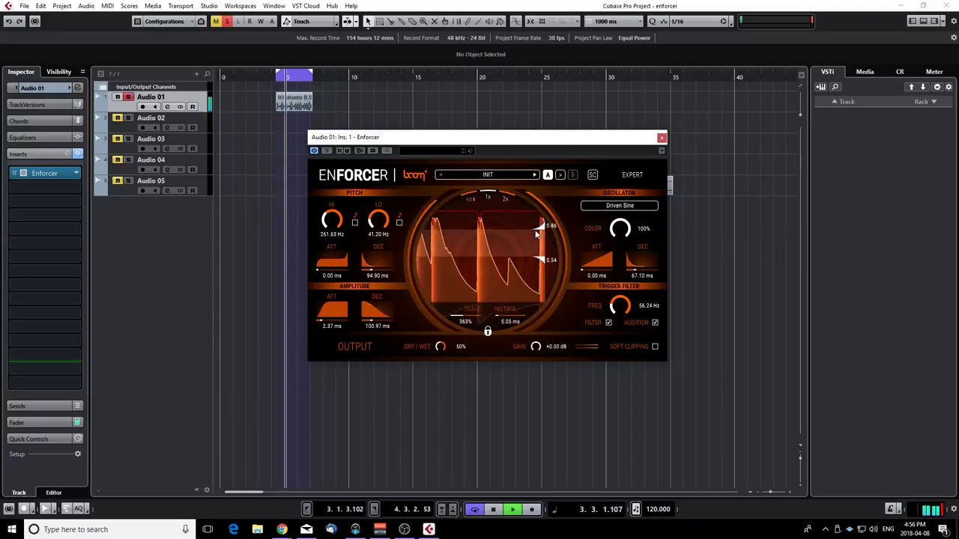
left_click_drag(544, 262, 545, 257)
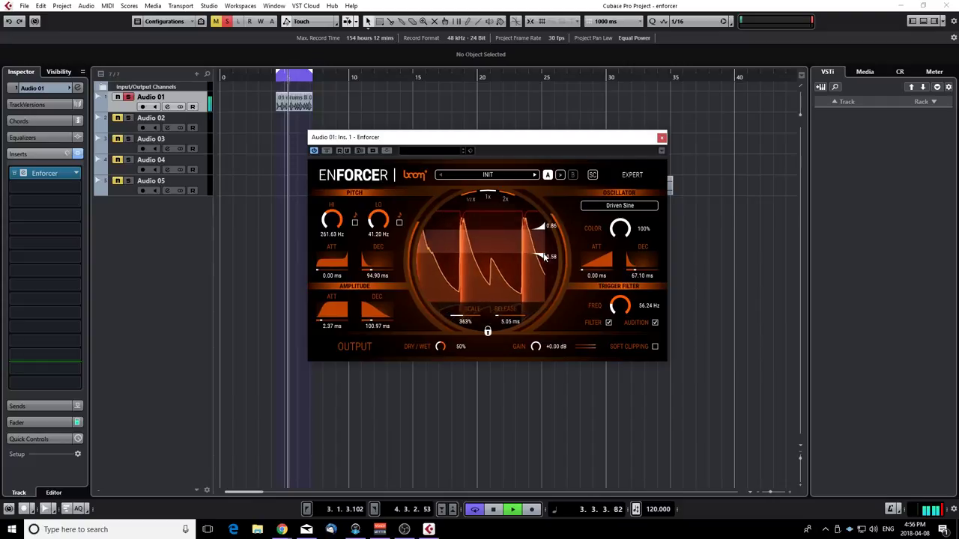
Turn off the trigger filter's audition, listen to the processed drum loop and stop playback.
left_click(655, 324)
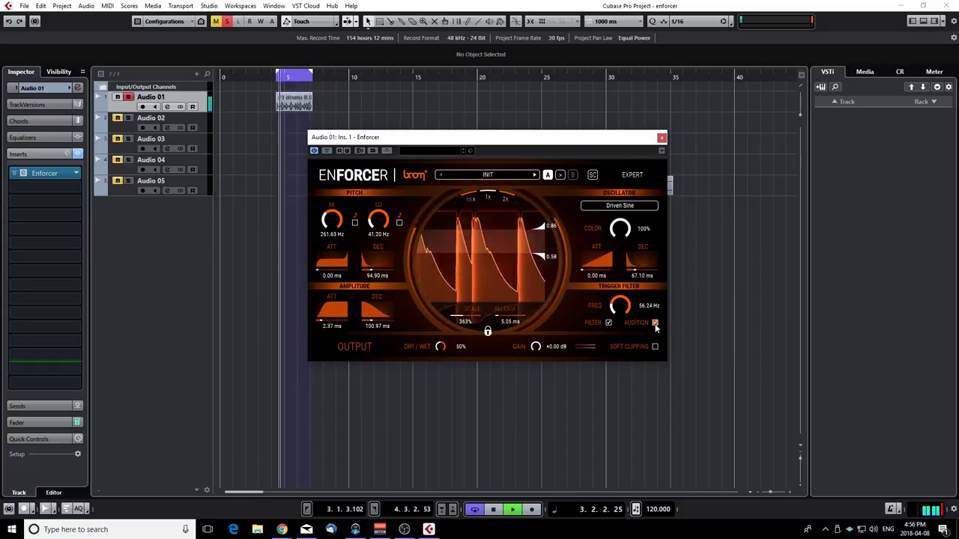
left_click(655, 323)
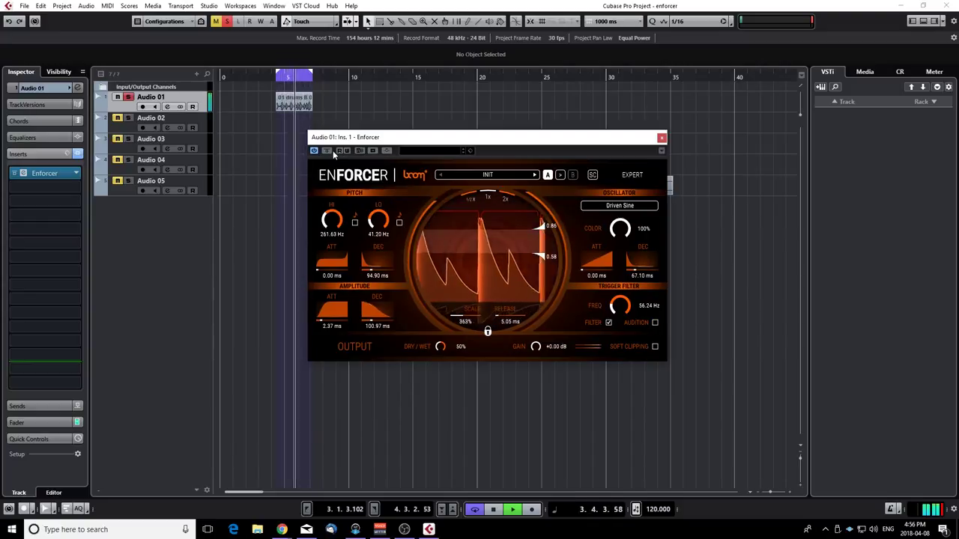
key("space")
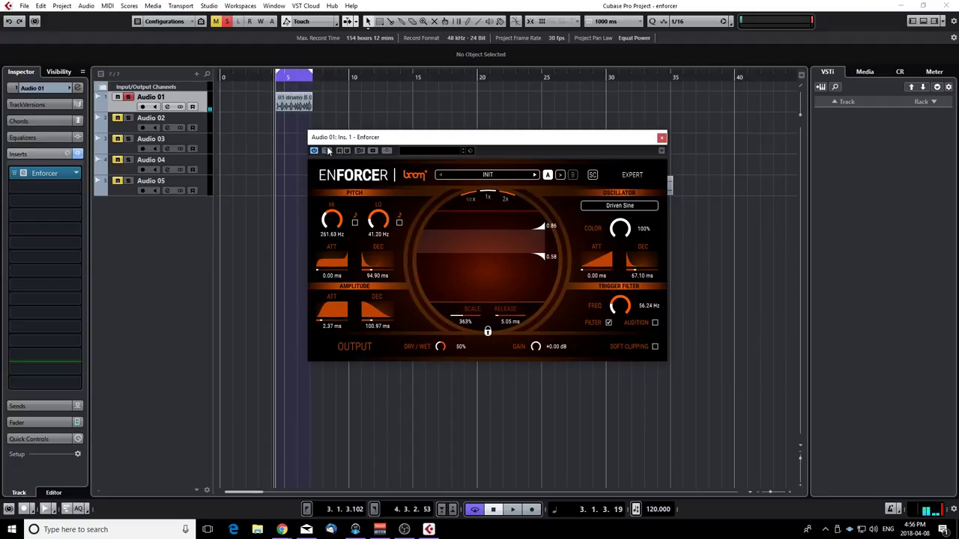
Compare the drum loop with Enforcer bypassed and active.
left_click(327, 152)
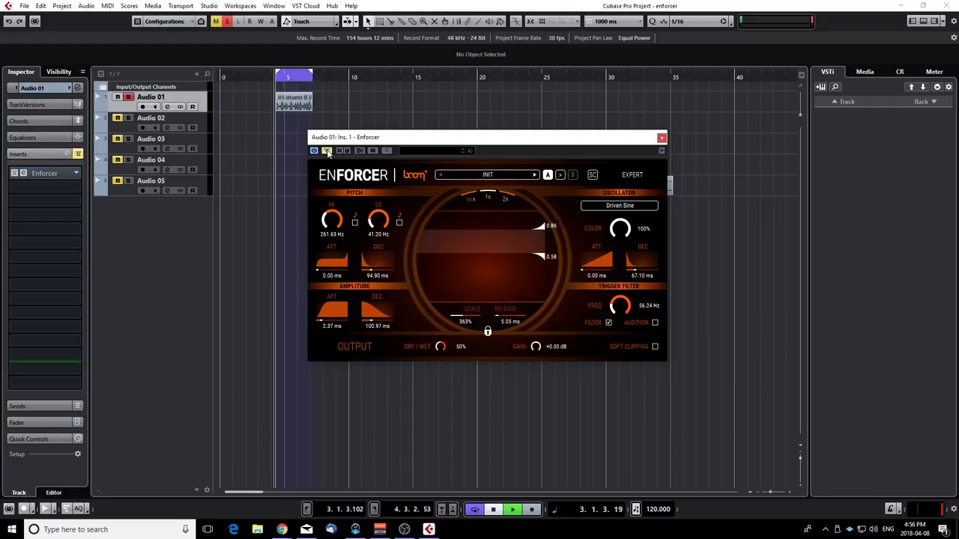
key("space")
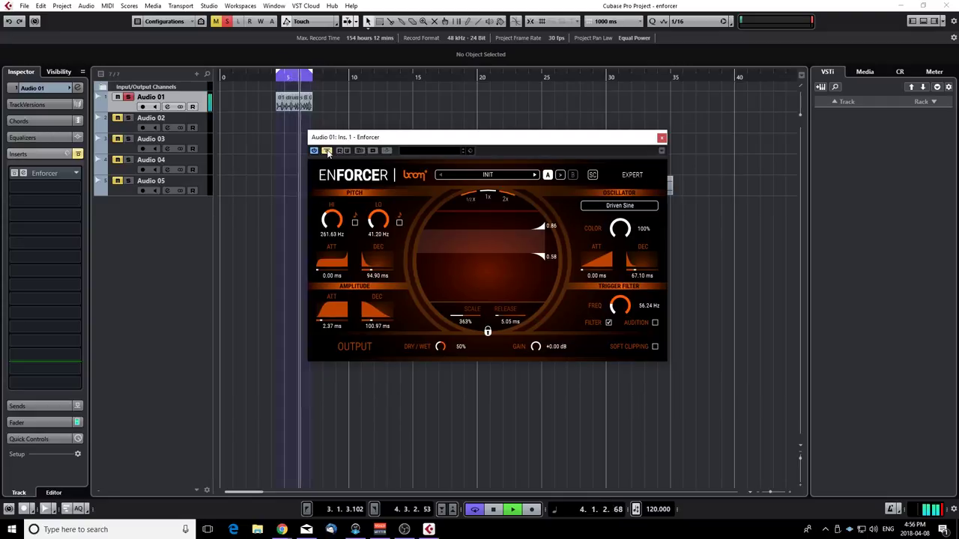
left_click(328, 152)
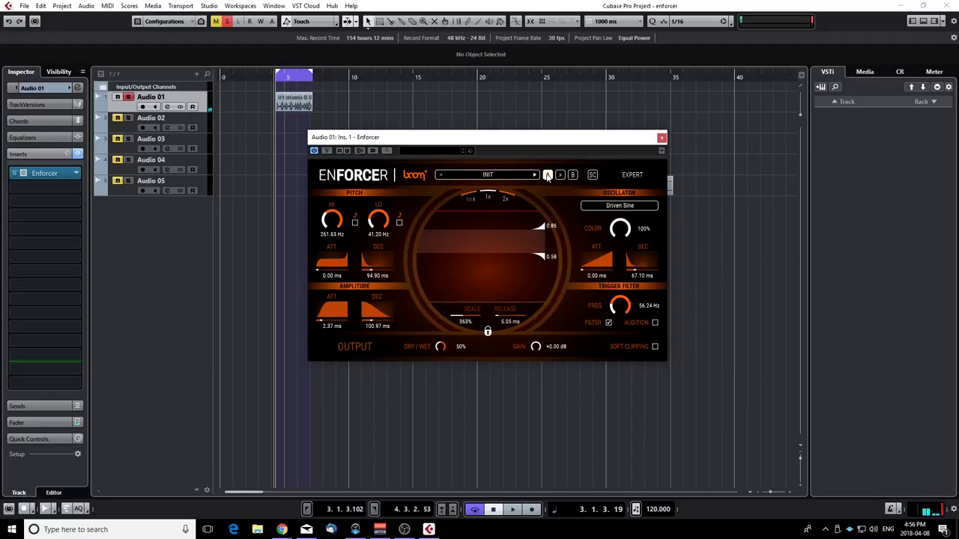
Load the Kick Acoustic Replacer preset from Music Drums and compare the playing loop with Enforcer bypassed and active.
left_click(508, 178)
mouse_move(495, 195)
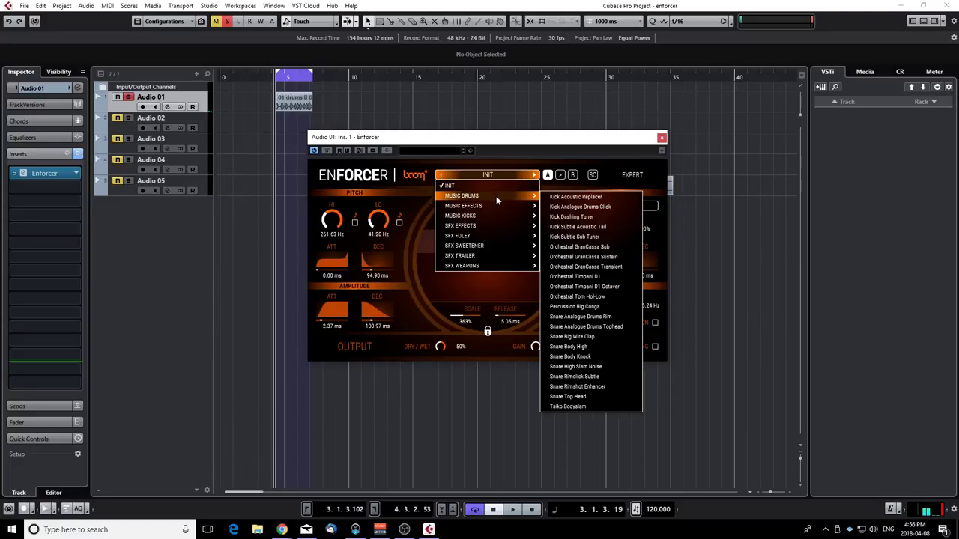
left_click(568, 199)
key("space")
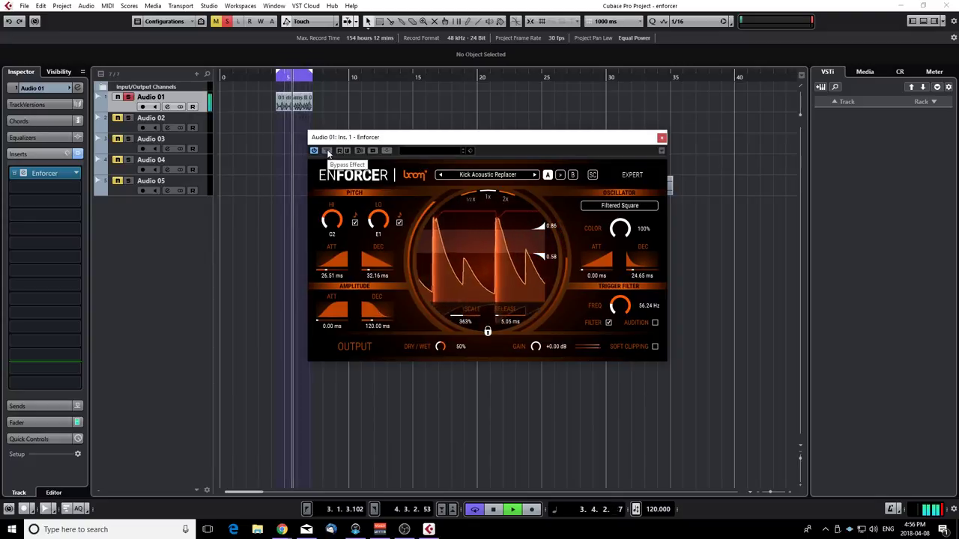
left_click(327, 151)
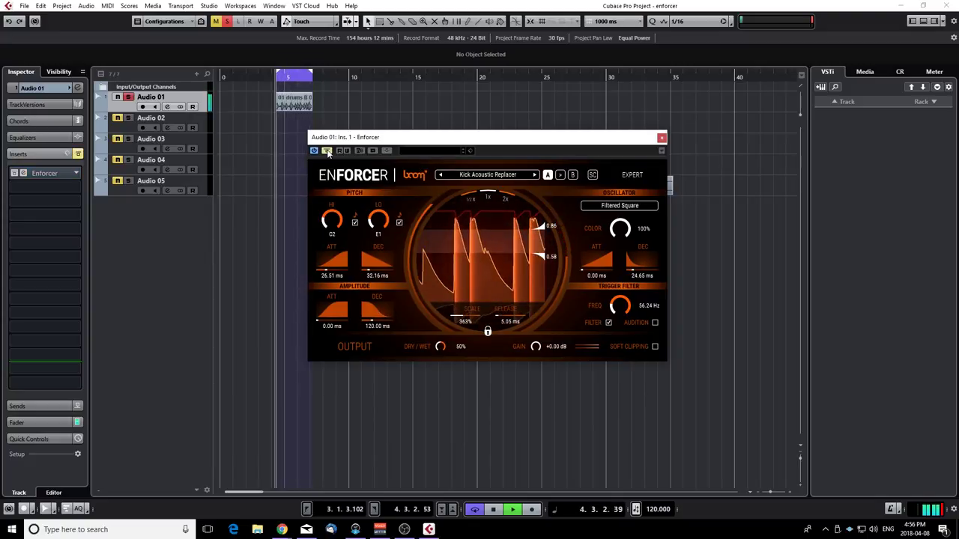
left_click(328, 150)
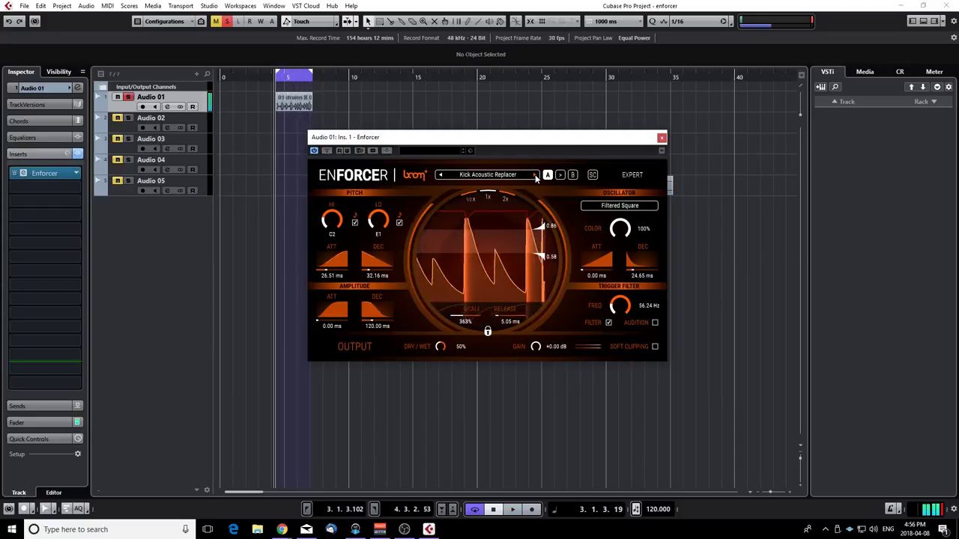
key("space")
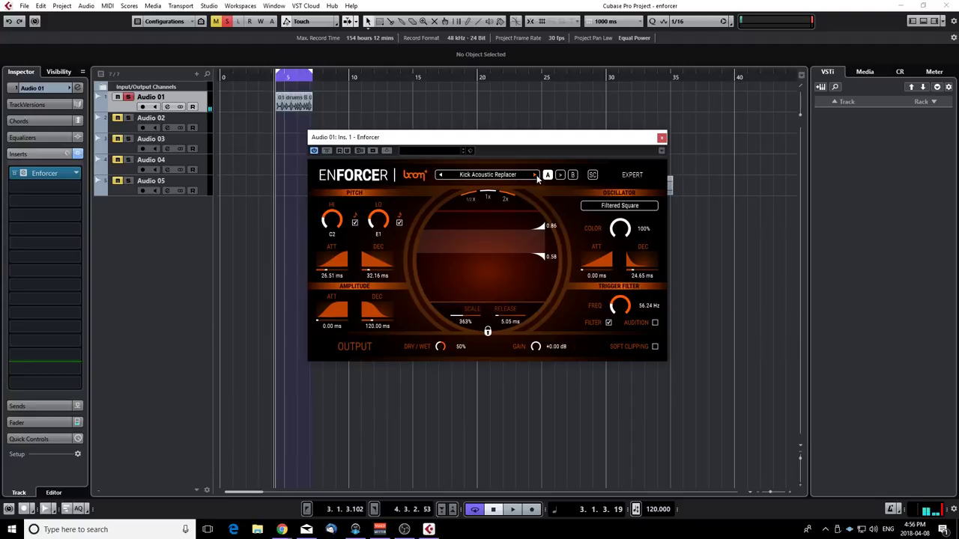
Audition the Kick Analogue Drums Click preset on the loop, show the expert settings and stop playback.
key("space")
left_click(536, 175)
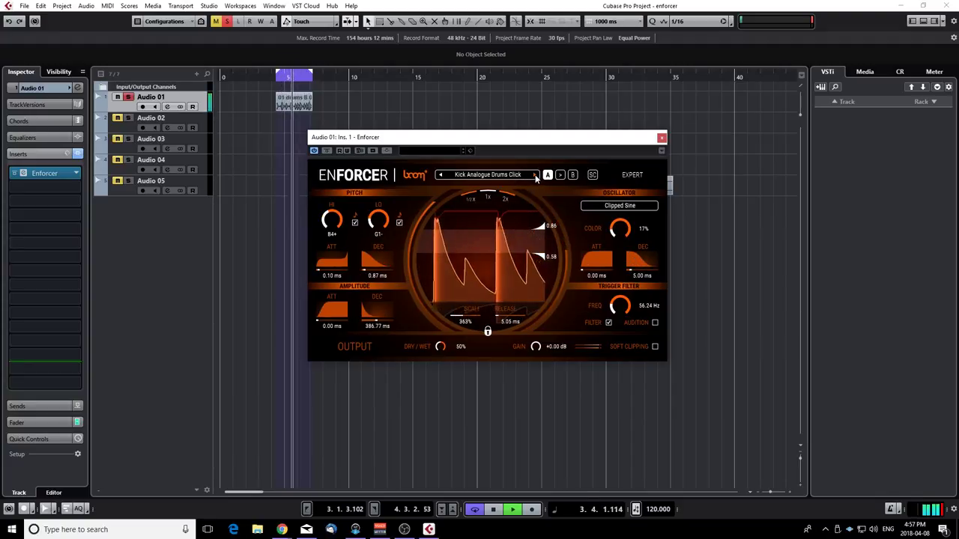
left_click(640, 178)
key("space")
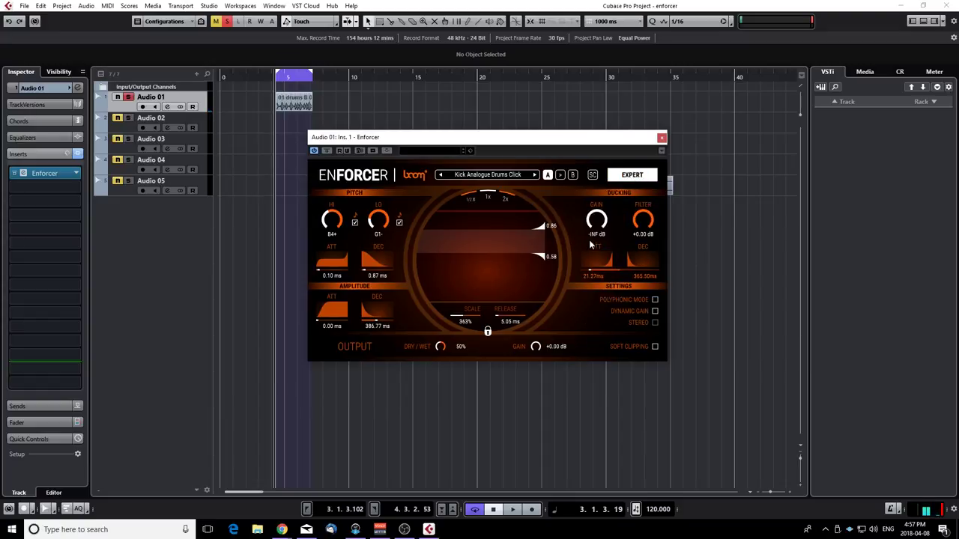
Set the ducking gain to -3.10 dB and the output gain to -3.00 dB, and leave the expert settings.
scroll(597, 227, "up", 1)
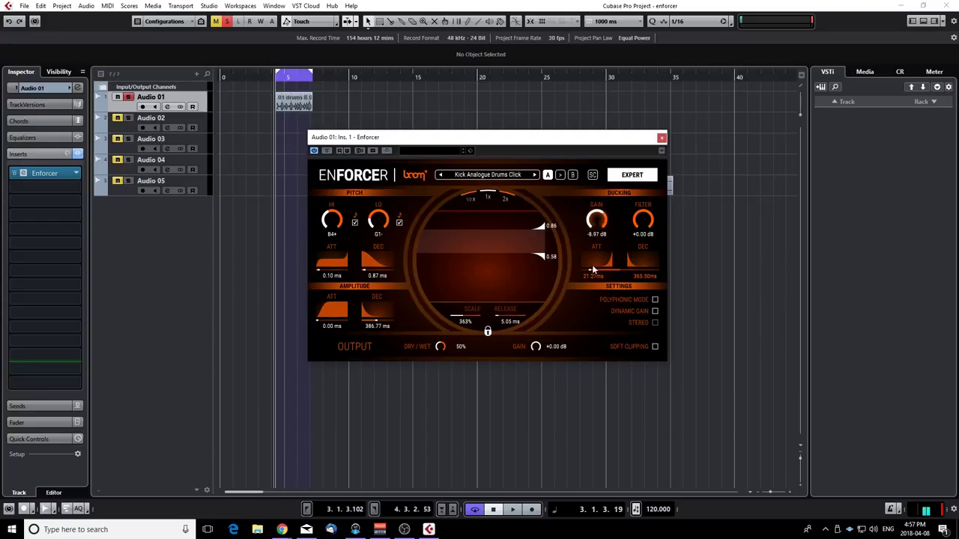
left_click_drag(590, 299, 657, 245)
mouse_move(536, 347)
left_mouse_down()
mouse_move(536, 360)
mouse_move(536, 347)
left_mouse_up()
key("space")
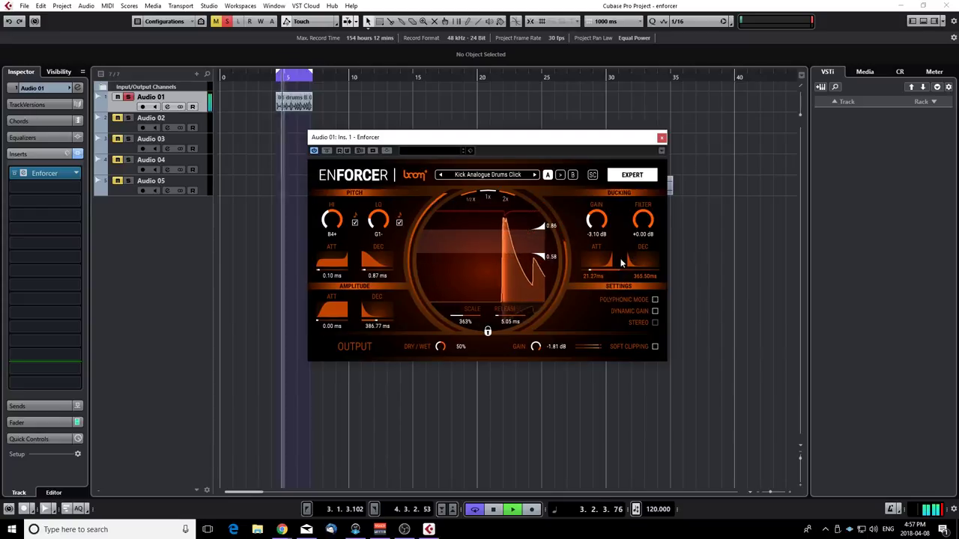
left_click_drag(536, 348, 536, 358)
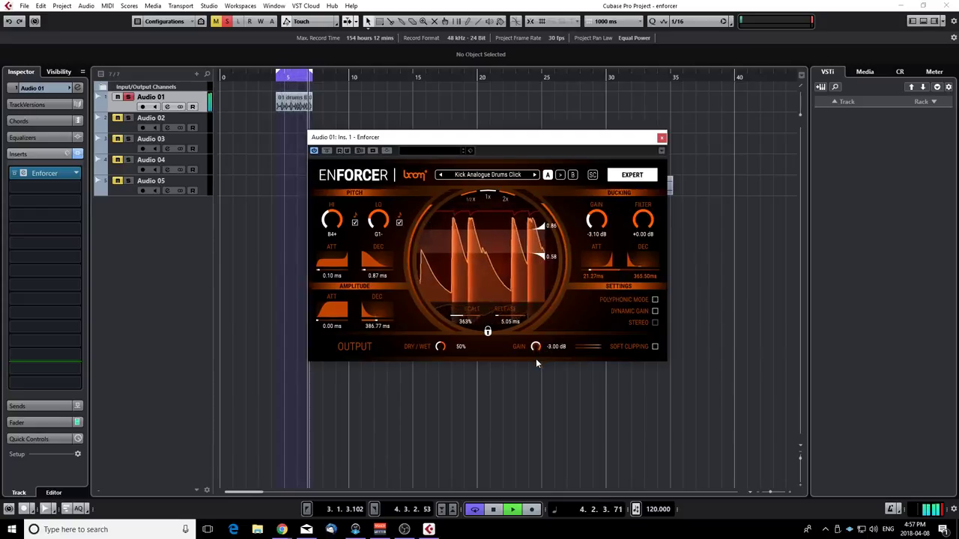
left_click(620, 174)
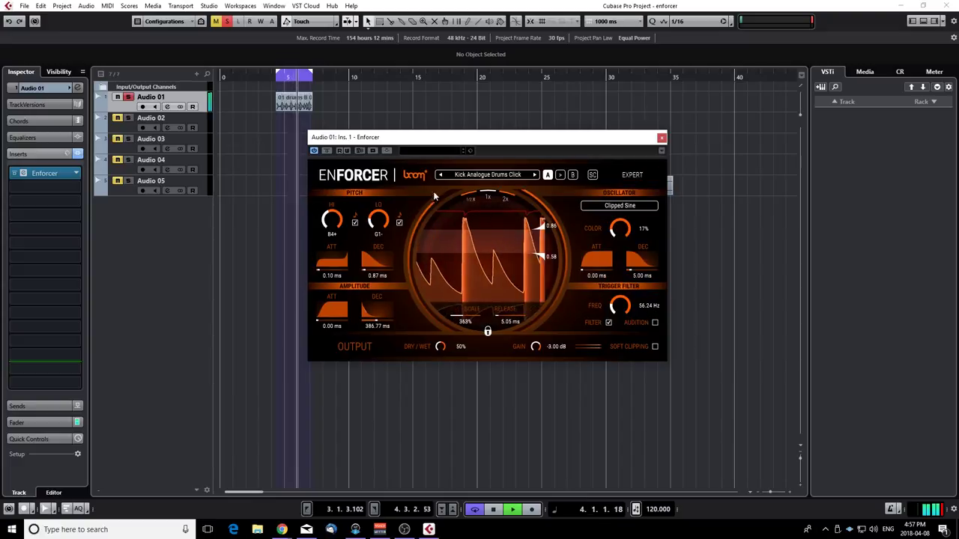
Compare the Kick Analogue Drums Click sound with Enforcer bypassed and active, and stop playback.
left_click(325, 151)
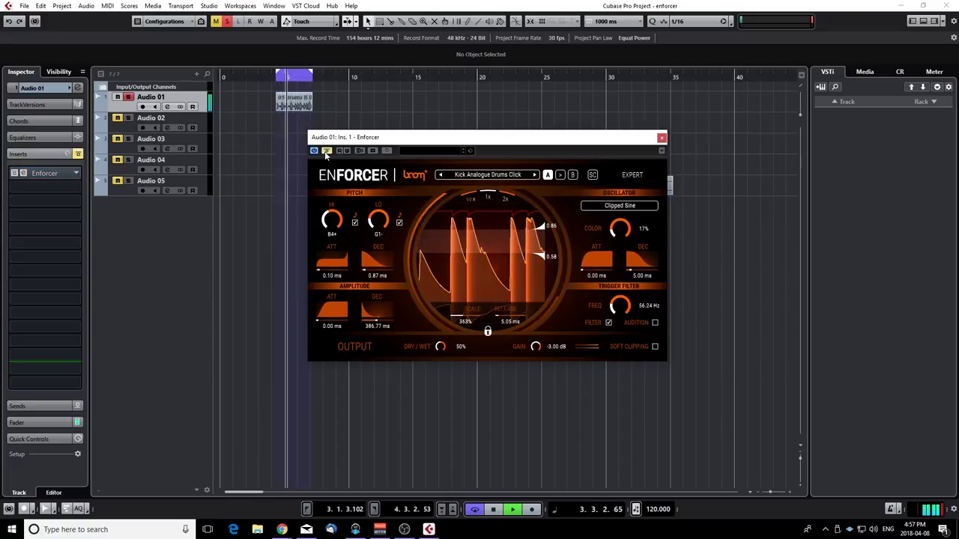
left_click(326, 151)
key("space")
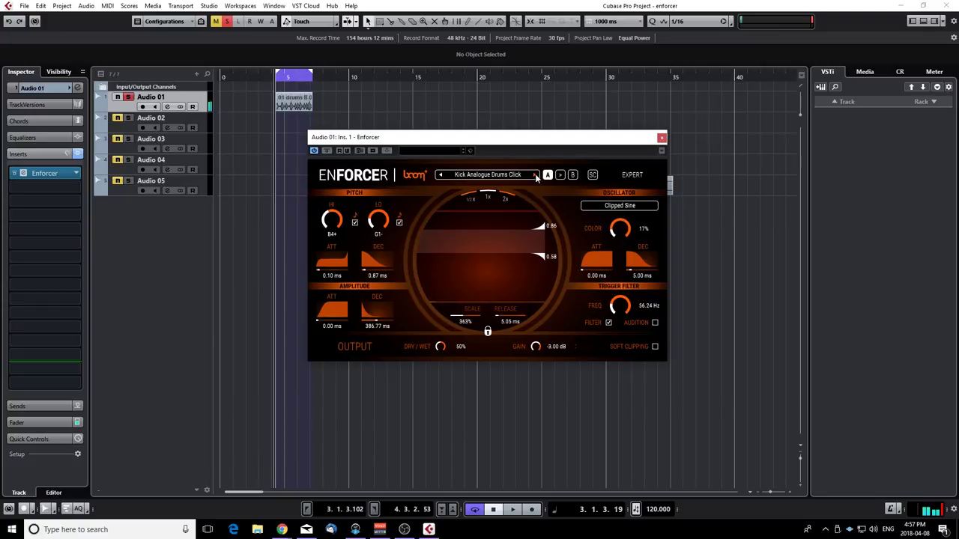
Audition the Kick Dashing Tuner and Kick Subtle Acoustic Tail presets on the playing loop.
left_click(535, 175)
key("space")
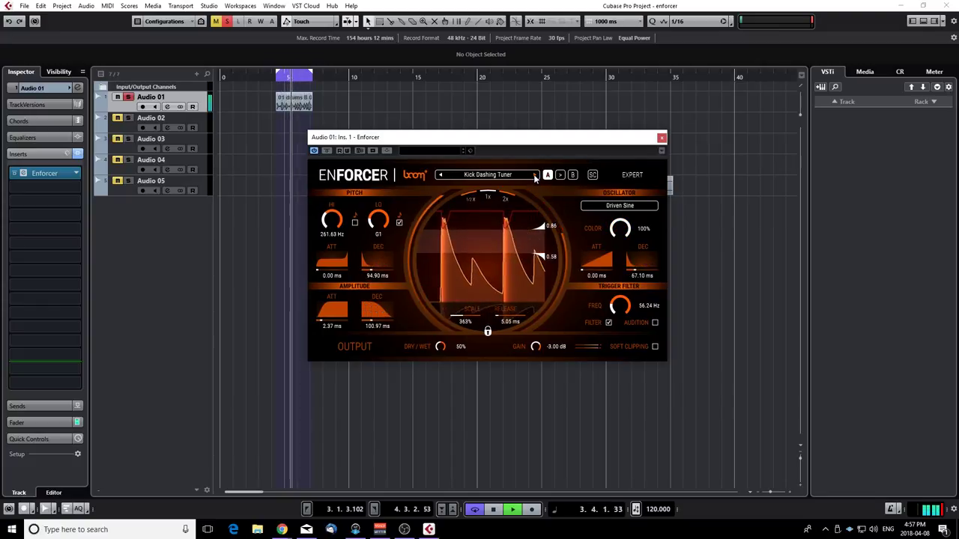
left_click(535, 176)
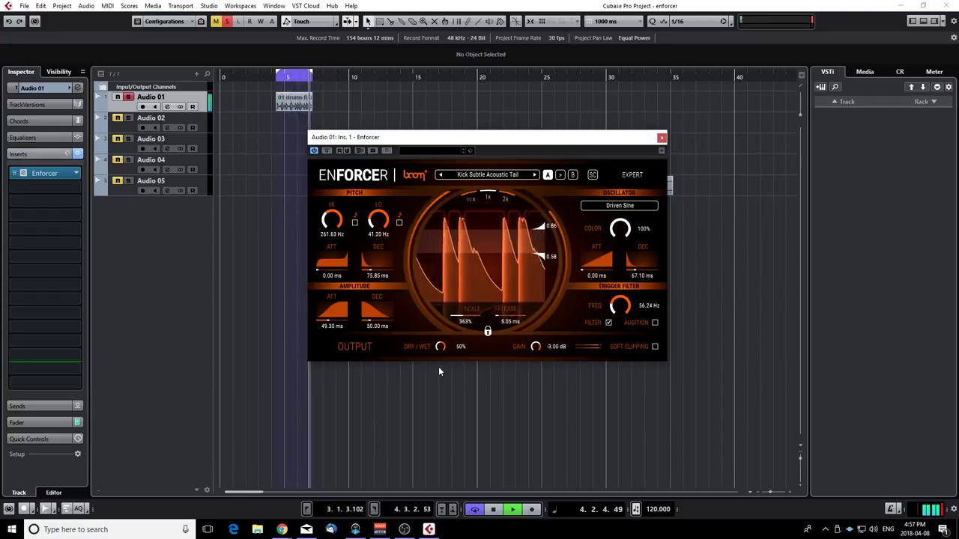
Try a dry/wet mix of 83.6%, and settle on 48.8% while listening to the loop.
key("space")
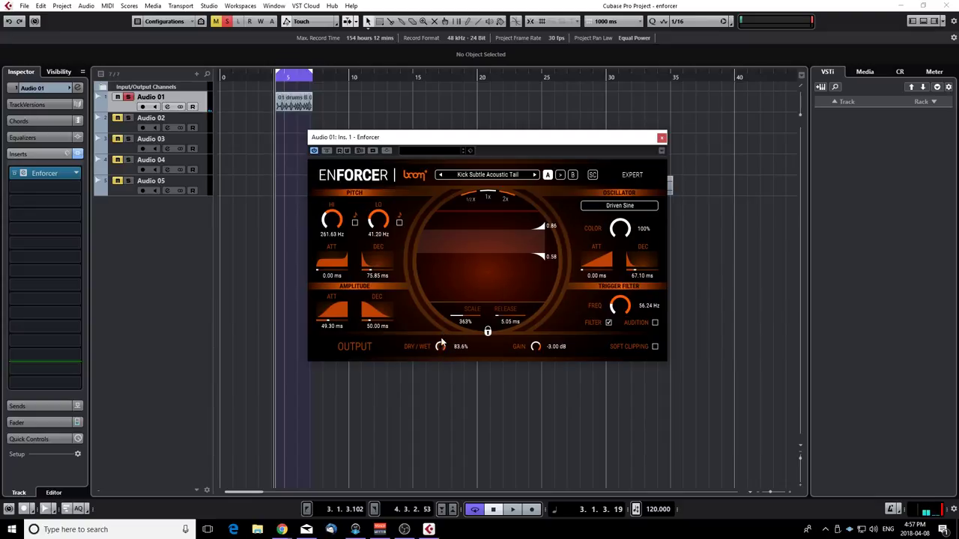
key("space")
left_click_drag(441, 343, 435, 390)
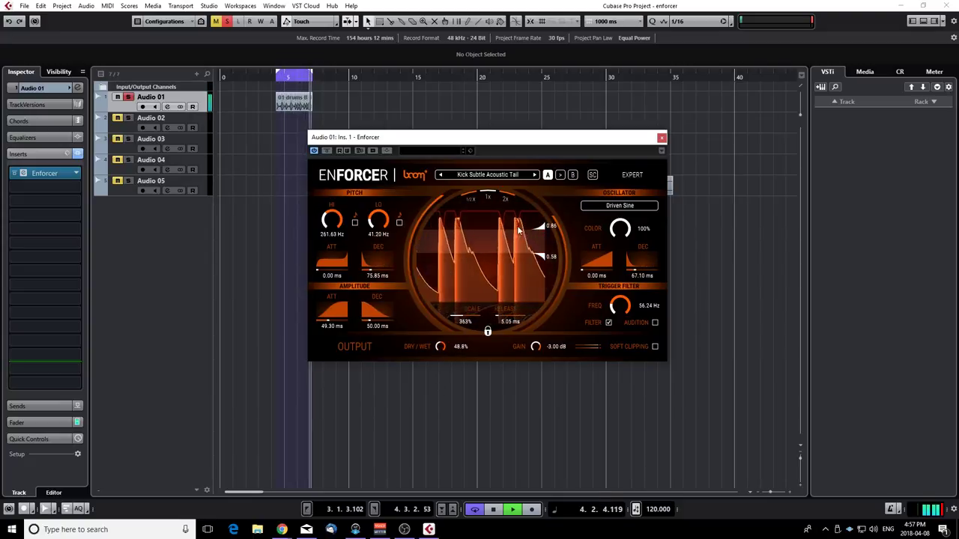
key("space")
Load the Kick Subtle Sub Tuner preset and listen to it on the drum loop.
left_click(533, 174)
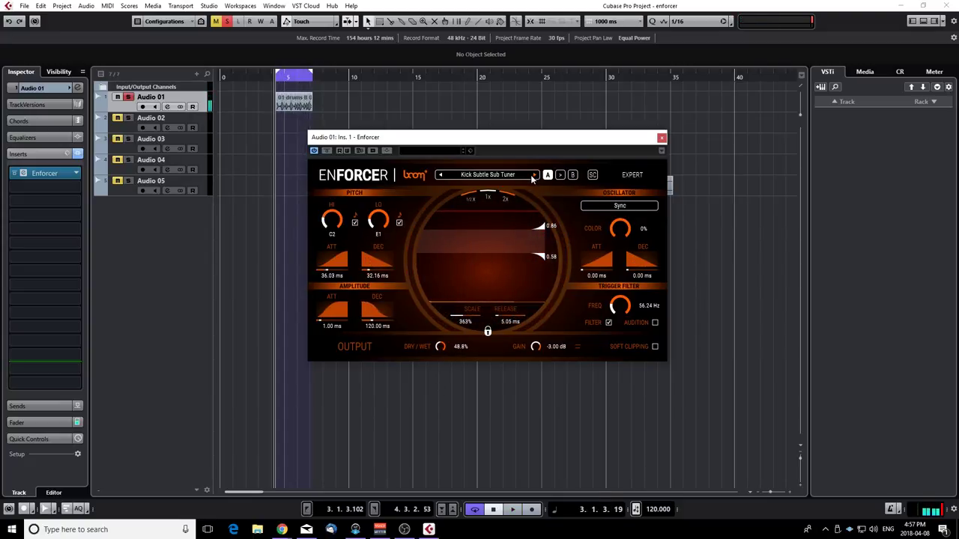
key("space")
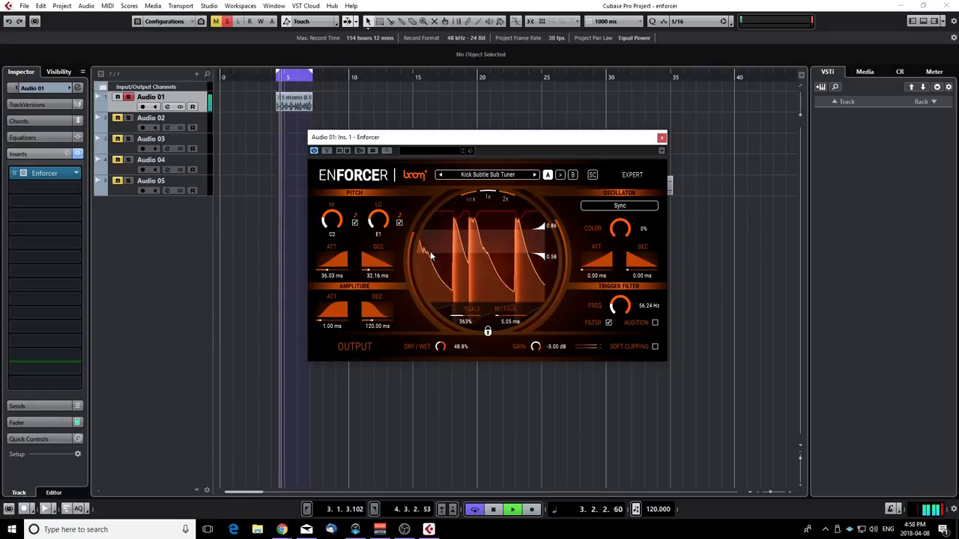
key("space")
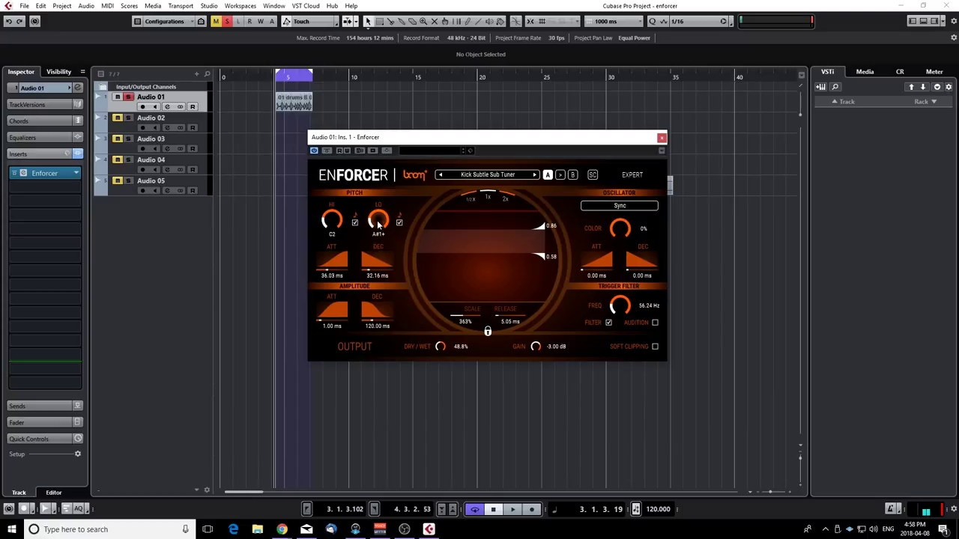
Switch both pitch controls from notes to hertz, and set the low pitch to 37.39 Hz and the high pitch to 68.85 Hz.
scroll(377, 223, "up", 1)
scroll(377, 224, "down", 2)
left_click_drag(331, 195, 333, 177)
key("space")
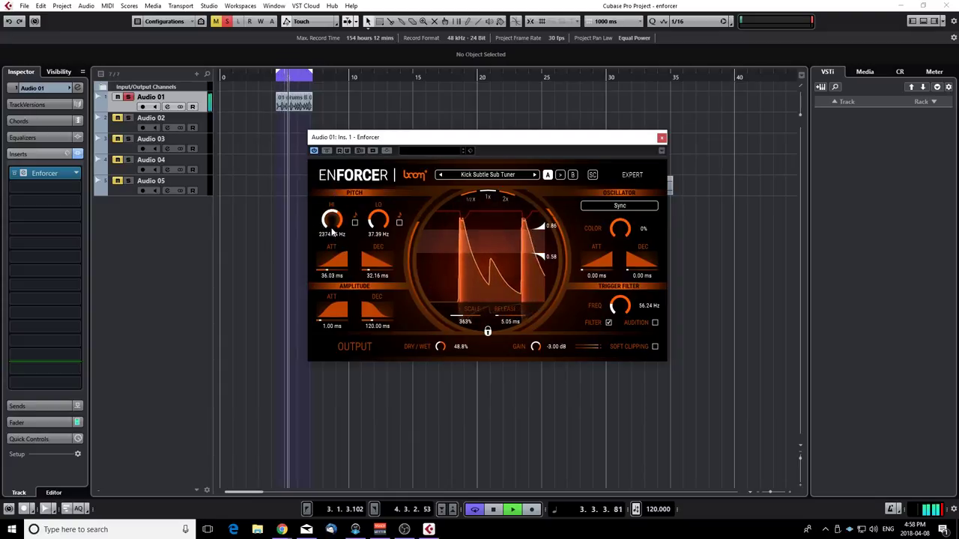
left_click_drag(332, 223, 331, 248)
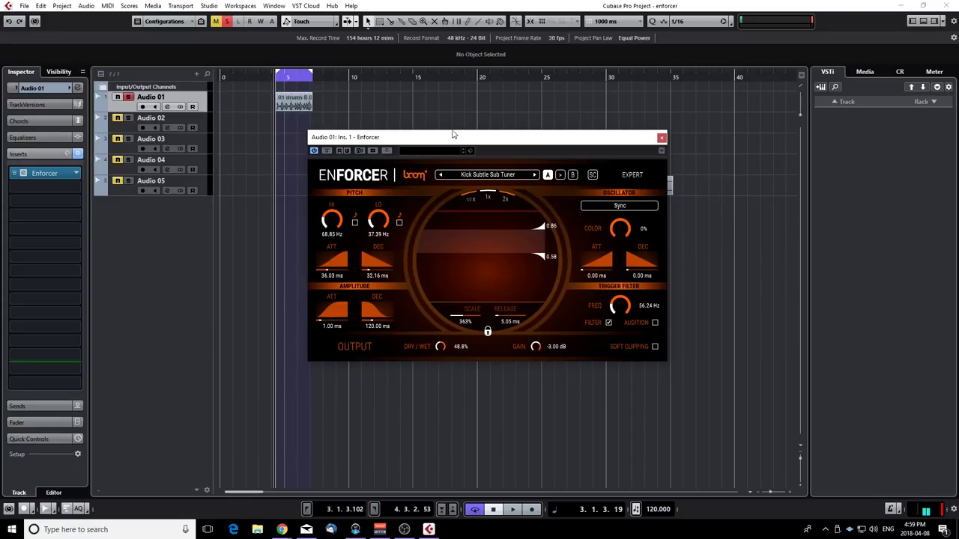
Compare settings A and B on the drum loop, and check setting B with Enforcer bypassed and active.
key("space")
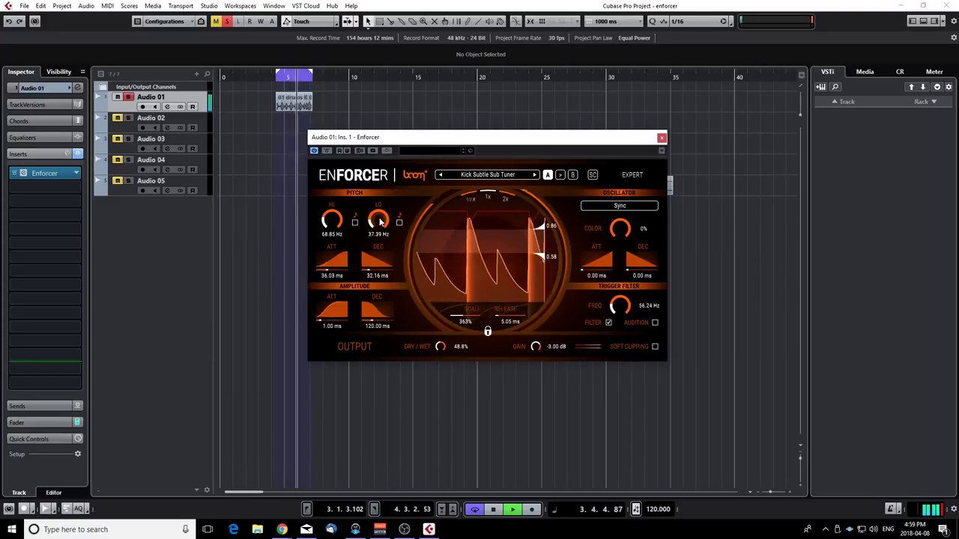
key("space")
left_click(572, 175)
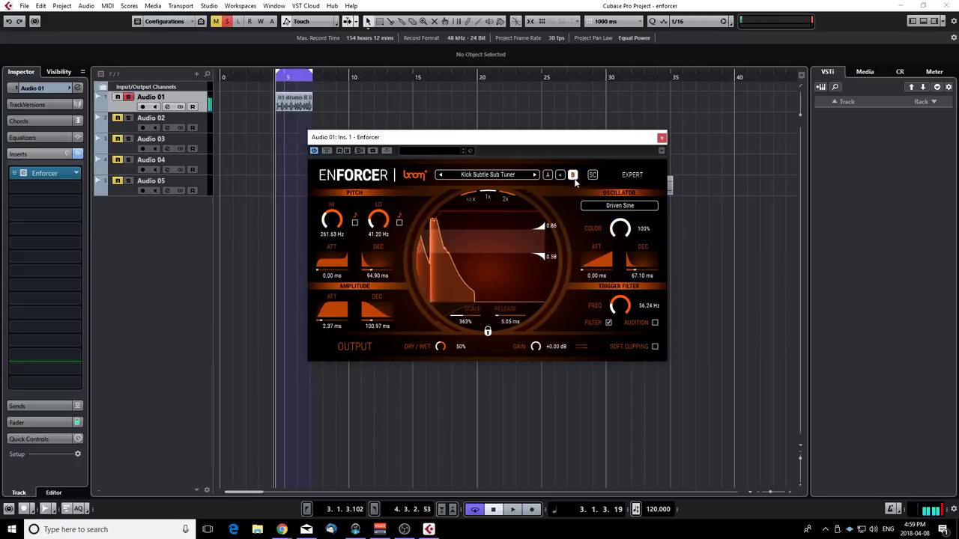
key("space")
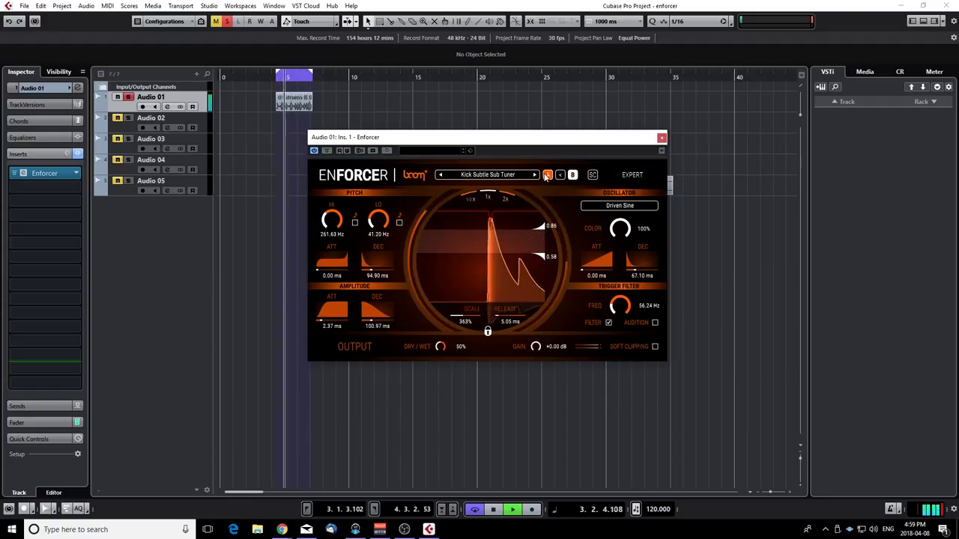
left_click(572, 175)
left_click(572, 175)
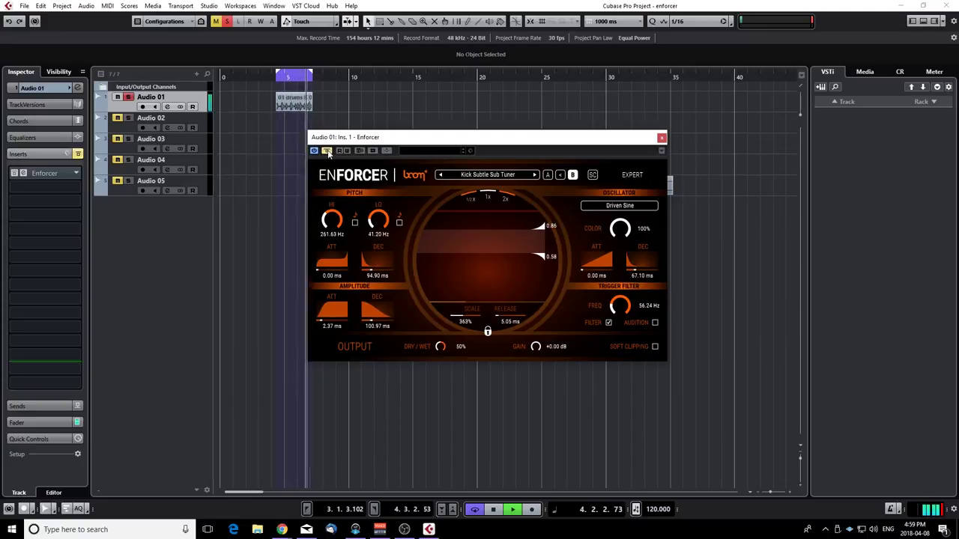
left_click(327, 151)
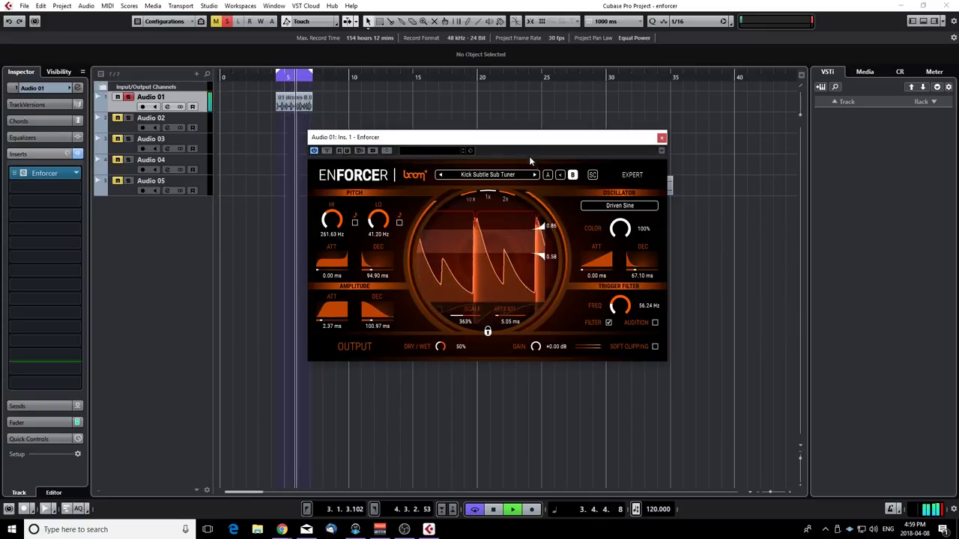
Close the Audio 01 plug-in window, solo Audio 03, set the loop range to its 07 100 Drums-a clip and play it.
left_click(663, 138)
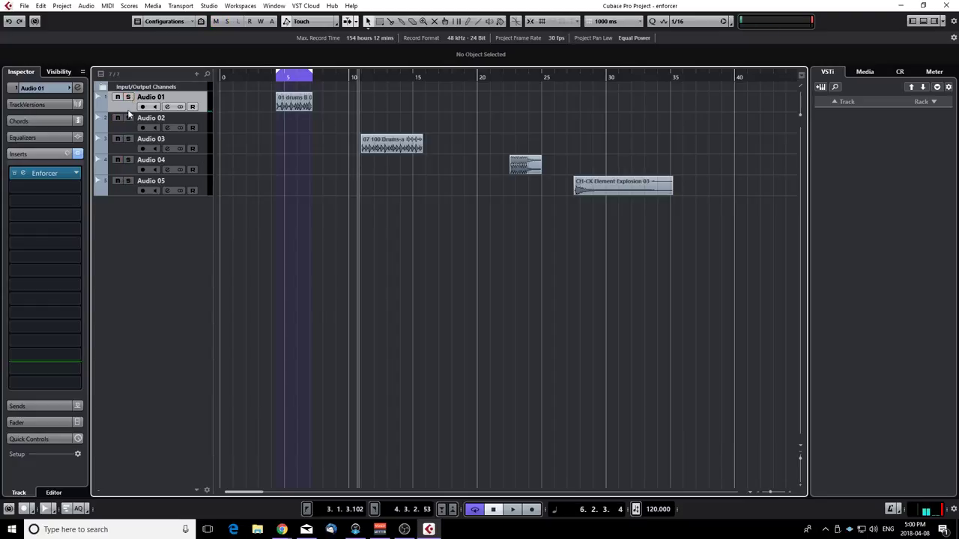
scroll(365, 171, "up", 3)
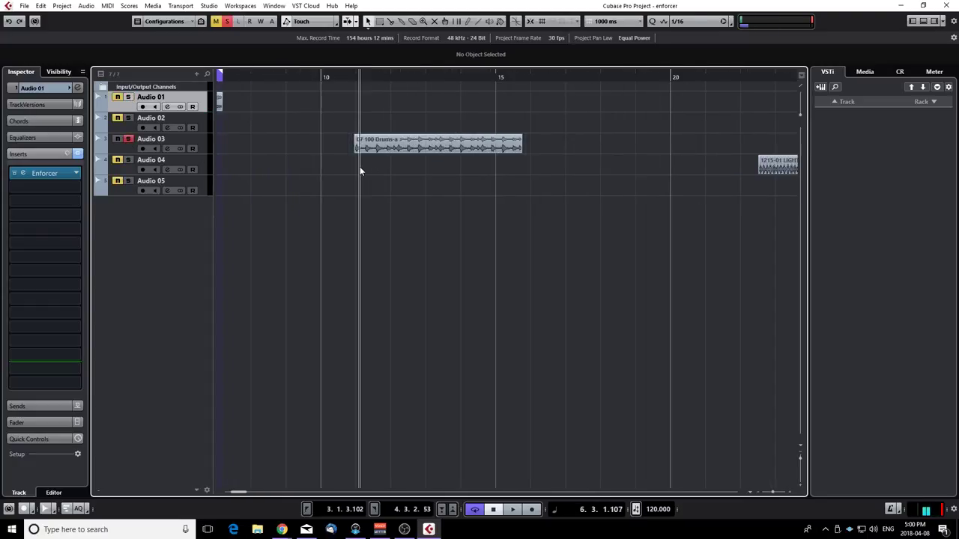
left_click(409, 155)
key("p")
key("space")
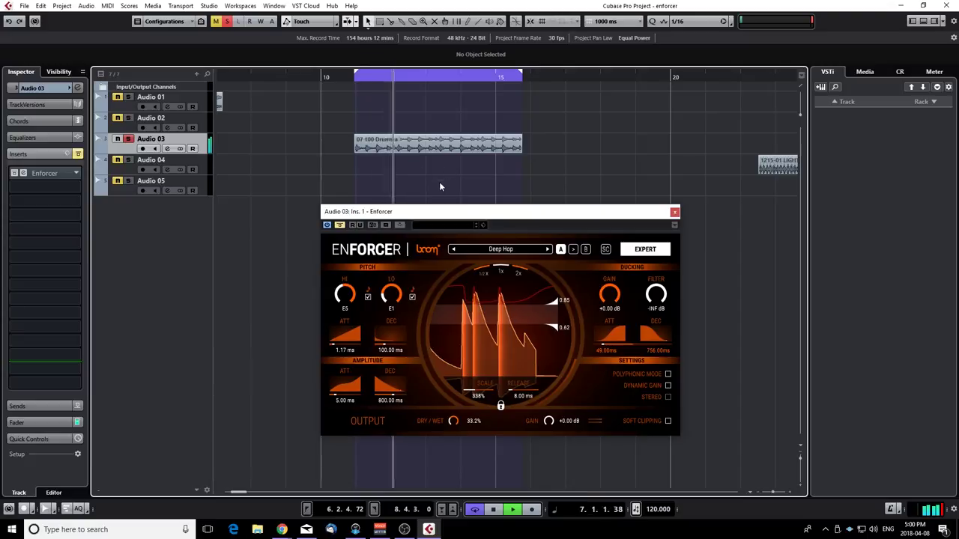
Move the Enforcer window clear of the Audio 03 clip, and compare the loop bypassed and with the Deep Hop preset active.
left_click_drag(472, 218, 462, 155)
key("space")
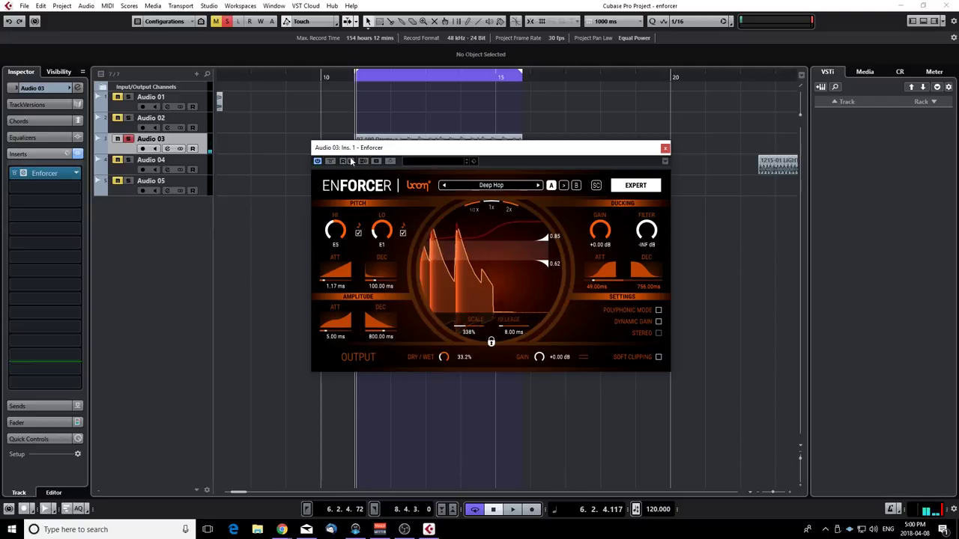
key("space")
left_click_drag(415, 154, 383, 206)
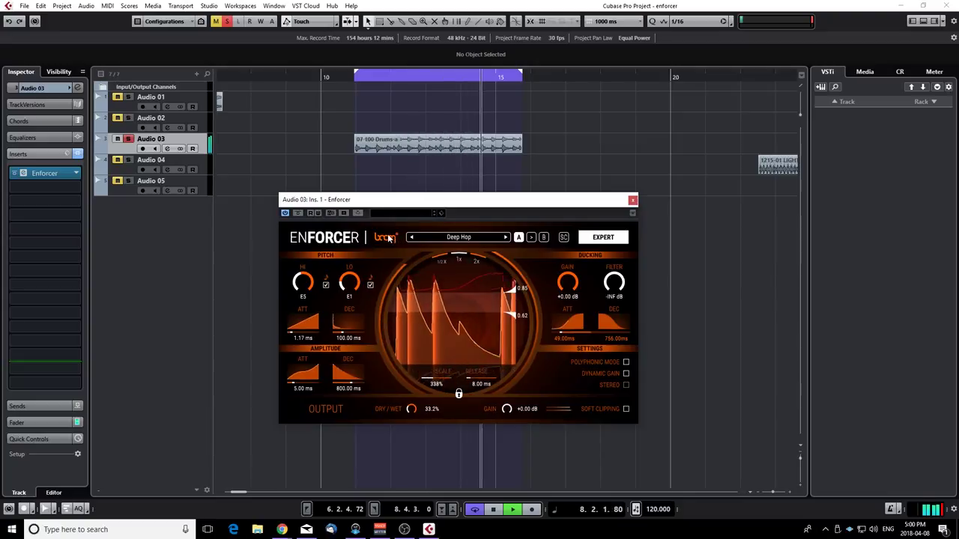
key("space")
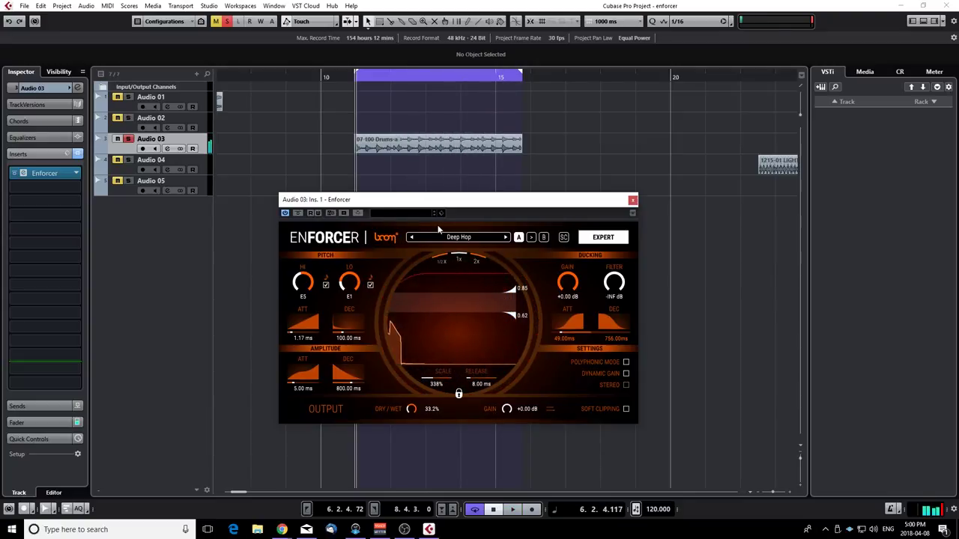
left_click_drag(508, 215, 472, 212)
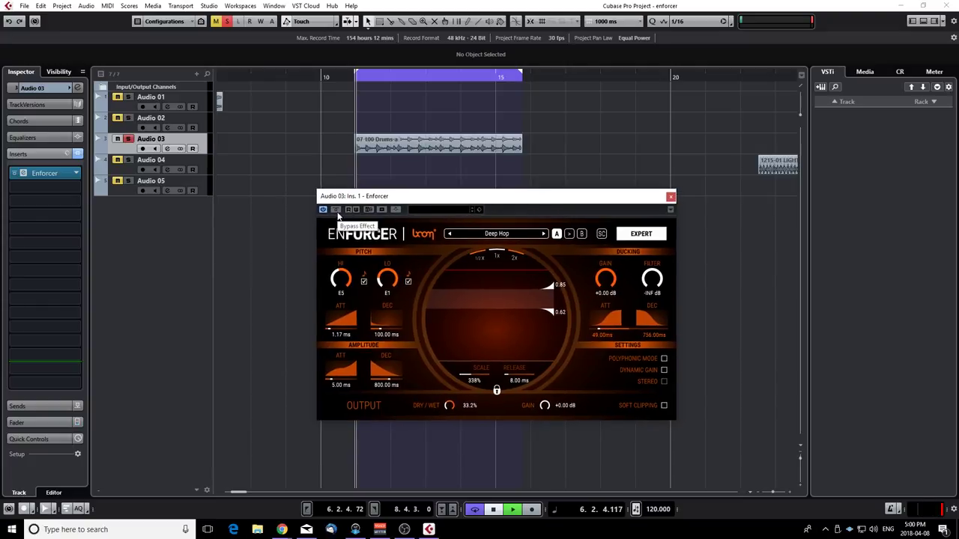
key("space")
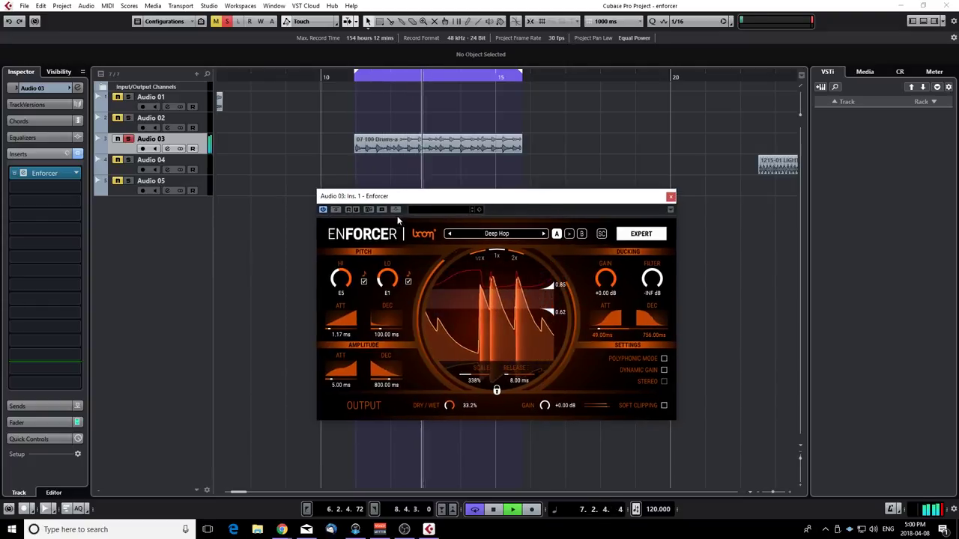
Audition the Dusty preset on the drum loop, stop playback, and look through the Music Kicks preset list without picking another.
key("space")
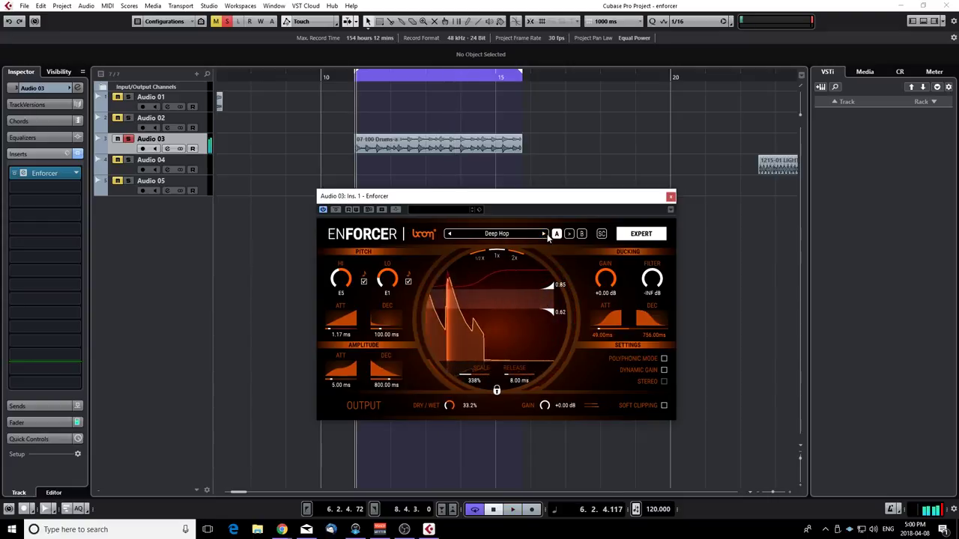
left_click(545, 234)
key("space")
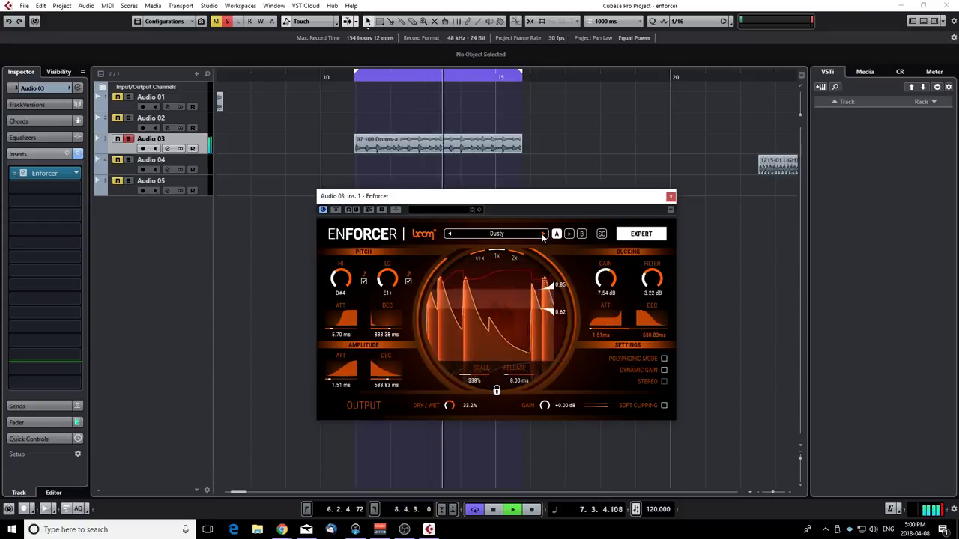
key("space")
left_click(507, 234)
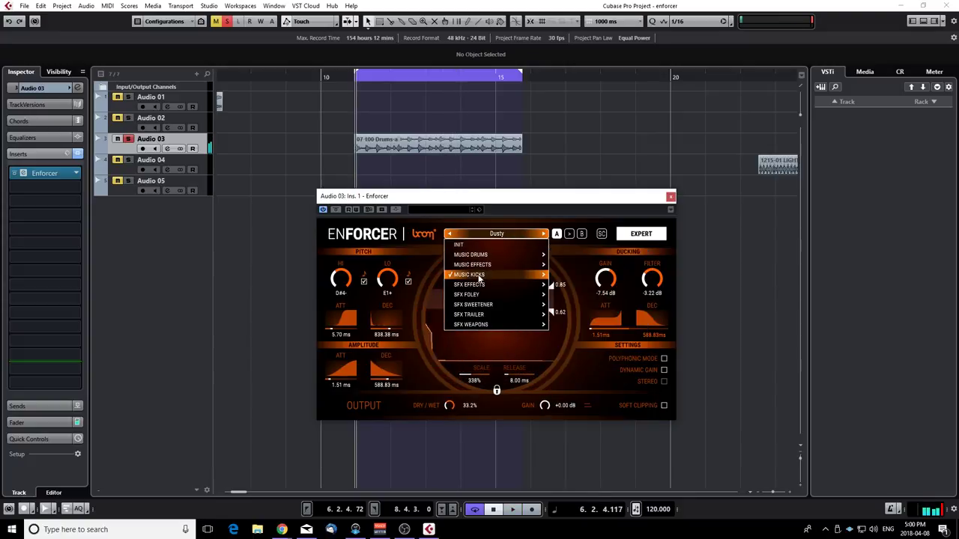
mouse_move(470, 277)
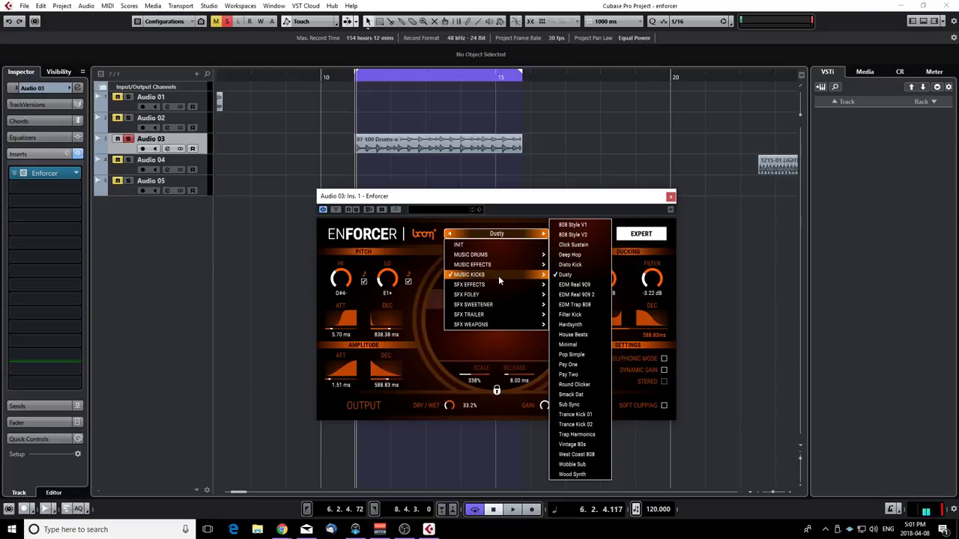
left_click(447, 233)
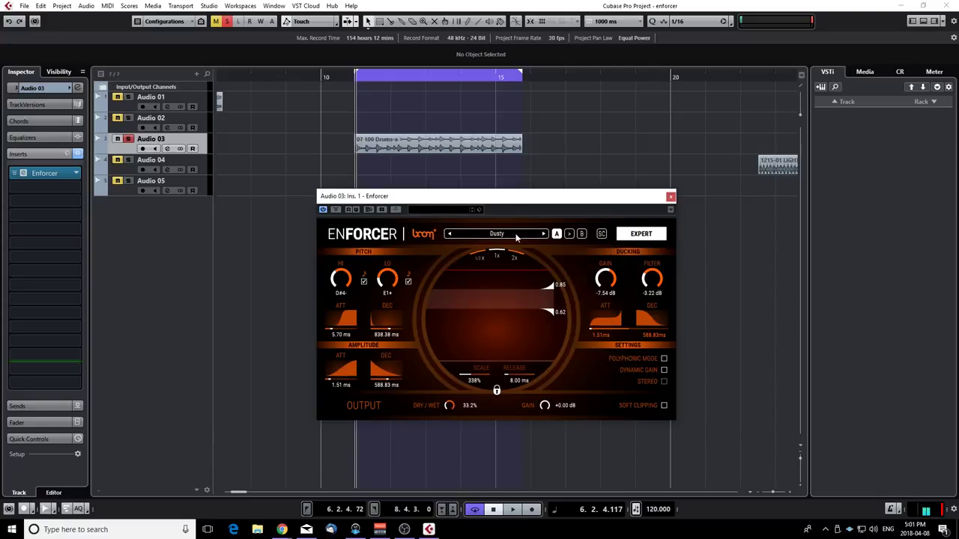
Audition the Music Kicks presets from EDM Real 909 through Minimal one after another on the playing drum loop, then stop playback.
key("space")
left_click(544, 233)
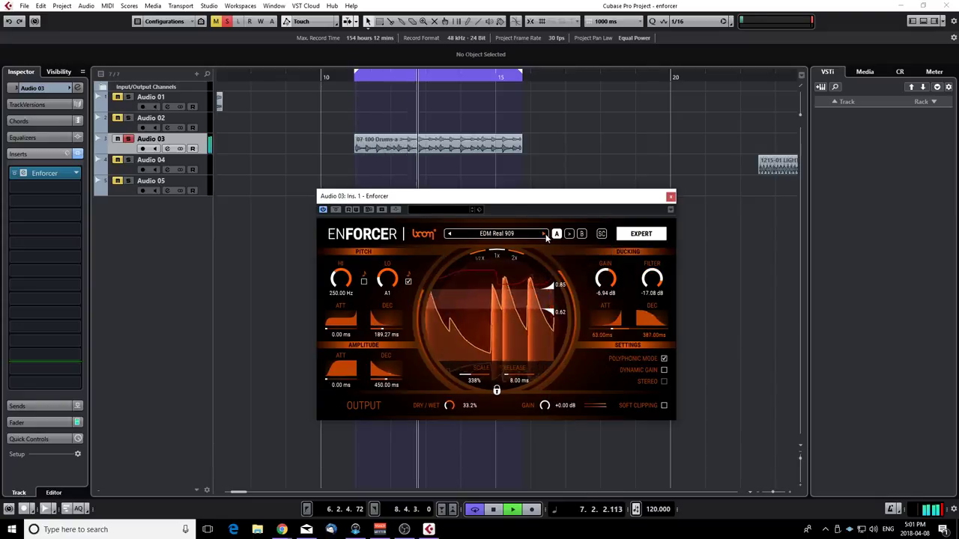
left_click(545, 235)
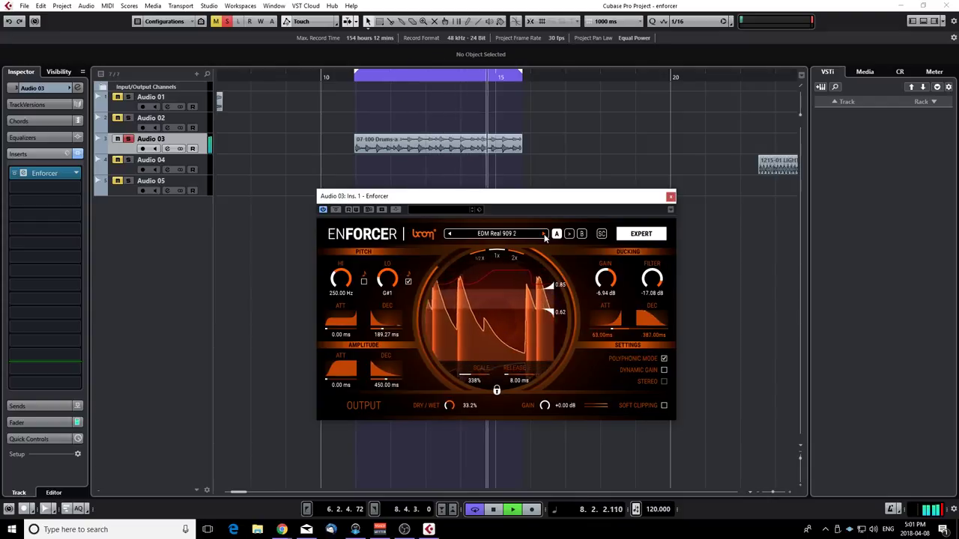
left_click(545, 234)
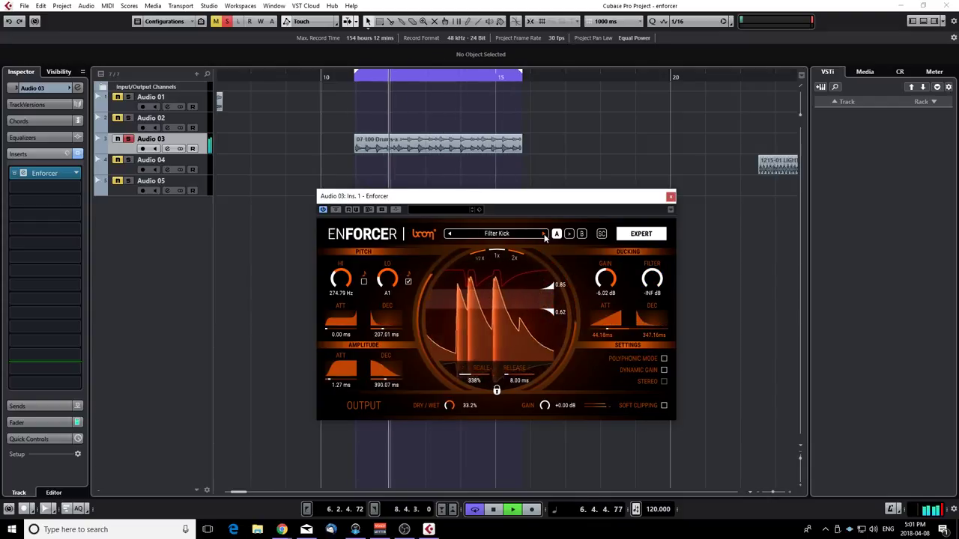
left_click(545, 234)
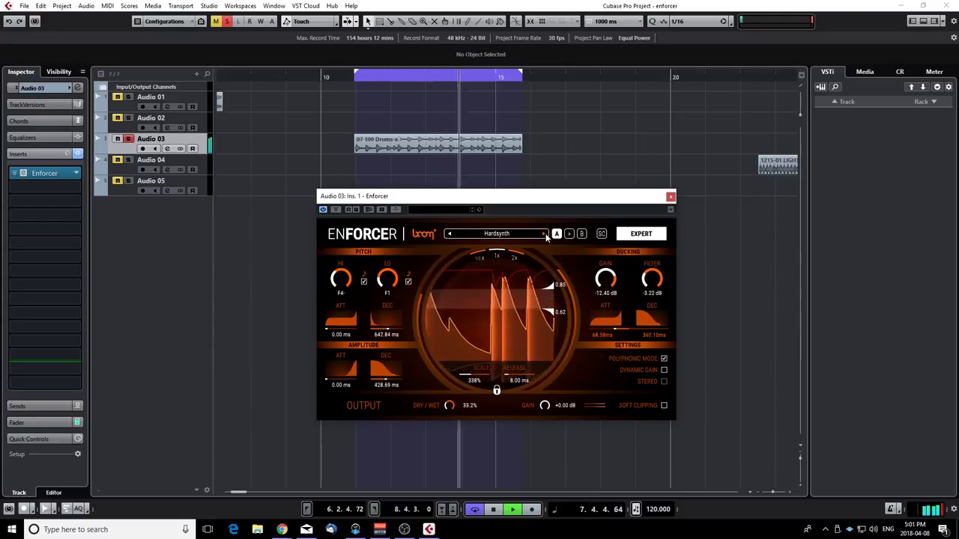
left_click(545, 234)
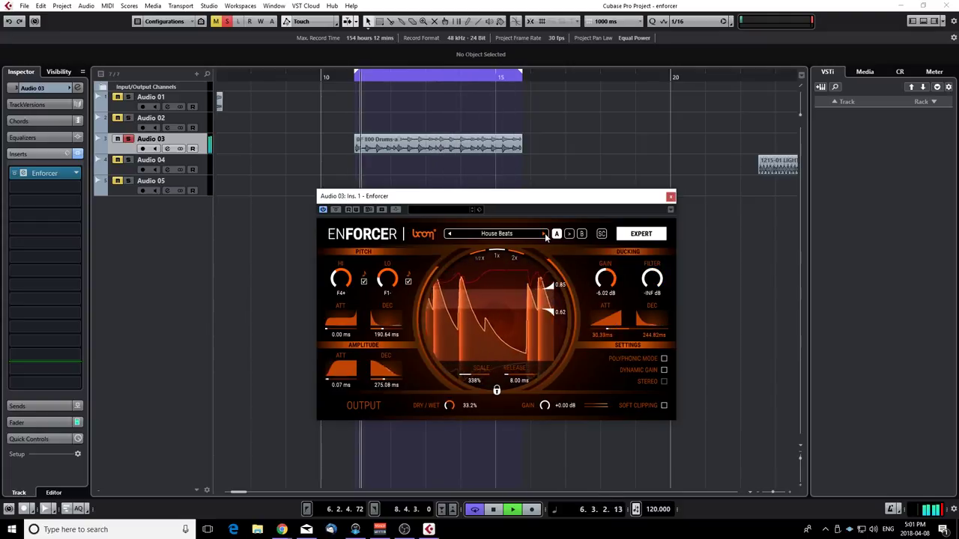
left_click(545, 235)
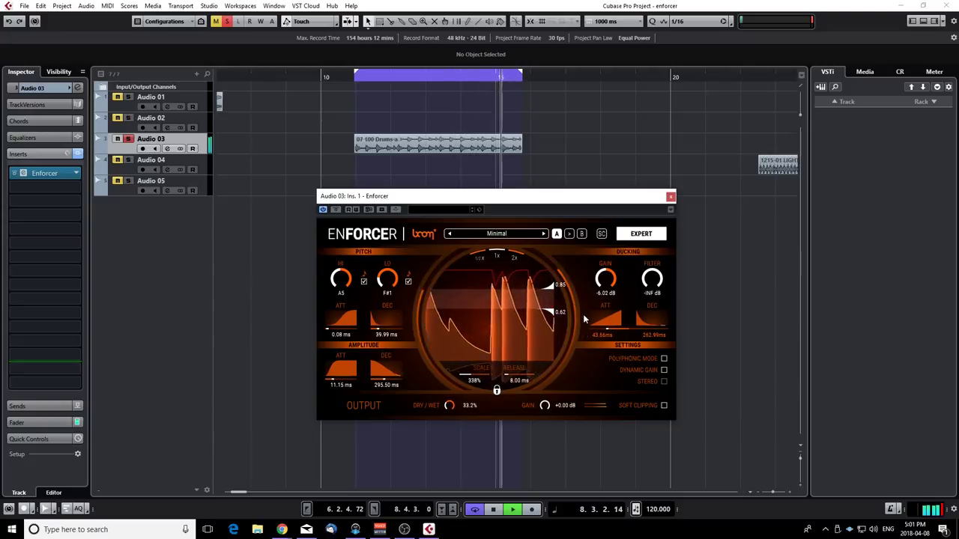
key("space")
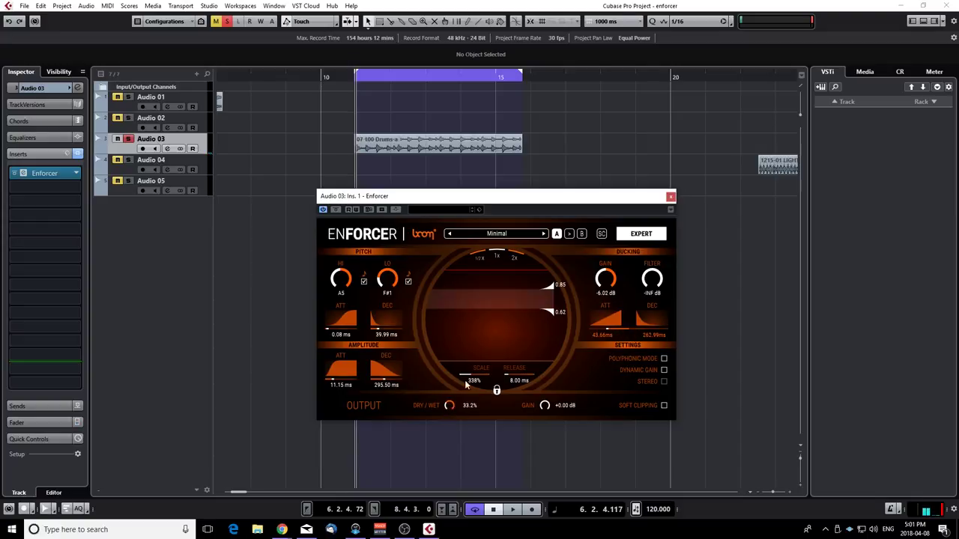
Play the loop with the Pop Simple preset, set Dry/Wet to 12.4%, and compare it with Enforcer bypassed and active.
left_click(543, 234)
key("space")
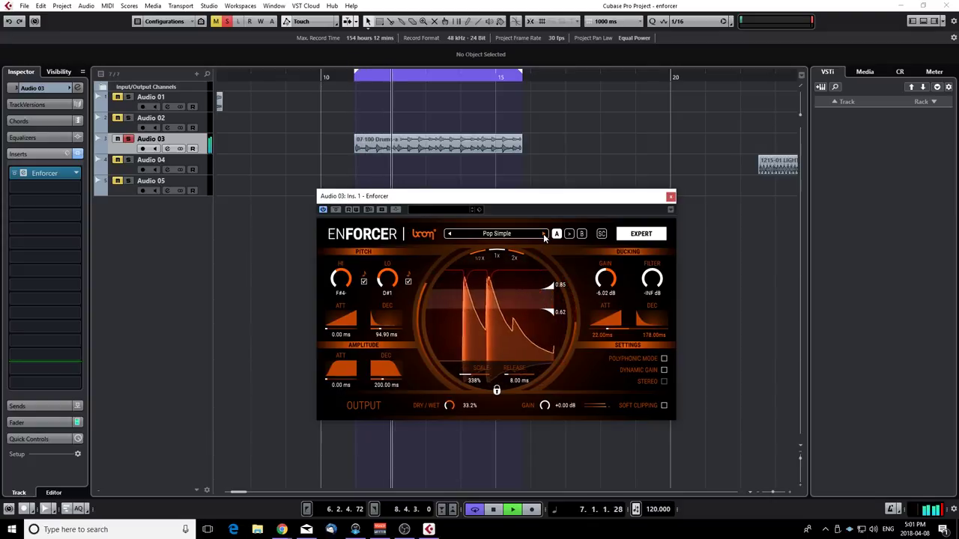
left_click_drag(449, 406, 446, 439)
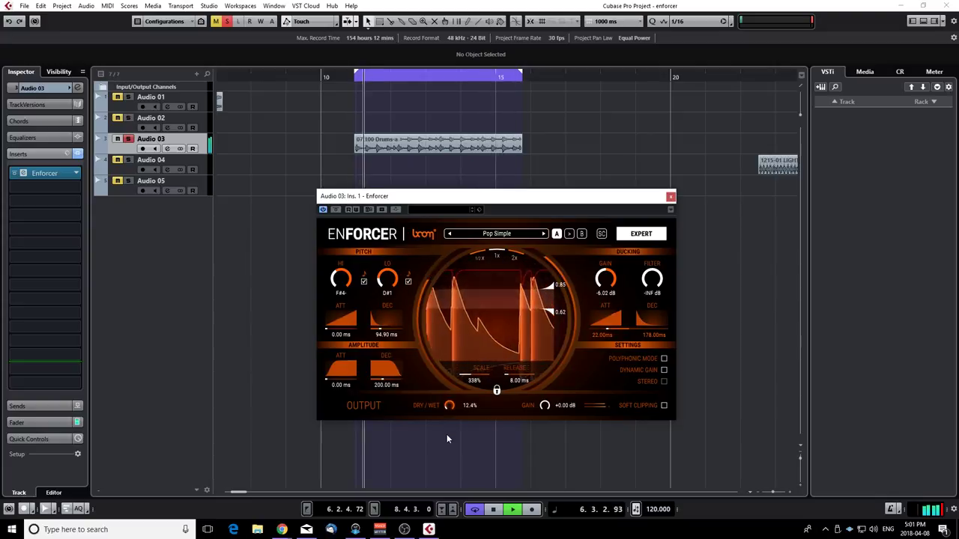
left_click(336, 210)
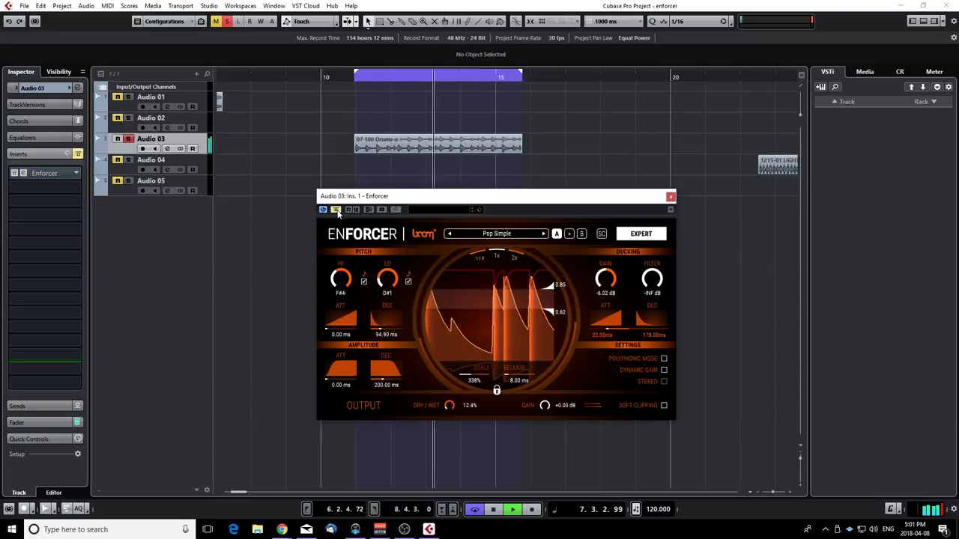
left_click(336, 210)
Advance the playing loop's preset through Psy Two to Round Clicker, and set Dry/Wet to 24.8%.
left_click(544, 234)
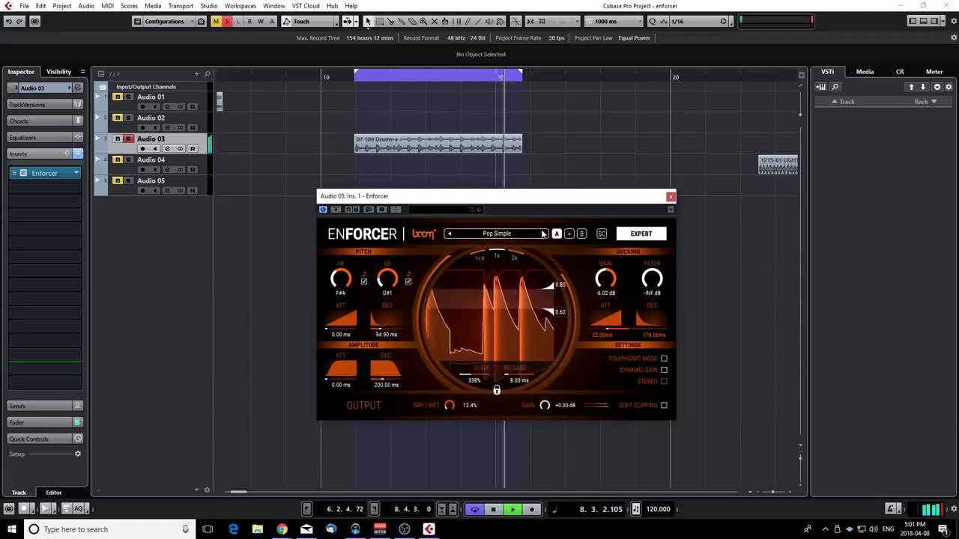
left_click(544, 234)
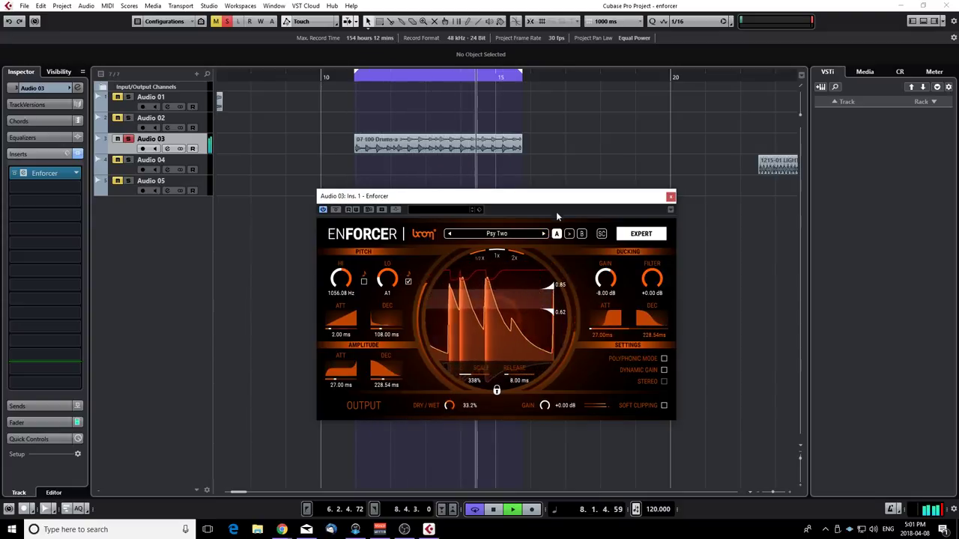
left_click(545, 234)
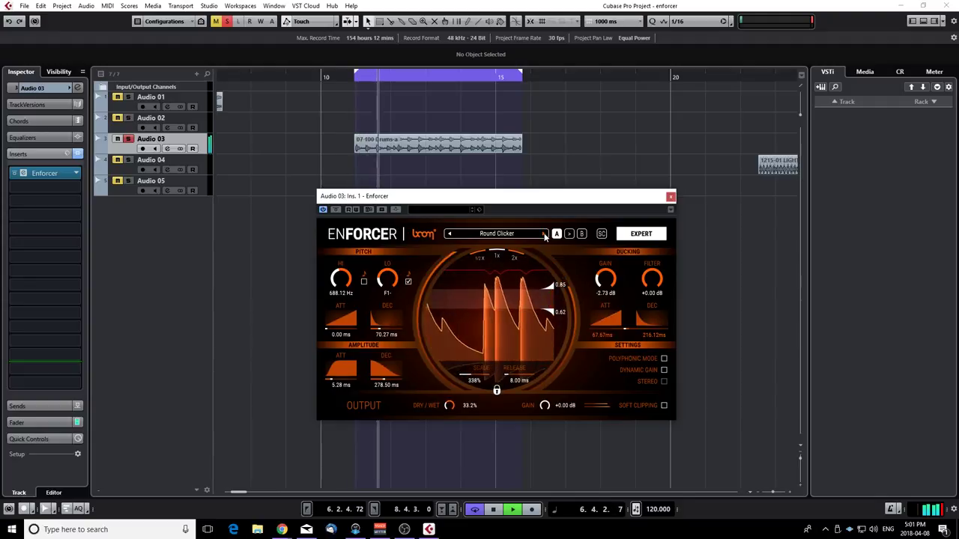
mouse_move(449, 405)
left_mouse_down()
mouse_move(450, 426)
mouse_move(449, 415)
left_mouse_up()
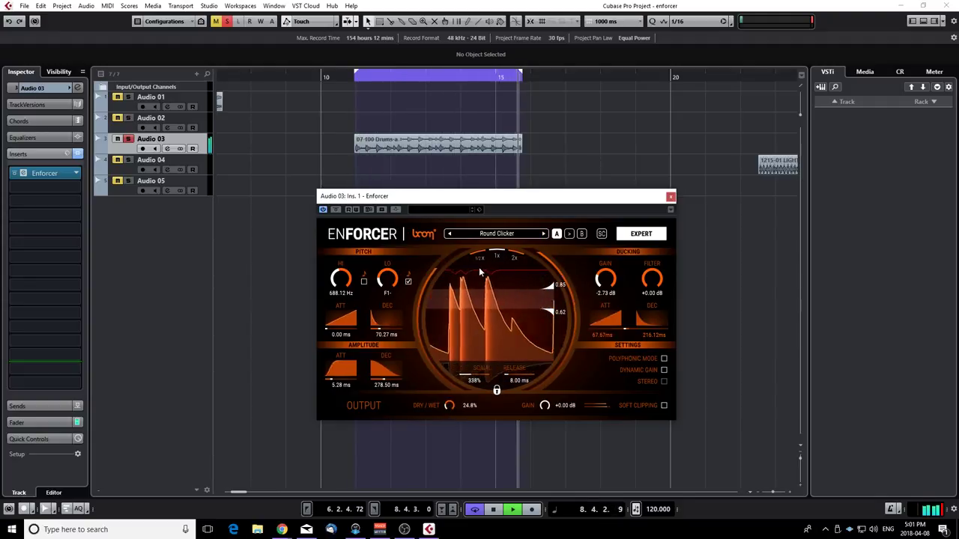
Audition the following presets, including Smack Dat and Sub Sync, ending on Trance Kick 02, and stop playback.
left_click(544, 233)
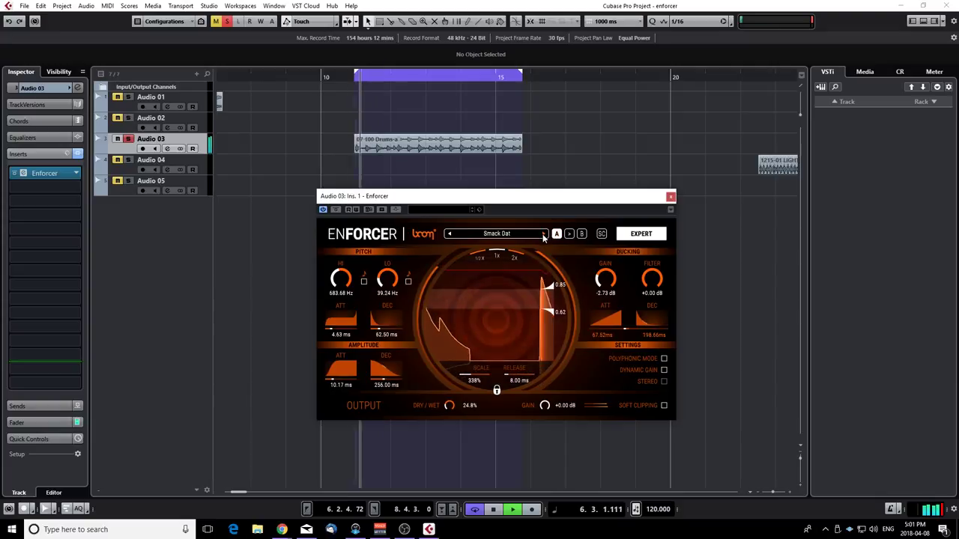
left_click(545, 234)
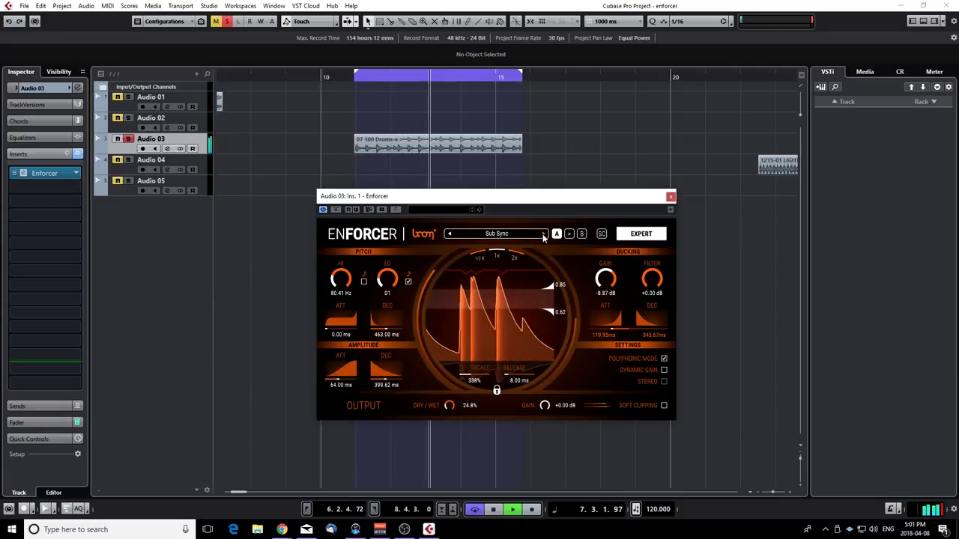
left_click(545, 234)
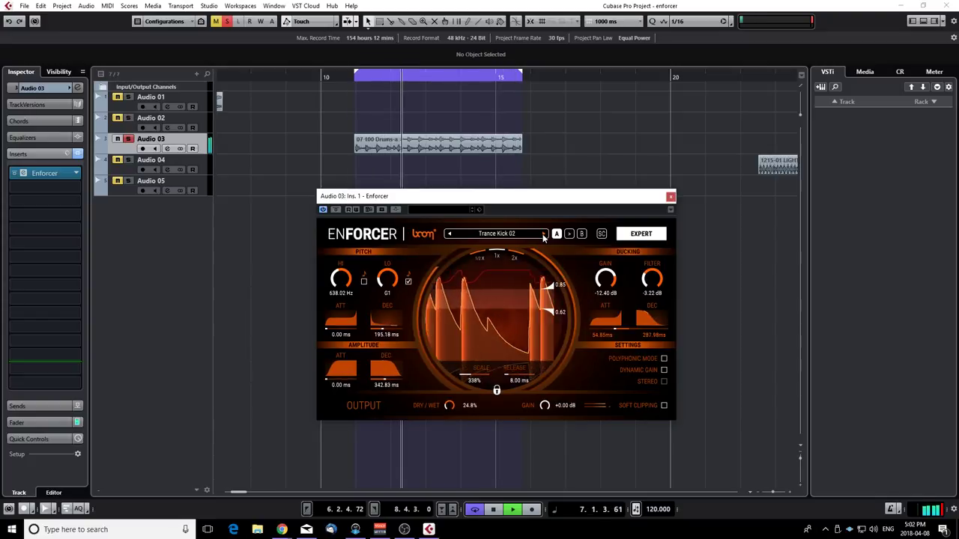
key("space")
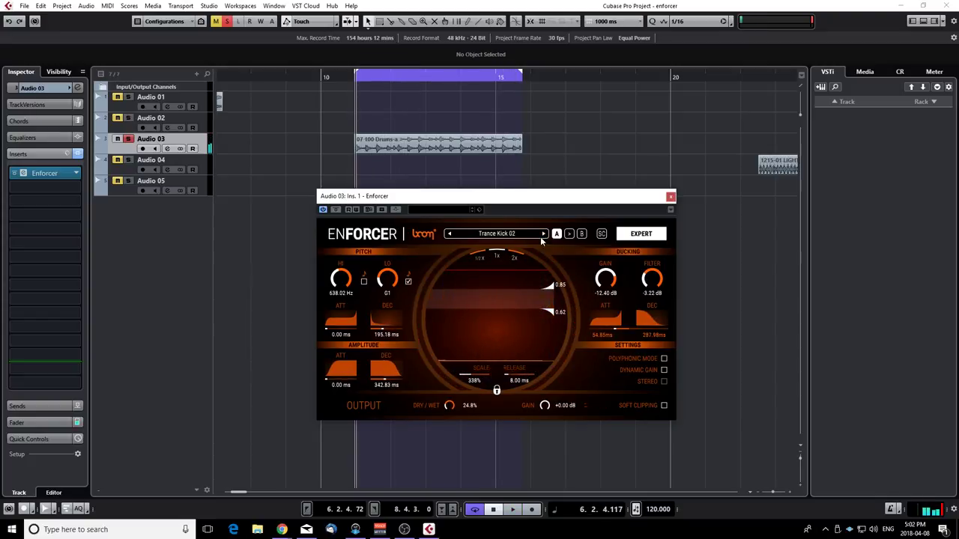
Look through the Music Drums presets without loading one, and move the Enforcer window further below the Audio 03 clip.
left_click(517, 236)
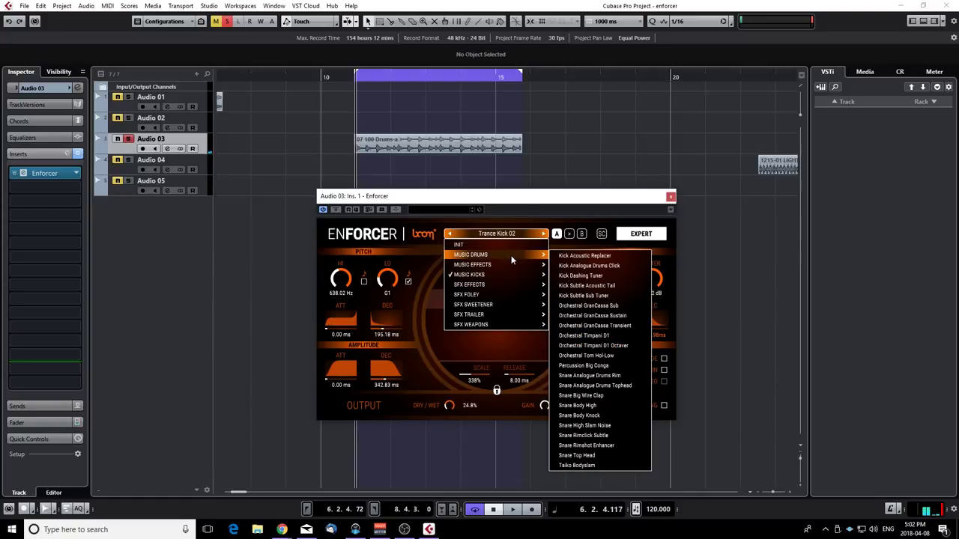
left_click(389, 167)
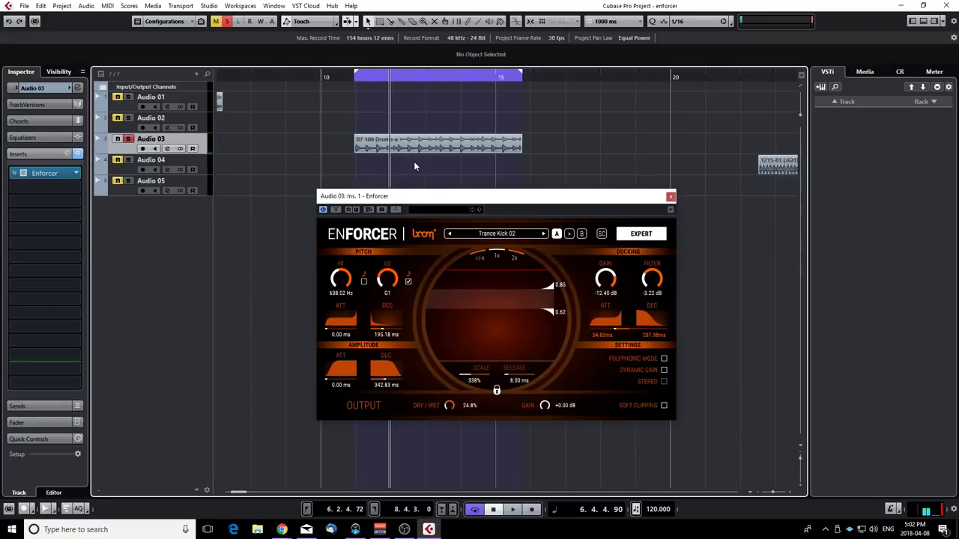
left_click_drag(431, 199, 409, 215)
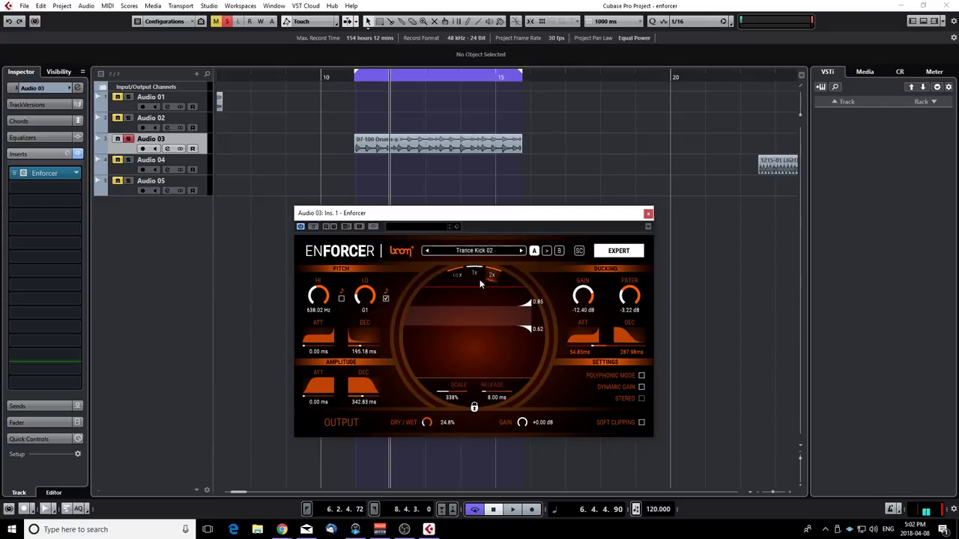
Play the loop, show Enforcer's expert settings, turn on Audition for the trigger filter, and stop playback.
key("space")
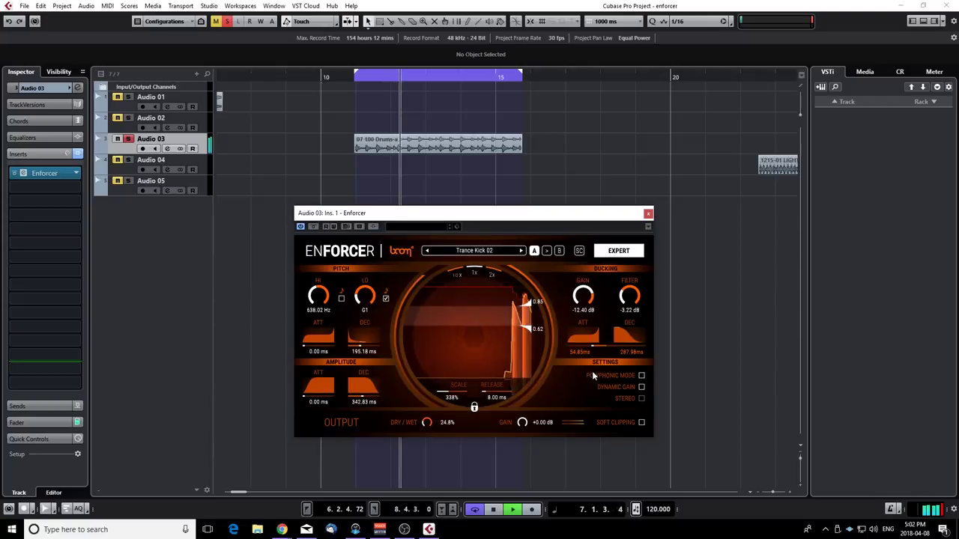
left_click(619, 251)
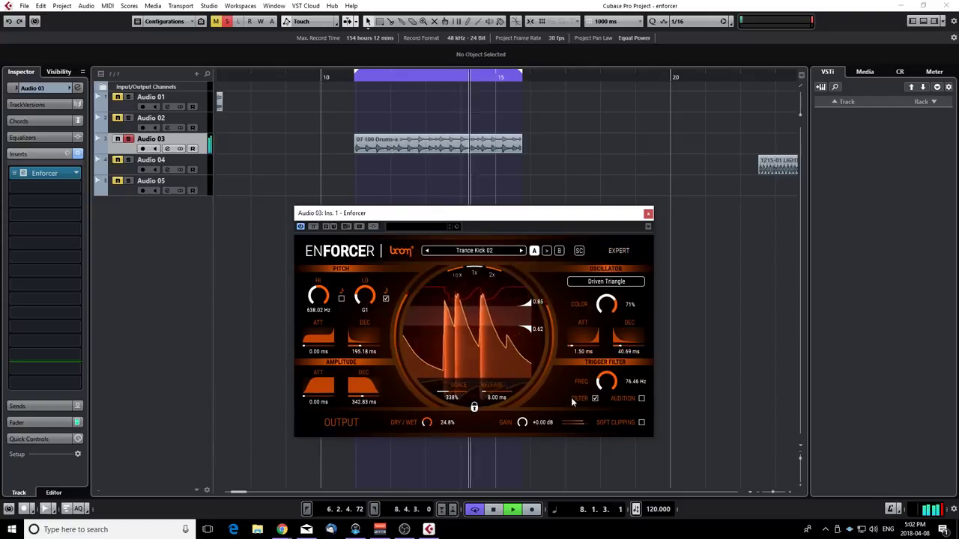
key("space")
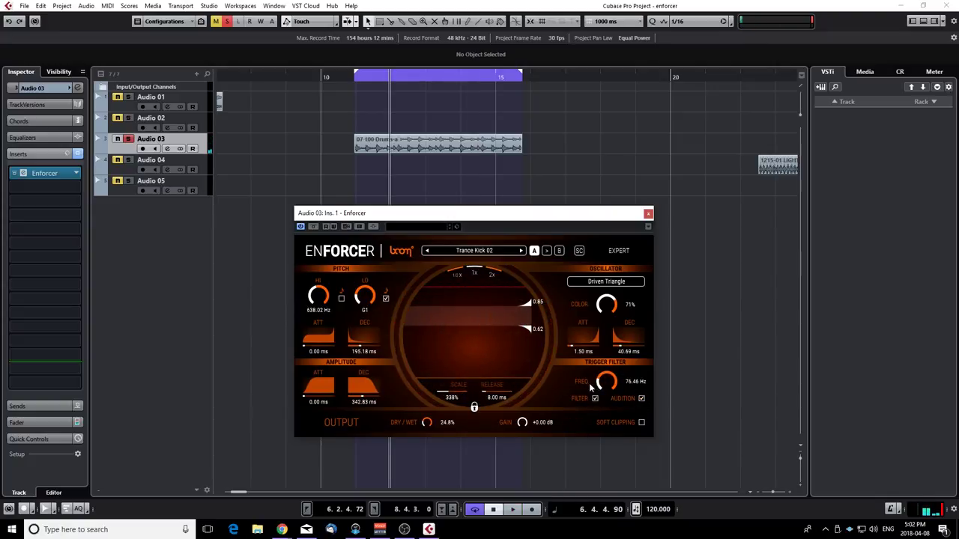
Raise the trigger filter frequency to 782.78 Hz while listening to the filtered loop, and stop playback.
key("space")
left_click_drag(606, 384, 607, 358)
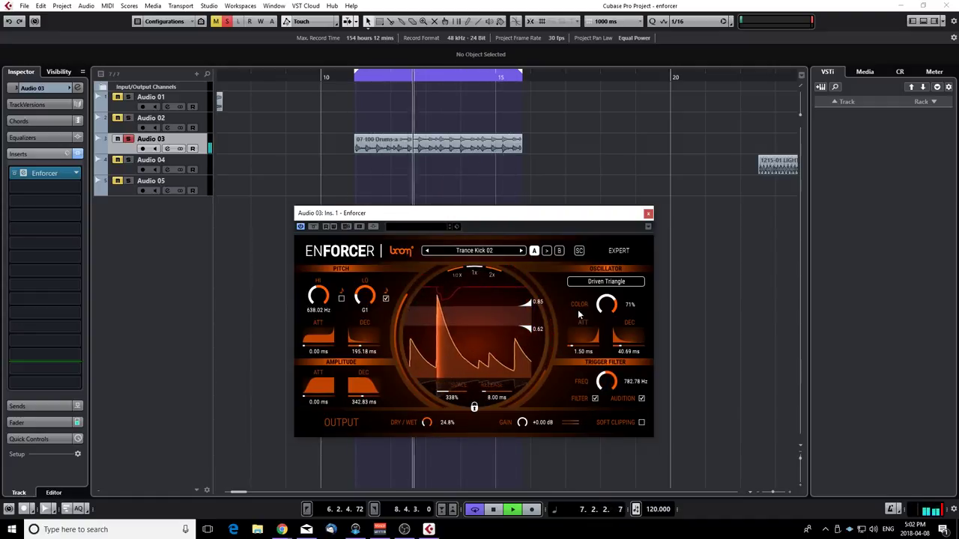
key("space")
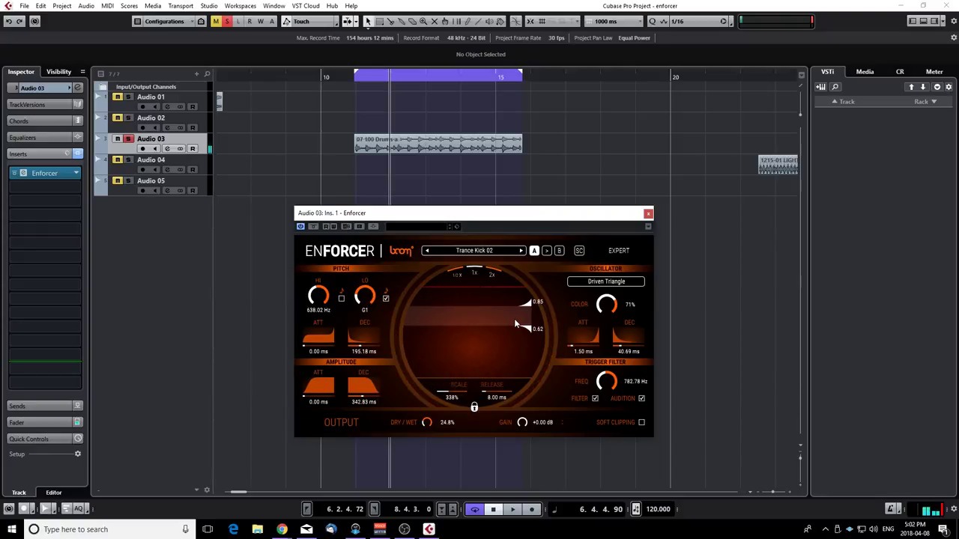
Raise the upper trigger threshold to 0.87, turn off the trigger filter's Audition, and play the loop to check the triggering.
key("space")
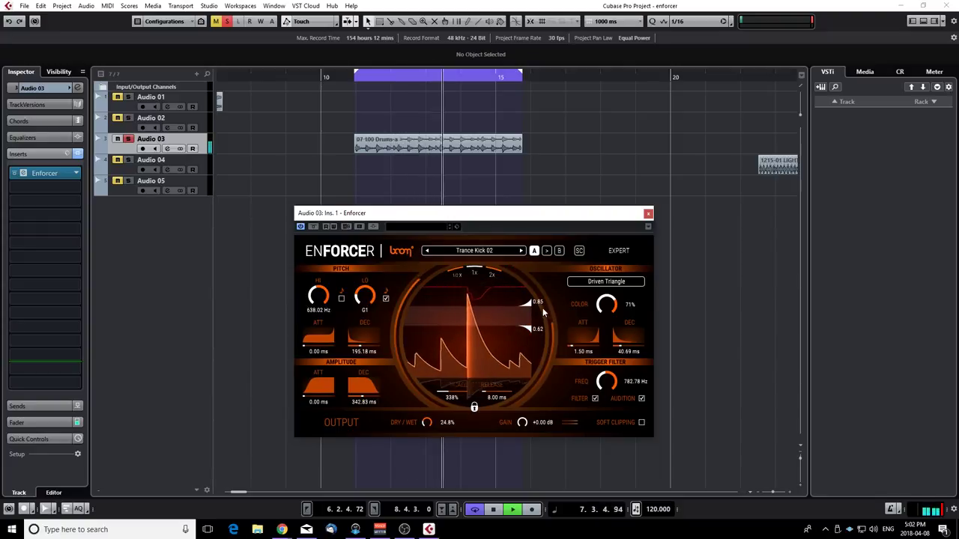
scroll(528, 308, "up", 1)
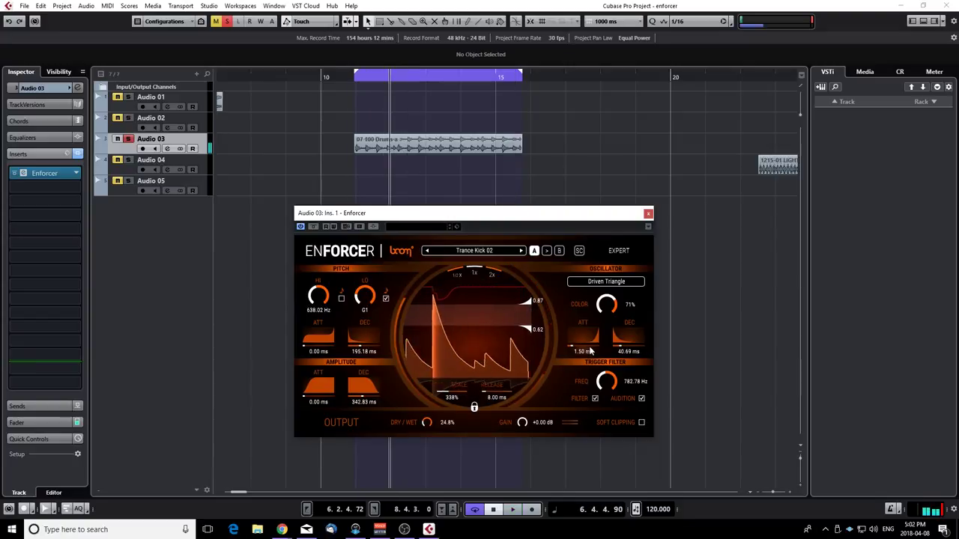
key("space")
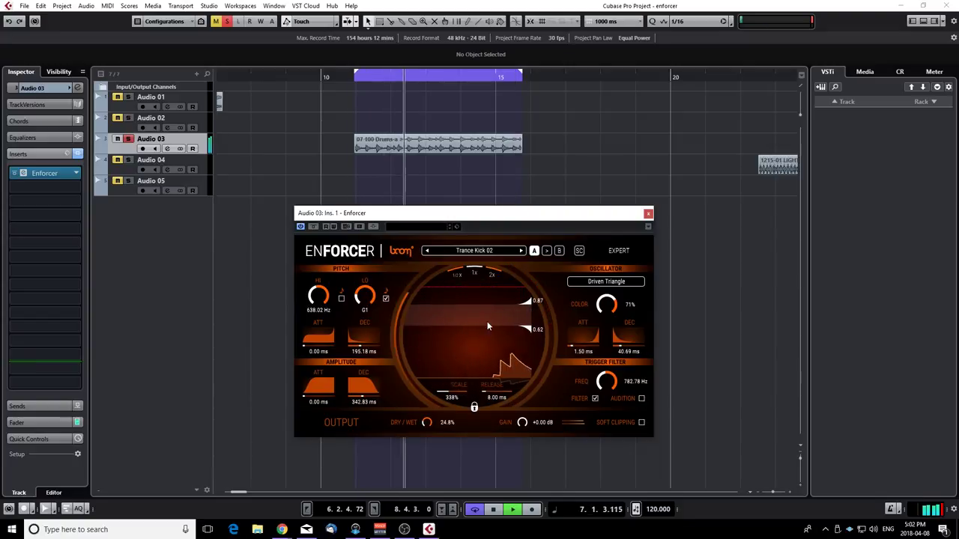
key("space")
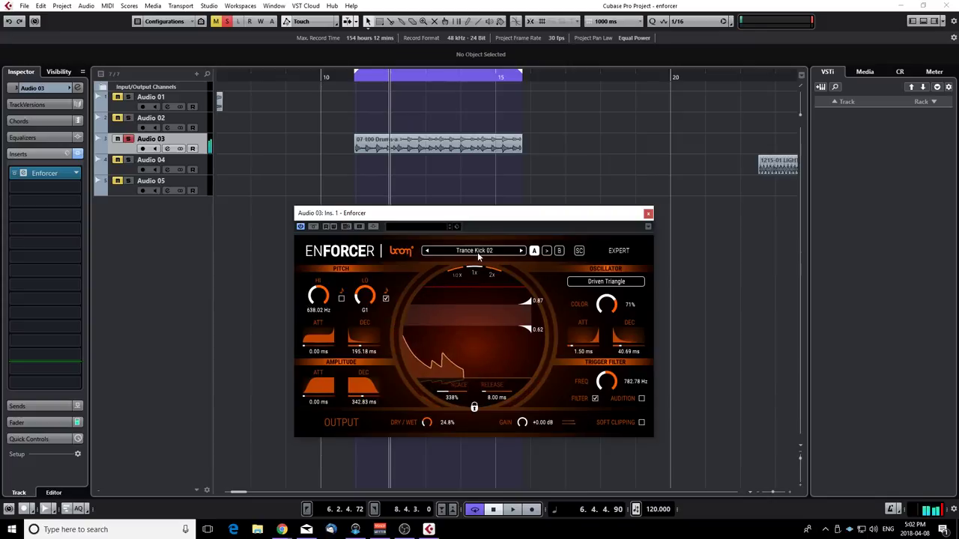
Load the Music Drums preset Snare Analogue Drums Rim in Enforcer and play the Audio 03 loop.
left_click(478, 252)
mouse_move(472, 272)
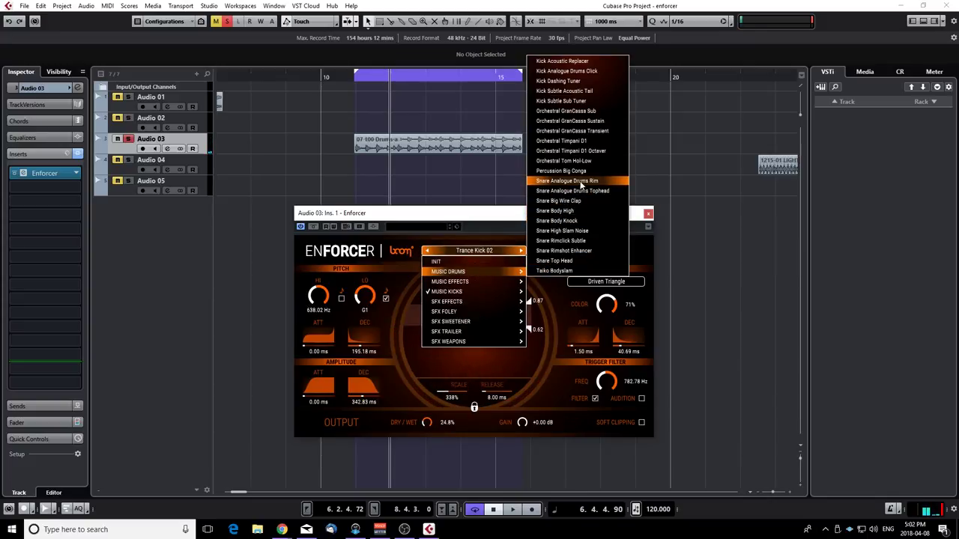
left_click(569, 182)
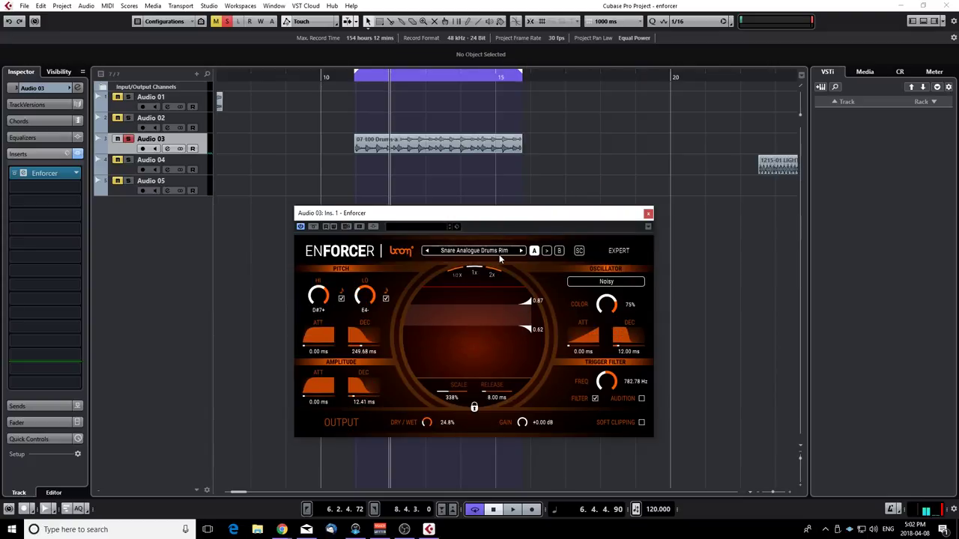
key("space")
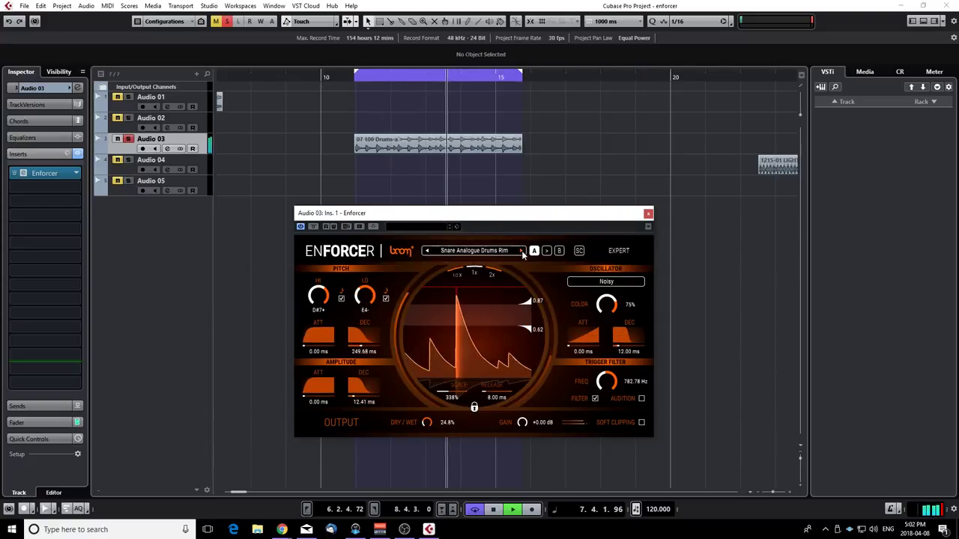
Raise Enforcer's dry/wet mix to 47.2% and compare the drum loop with the effect bypassed and active.
left_click_drag(427, 423, 423, 392)
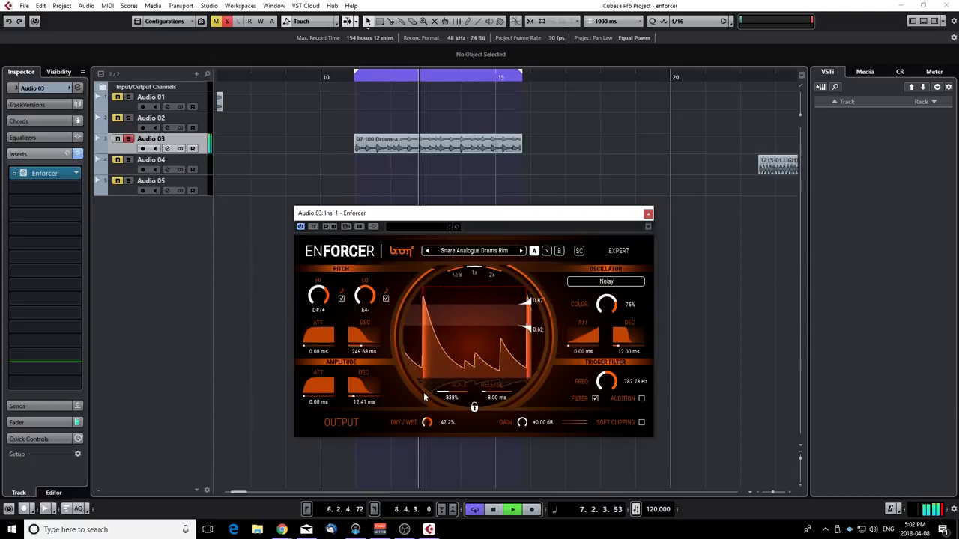
left_click(314, 227)
left_click(314, 227)
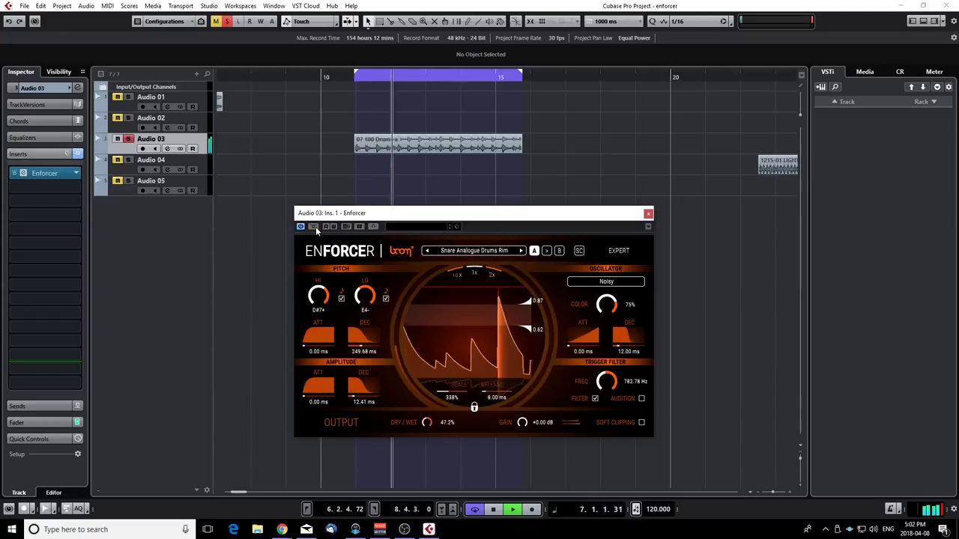
Load the Snare Analogue Drums Tophead preset and set the dry/wet mix to 41.2% during playback.
left_click(521, 250)
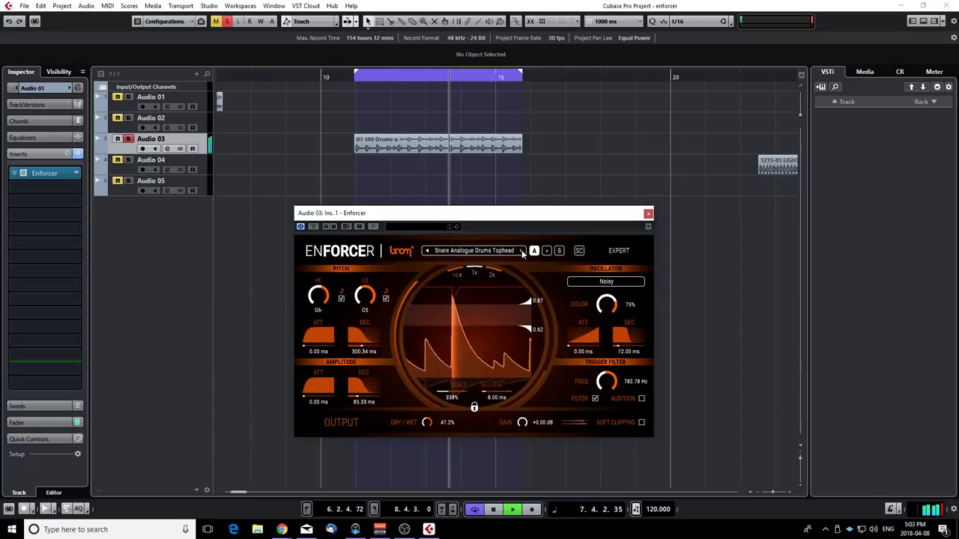
left_click_drag(426, 423, 421, 401)
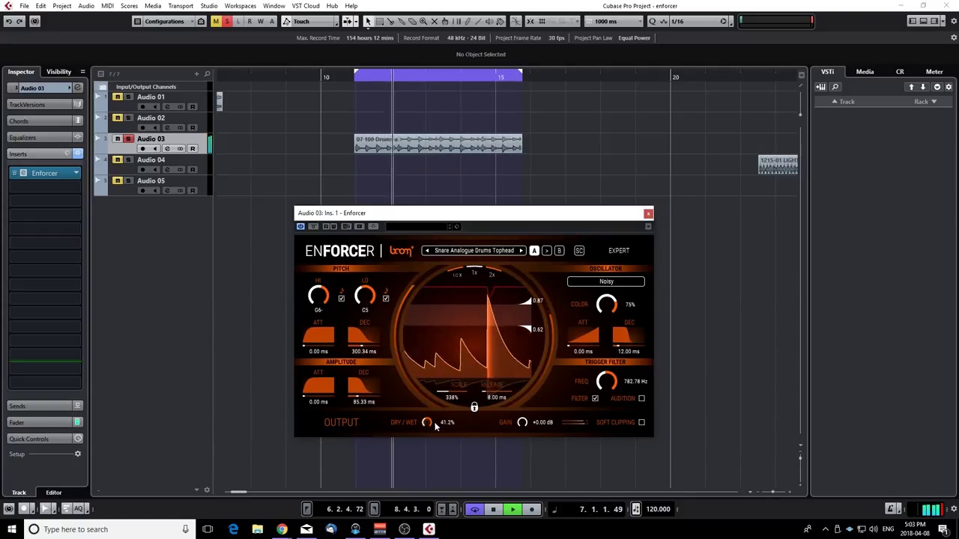
Lower the pitch to C#5- for Hi and C#3- for Lo, and compare the loop with Enforcer bypassed.
mouse_move(368, 296)
left_mouse_down()
mouse_move(360, 308)
mouse_move(369, 298)
left_mouse_up()
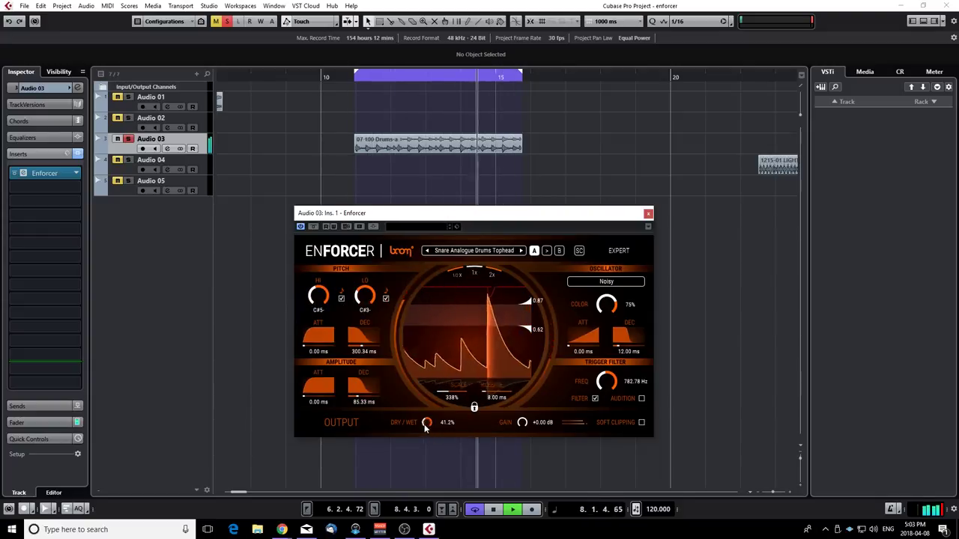
left_click(314, 227)
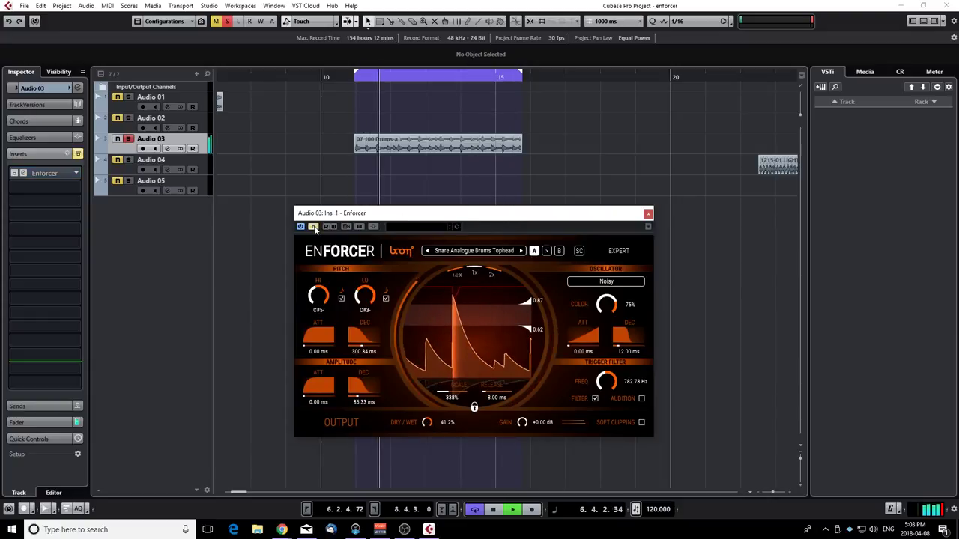
left_click(314, 227)
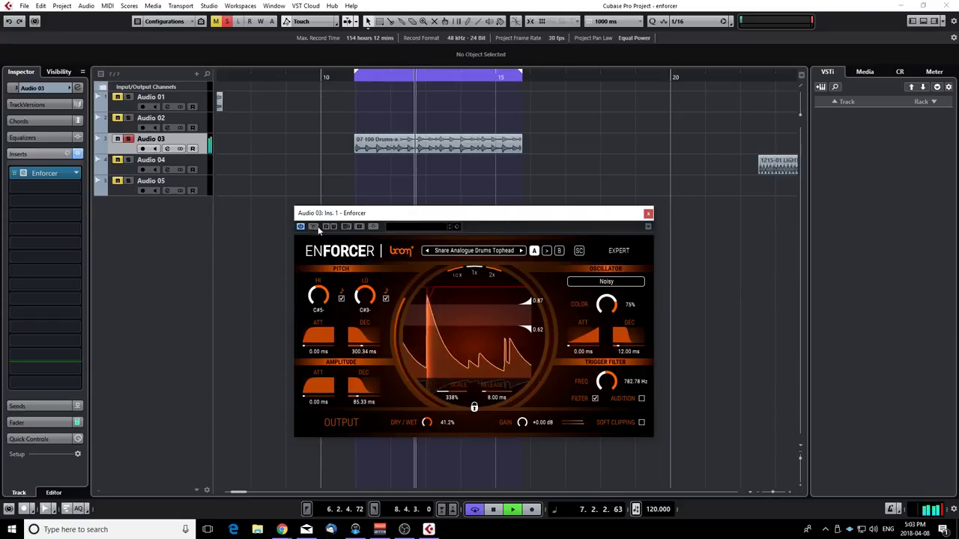
Load the Snare Body High preset, set the dry/wet mix to 32.4% while comparing with bypass, and stop playback.
left_click(535, 251)
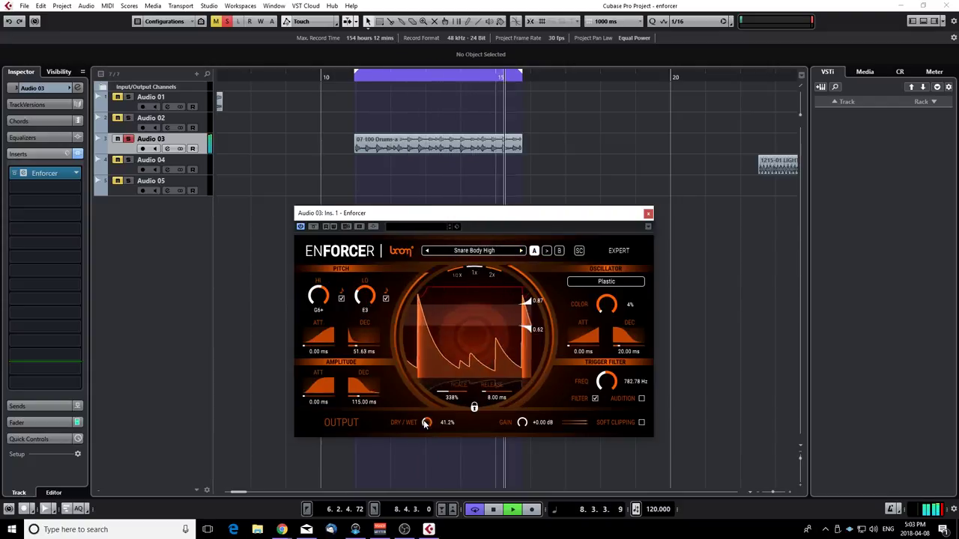
left_click_drag(427, 422, 423, 445)
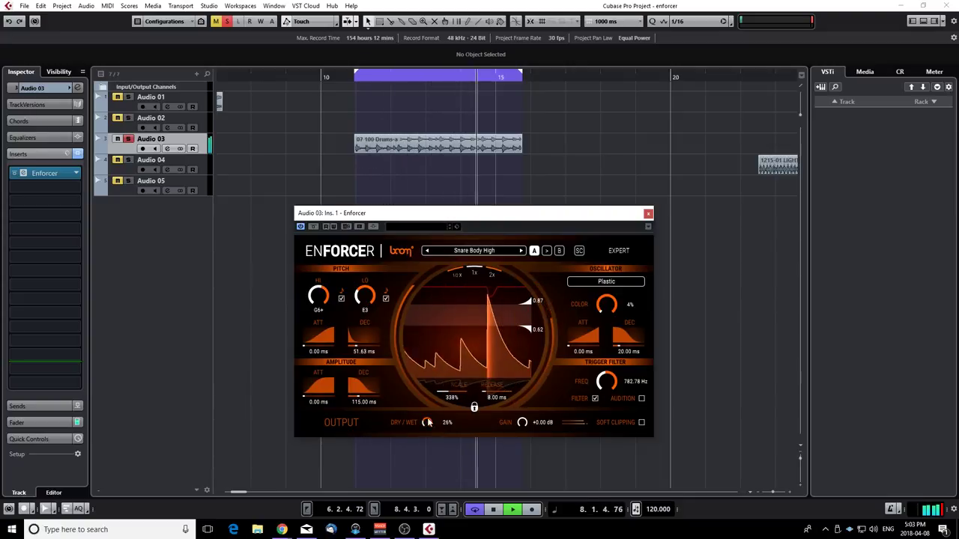
left_click(313, 226)
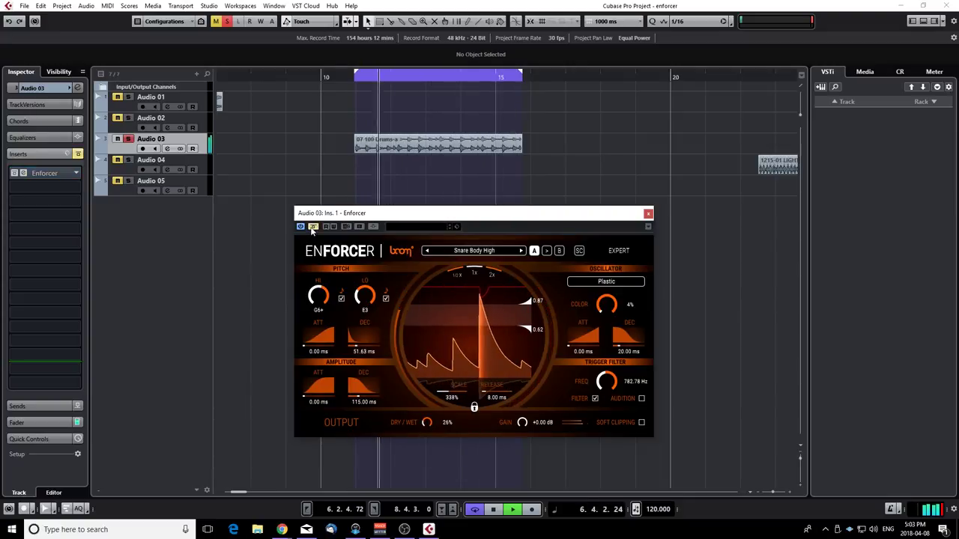
left_click(313, 226)
left_click_drag(427, 424, 428, 422)
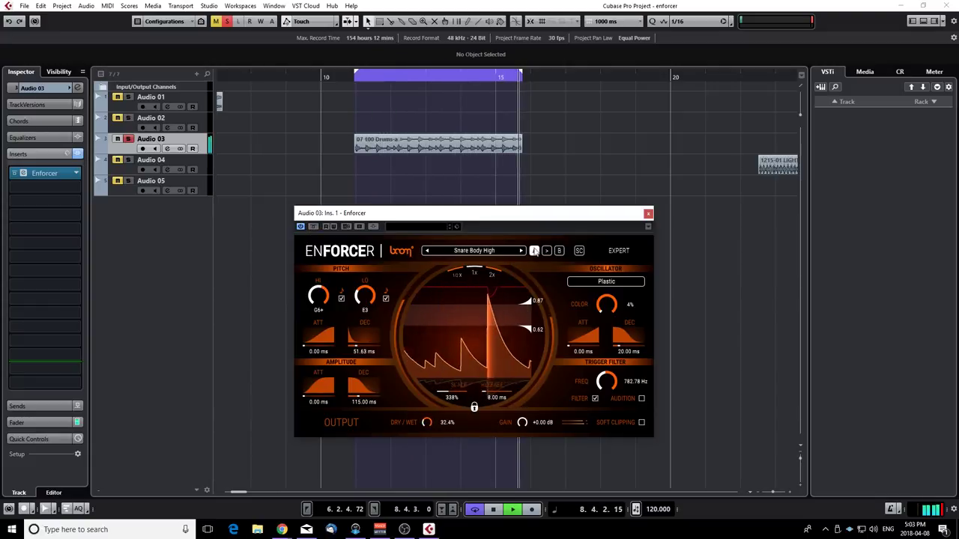
key("space")
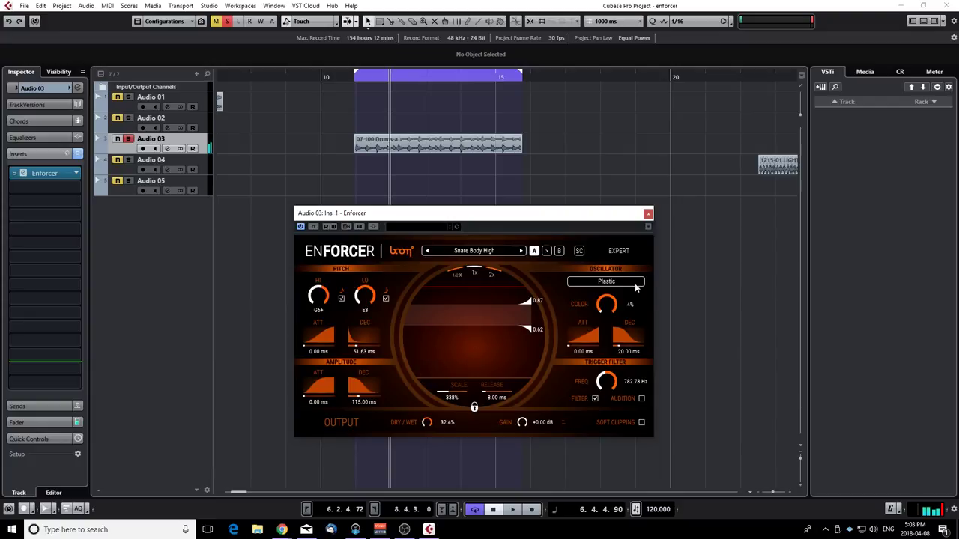
Close the Enforcer window, place the playback cursor just before the light machine gun clip, and select the Audio 04 track.
left_click(648, 214)
key("g")
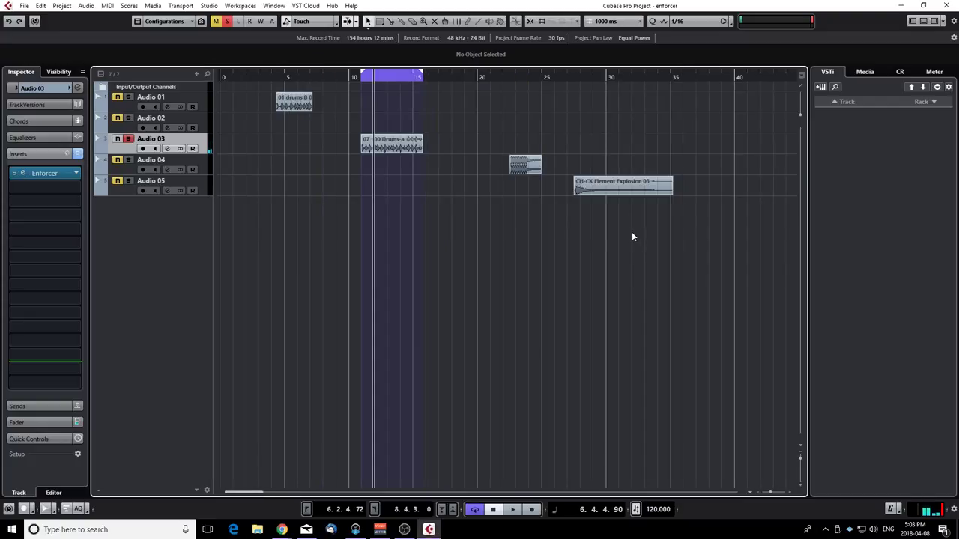
left_click(509, 198)
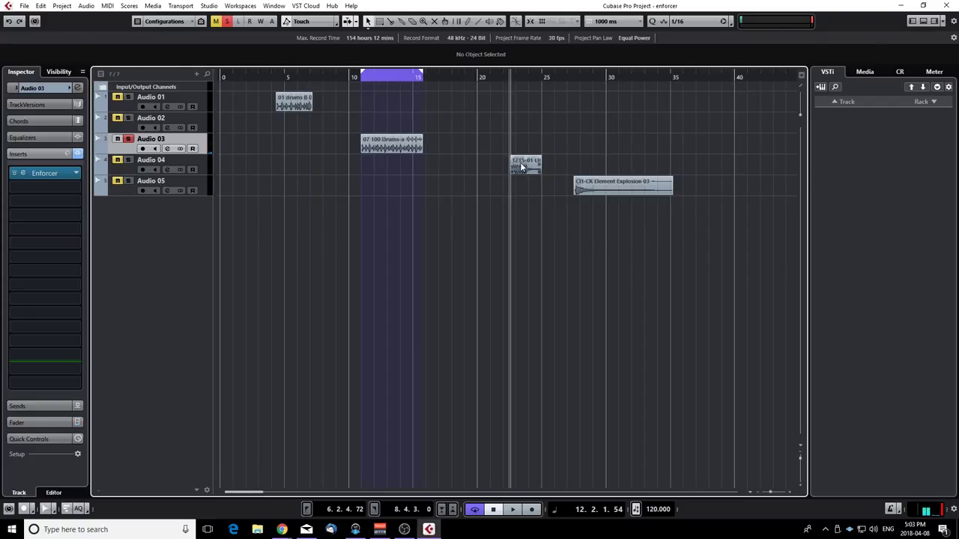
left_click(520, 166)
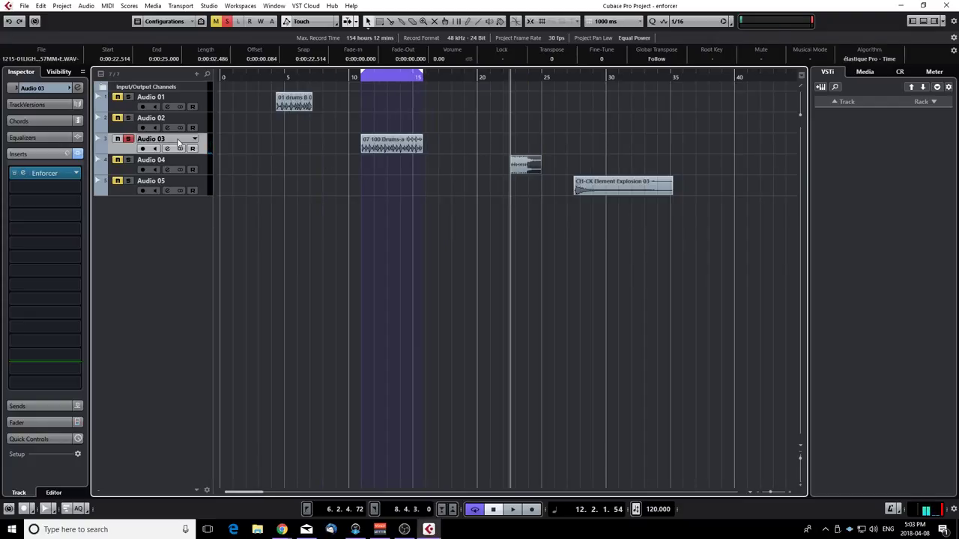
key("h")
key("h")
left_click(413, 208)
left_click(161, 165)
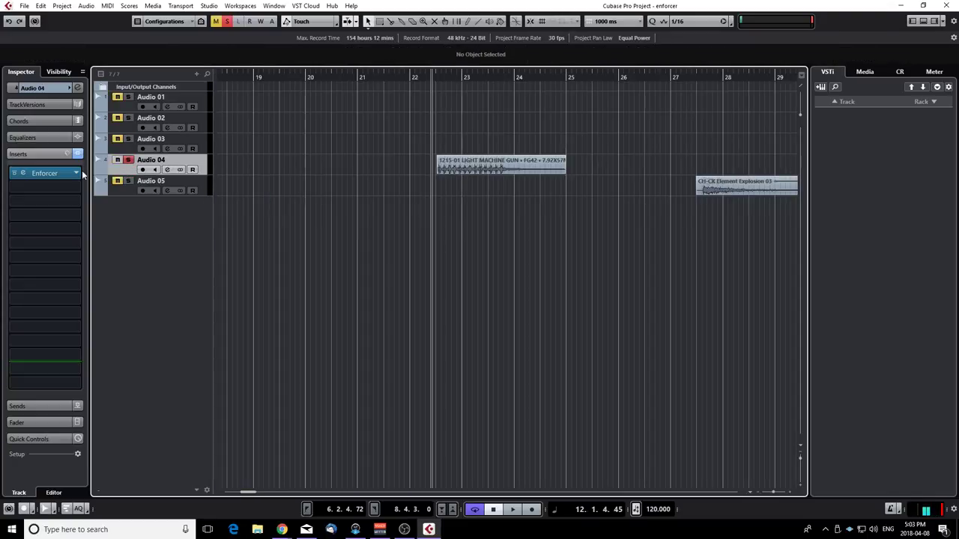
Bypass the Audio 04 inserts, play the unprocessed machine gun clip, stop playback, and reactivate the inserts.
left_click(78, 154)
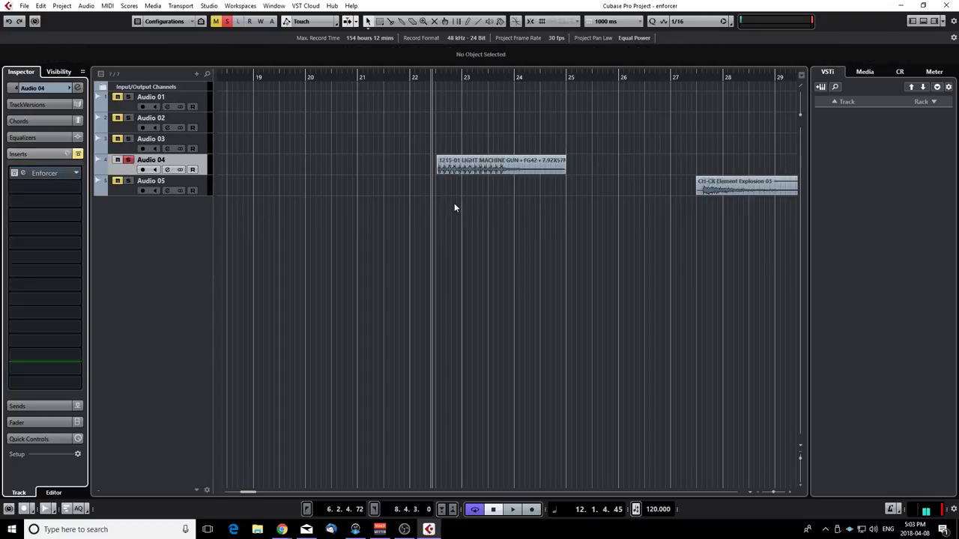
key("space")
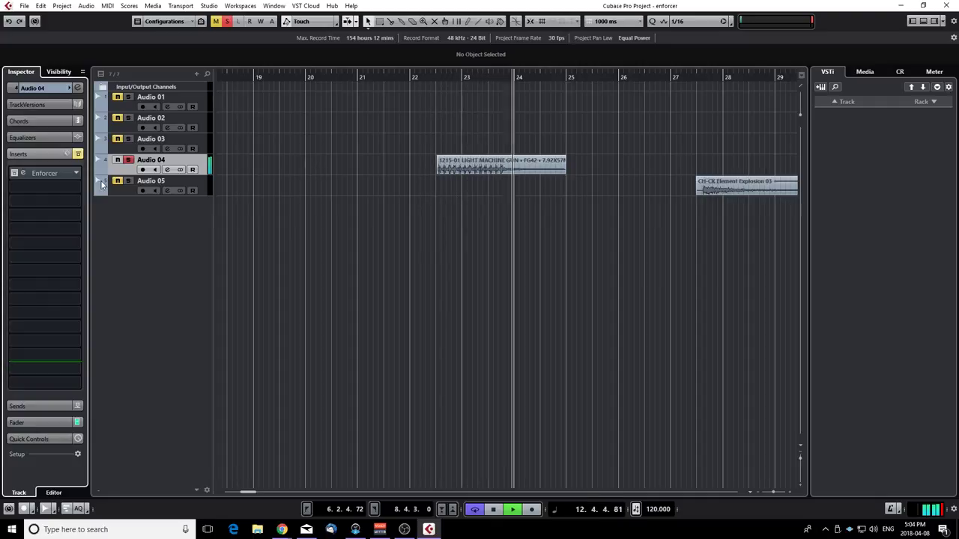
key("space")
left_click(78, 154)
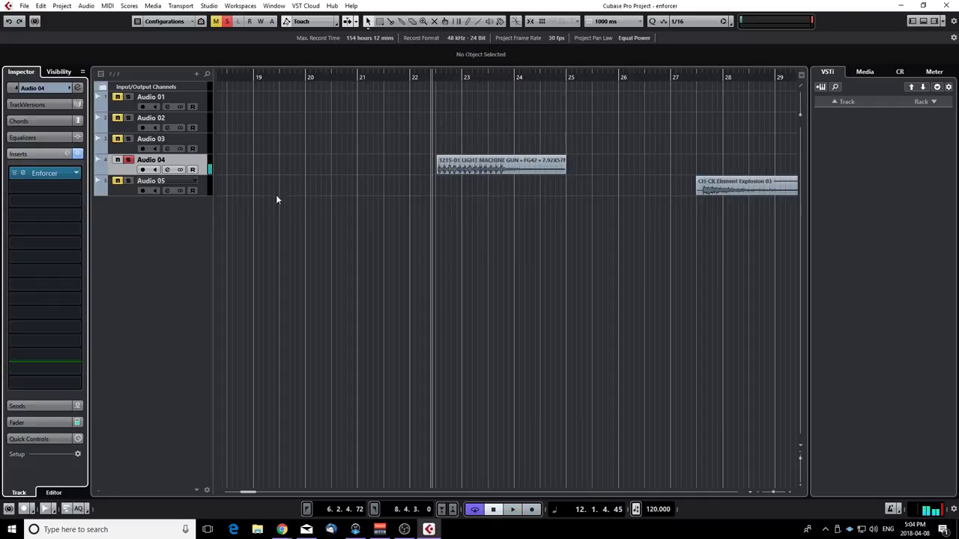
Open Enforcer on Audio 04 and position its window below the machine gun clip so the waveform stays in view.
left_click(442, 171)
left_click(52, 174)
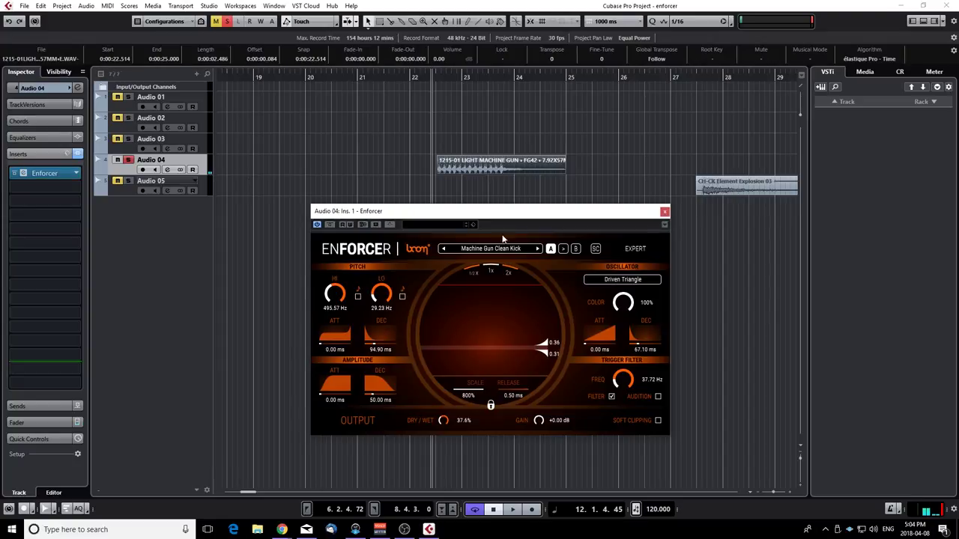
left_click_drag(517, 216, 518, 181)
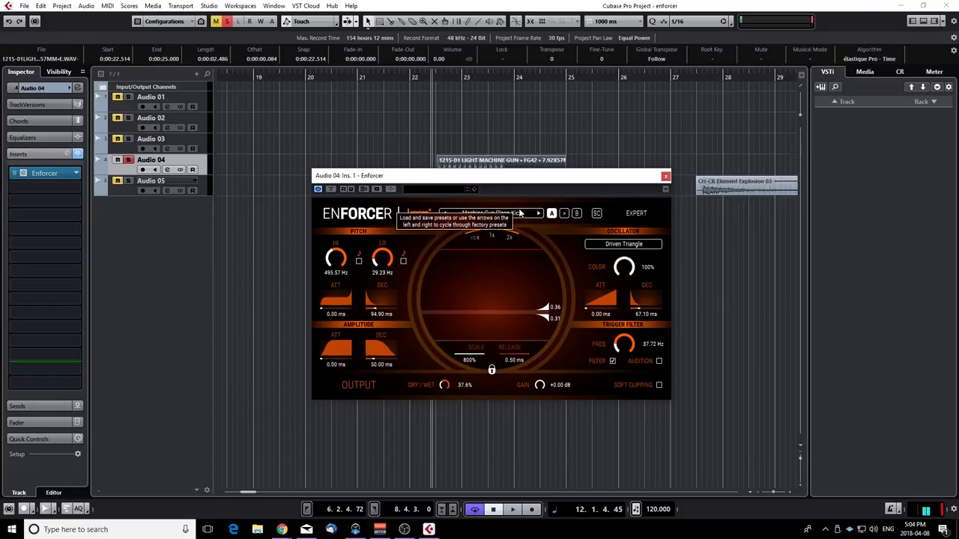
left_click_drag(454, 182, 452, 215)
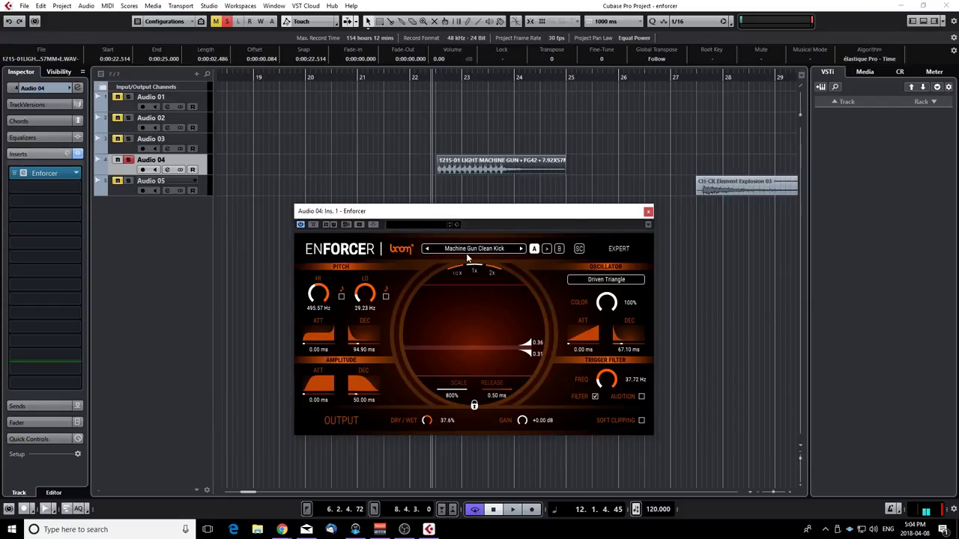
Play the machine gun clip with the Machine Gun Clean Kick preset and compare it with Enforcer bypassed.
key("space")
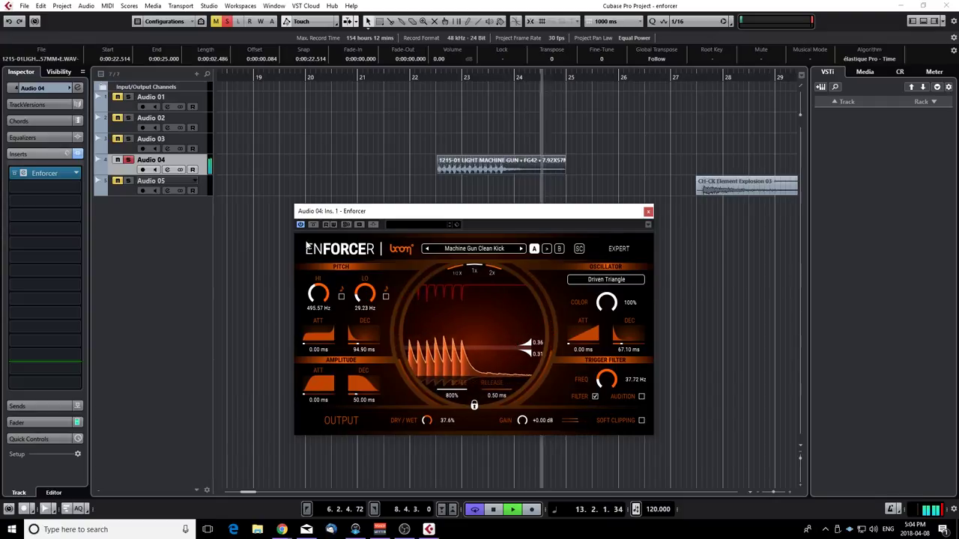
key("space")
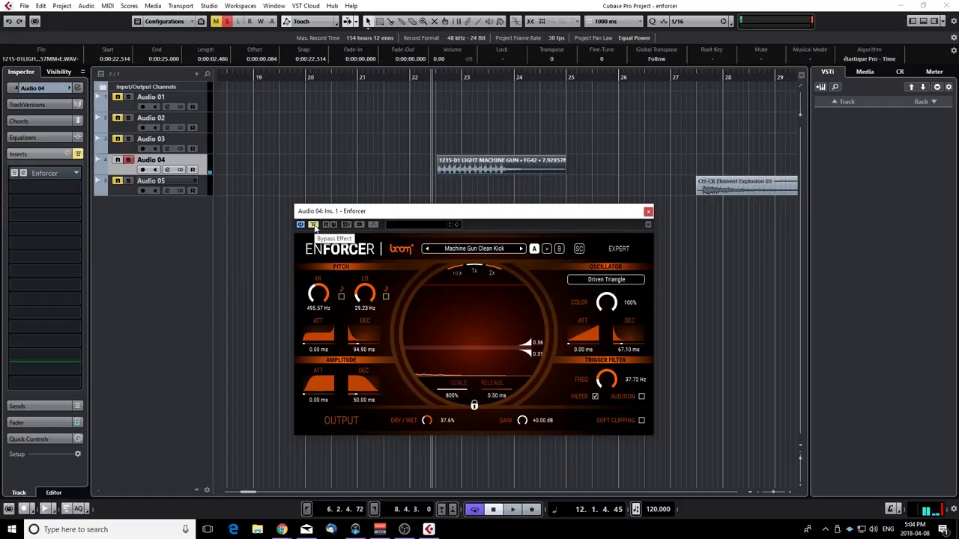
key("space")
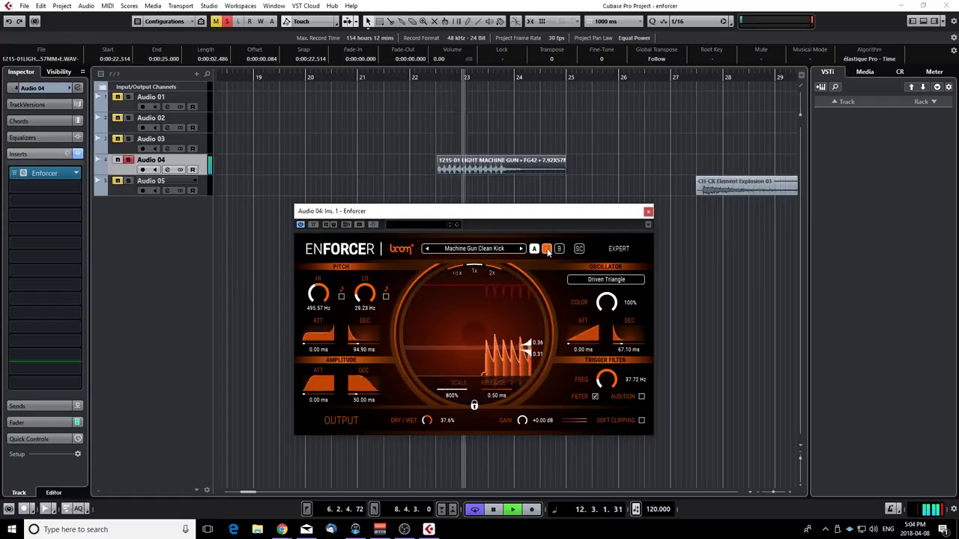
Switch Enforcer to its B settings and replay the machine gun clip to hear them.
left_click(560, 251)
key("space")
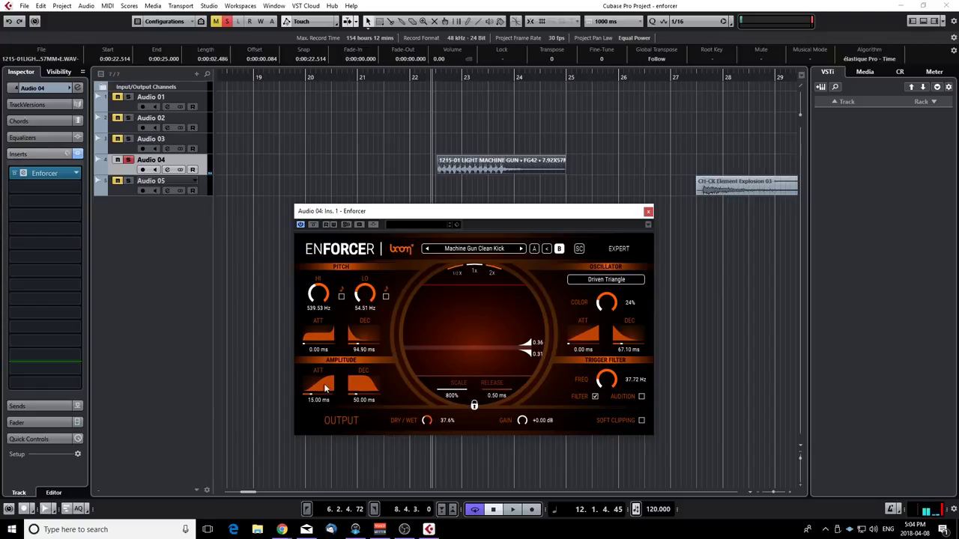
key("space")
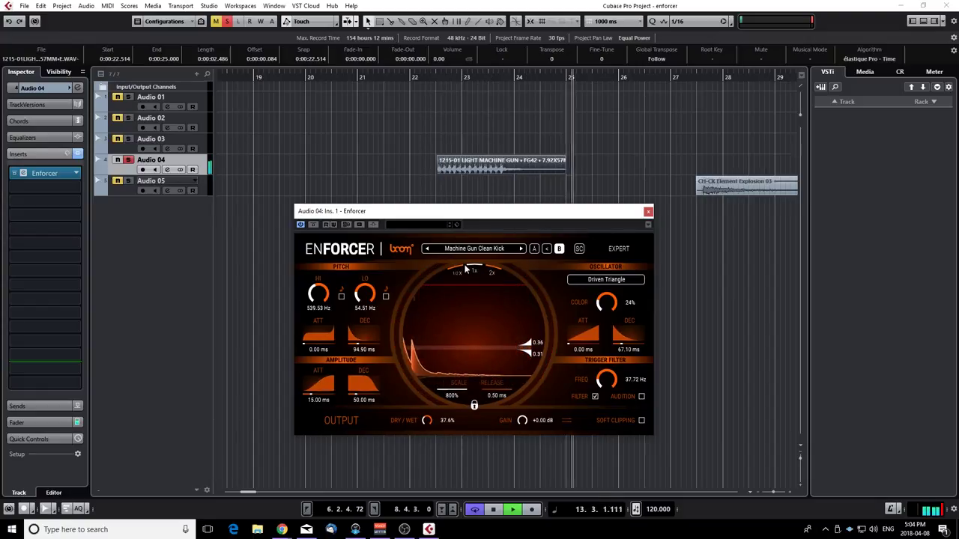
key("space")
key("space")
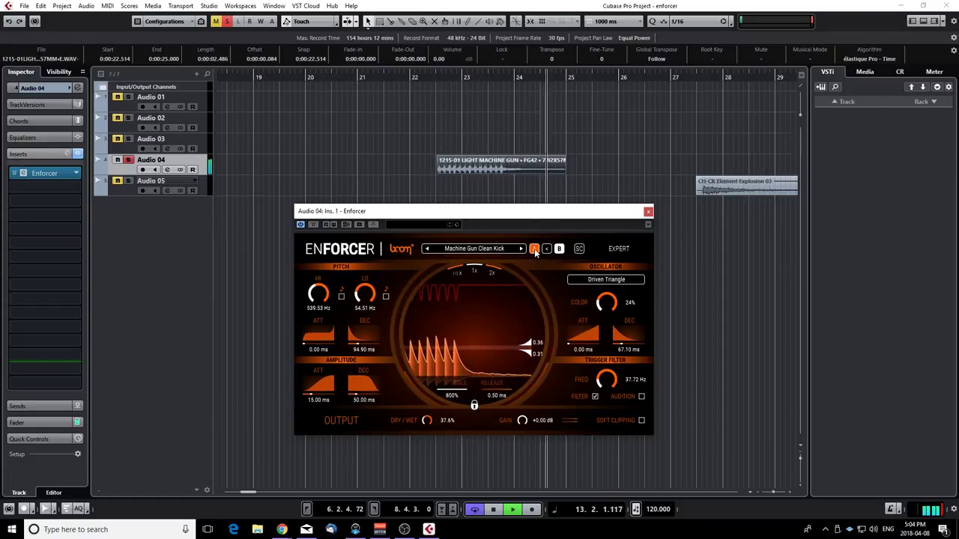
Load the SFX Weapons preset Machine Gun Easy Punch, advance to Machine Gun Knock, and play the clip.
left_click(493, 251)
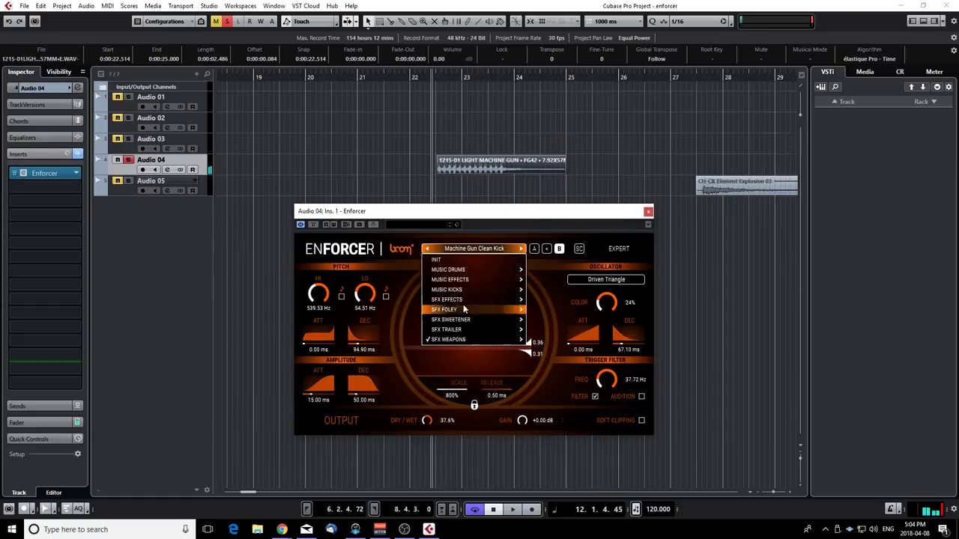
mouse_move(462, 340)
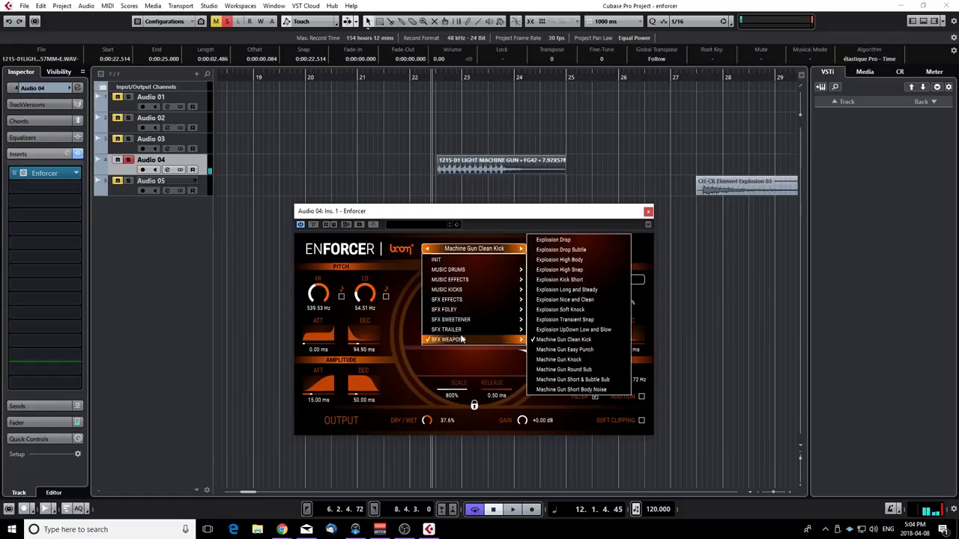
left_click(573, 349)
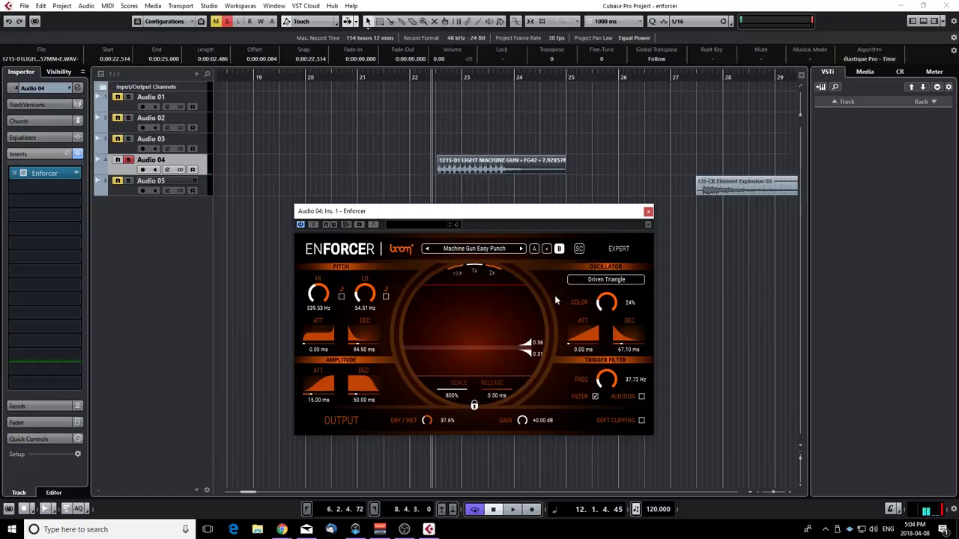
left_click(521, 251)
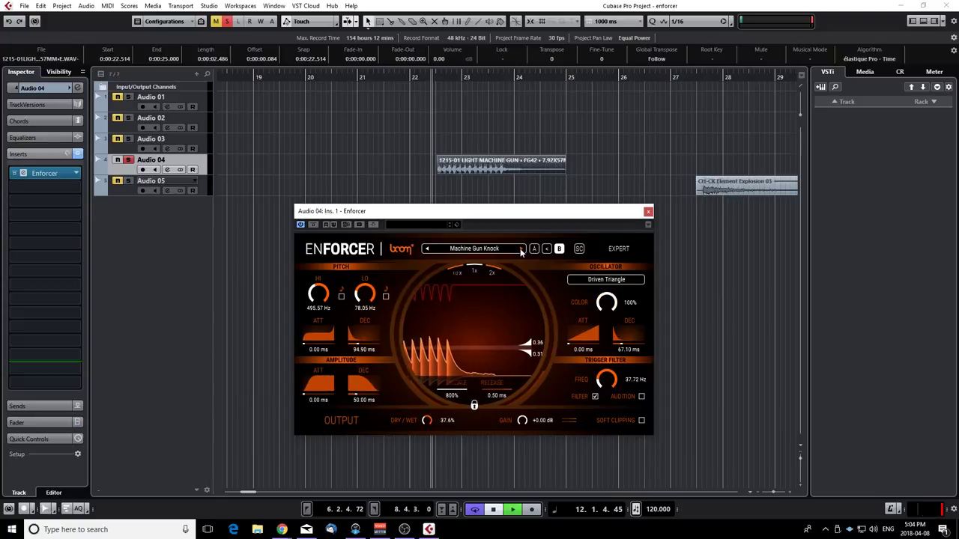
Audition the presets Machine Gun Round Sub, Machine Gun Short & Subtle Sub and Machine Gun Short Body Noise on the machine gun clip.
key("space")
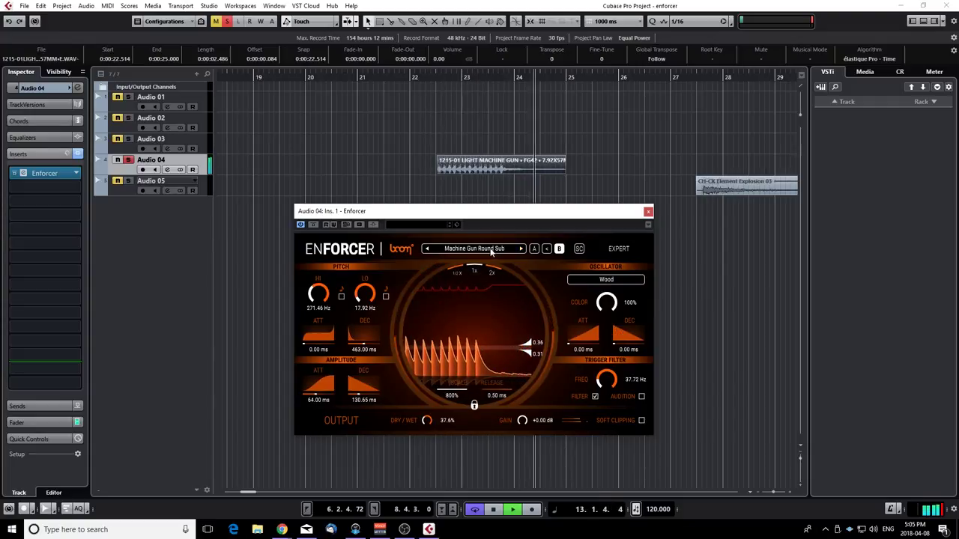
left_click(522, 250)
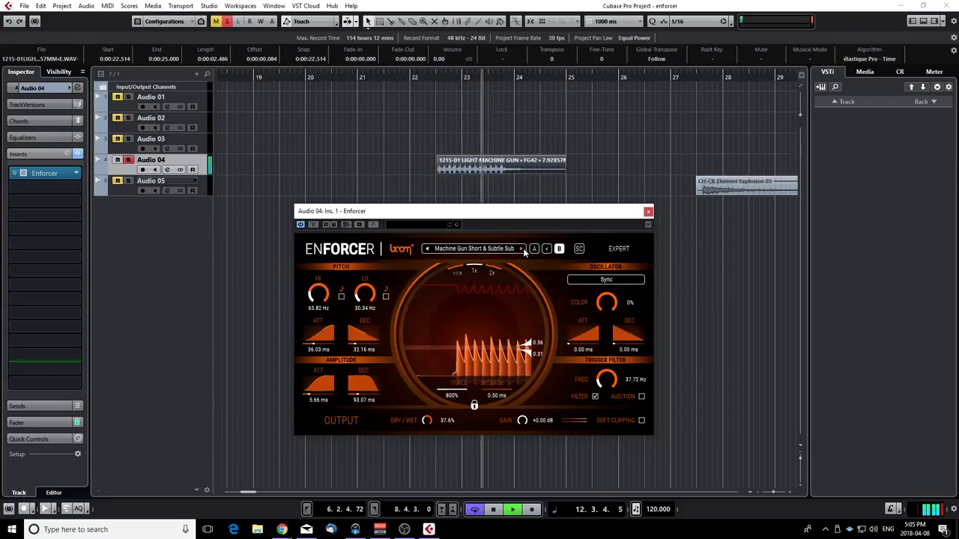
key("space")
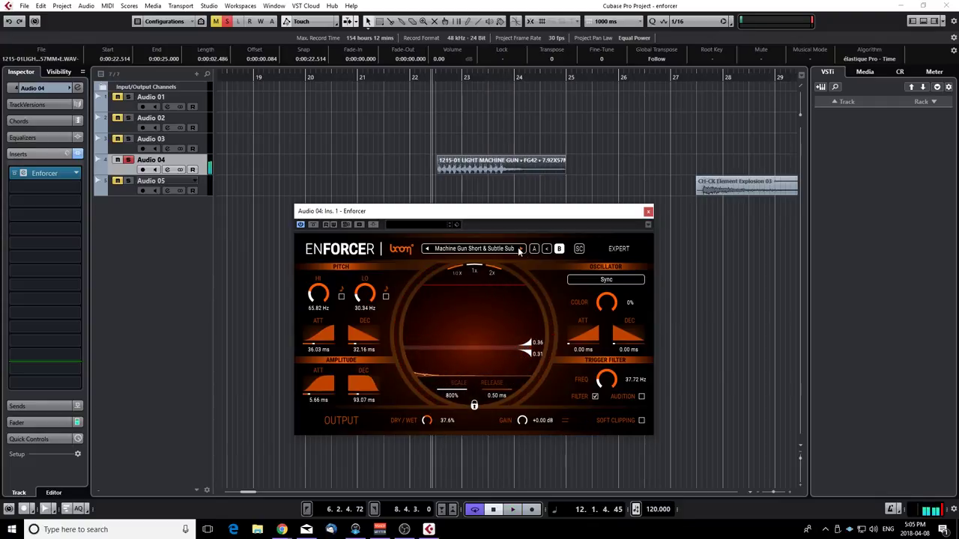
left_click(521, 250)
key("space")
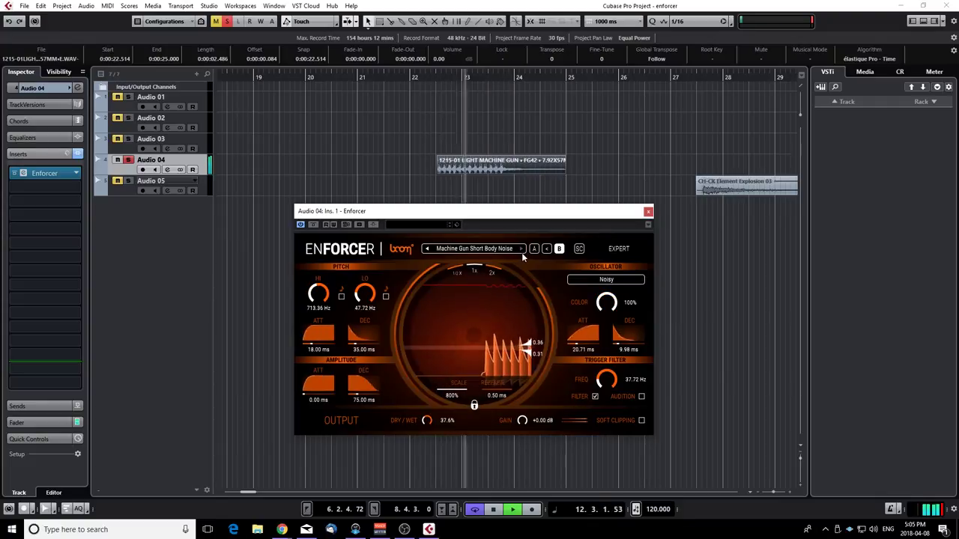
key("space")
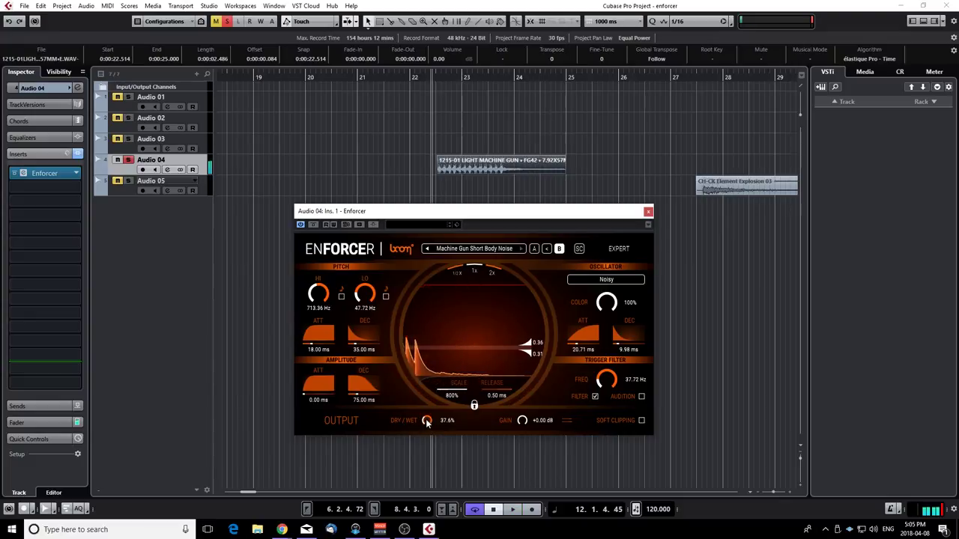
Lower Enforcer's dry/wet mix to 30.4%, return to the Machine Gun Knock preset, and play the machine gun clip.
key("space")
left_click_drag(427, 421, 421, 487)
key("space")
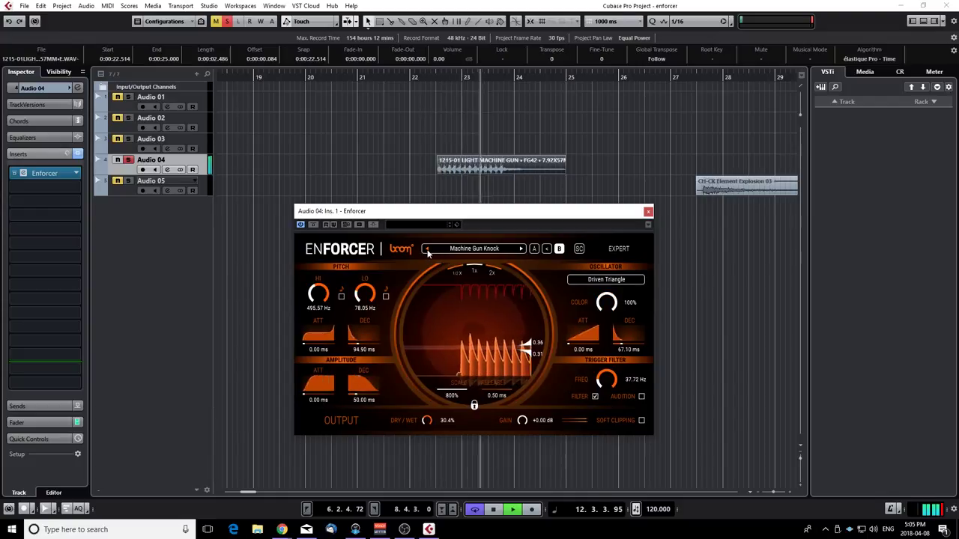
key("space")
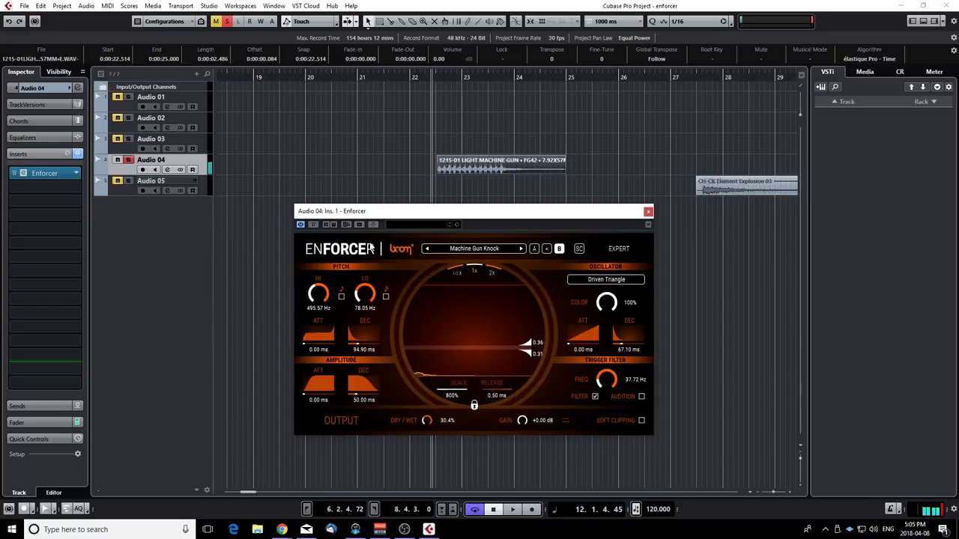
Lower Enforcer's low pitch to 54.55 Hz, replay the machine gun clip, and compare it with the effect bypassed.
key("space")
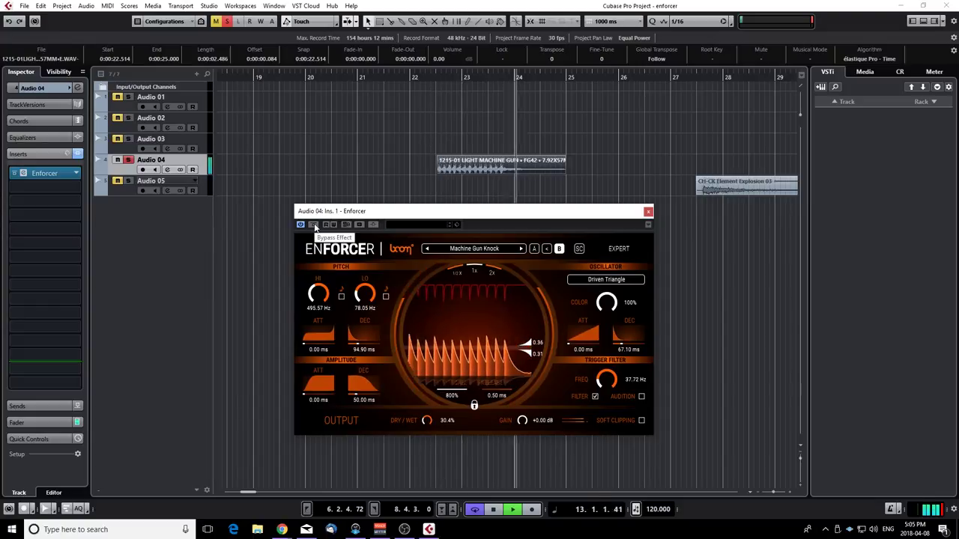
key("space")
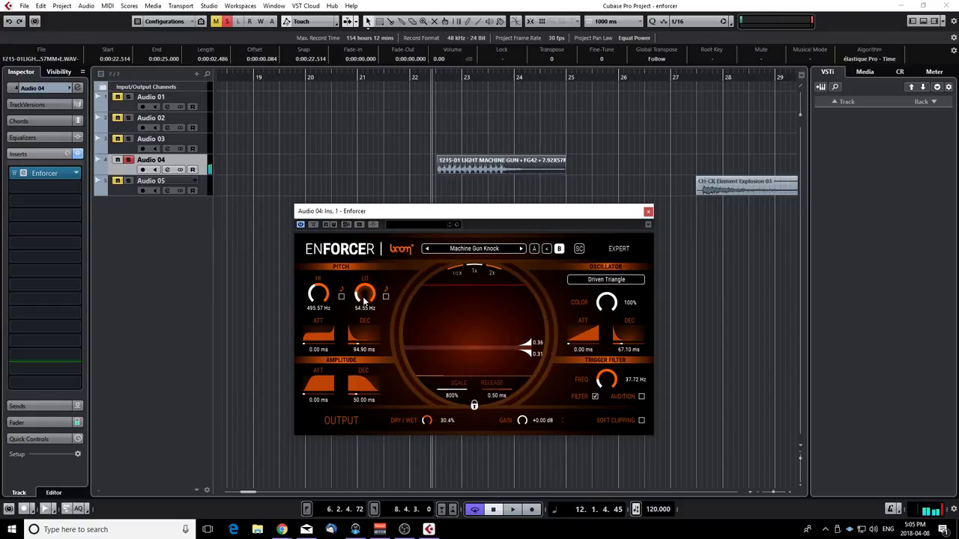
key("space")
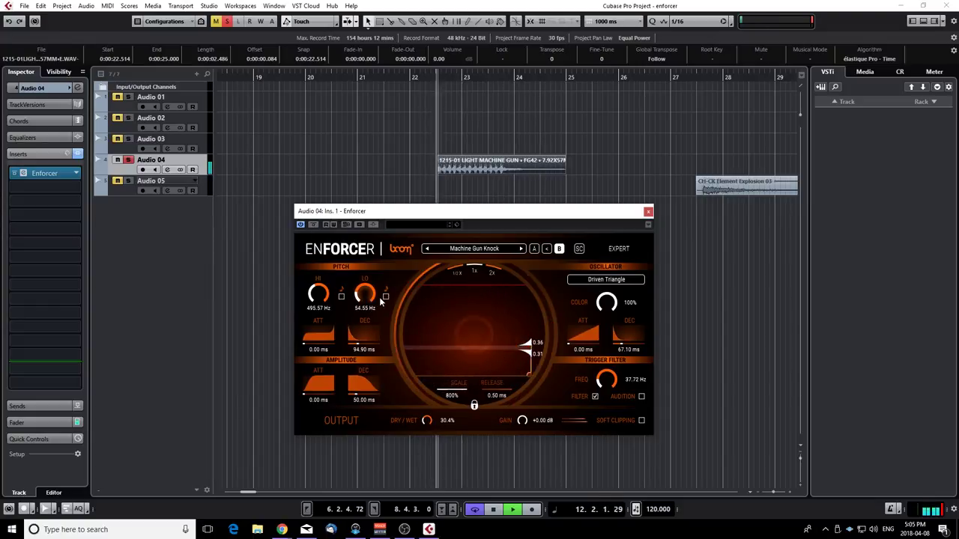
key("space")
left_click(313, 224)
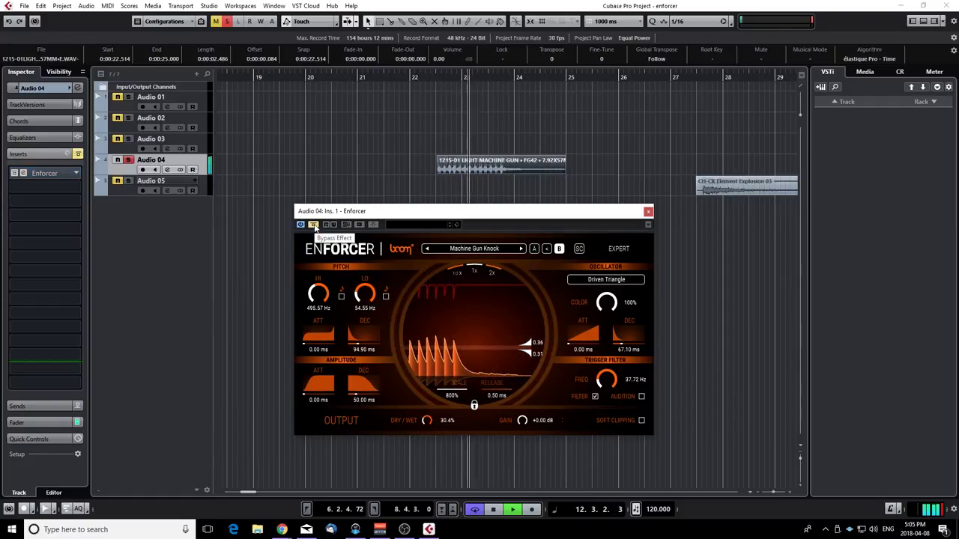
left_click(313, 225)
key("space")
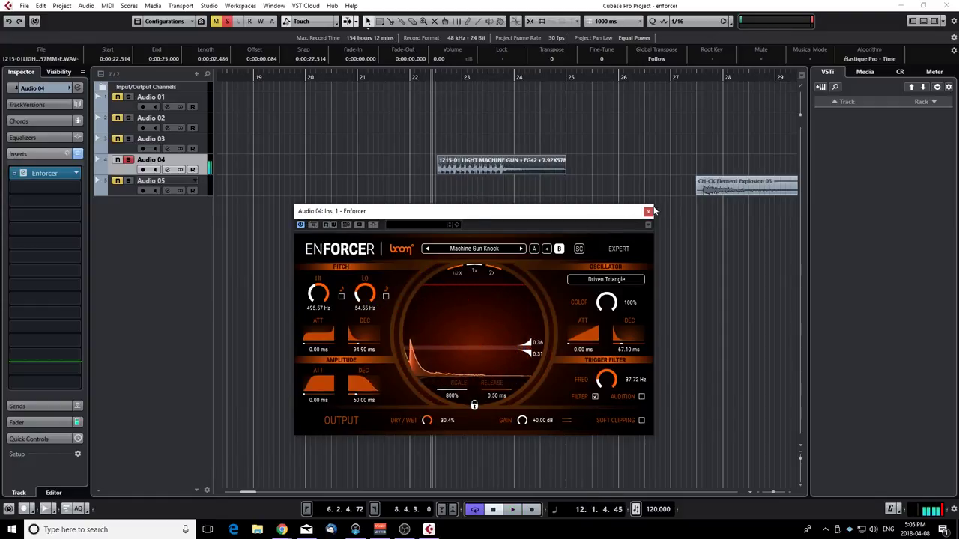
Close Audio 04's Enforcer window, move the solo from Audio 04 to Audio 05, and select the Audio 05 track.
left_click(649, 211)
left_click(128, 160)
left_click(129, 180)
key("g")
key("g")
key("g")
key("g")
scroll(554, 260, "right", 5)
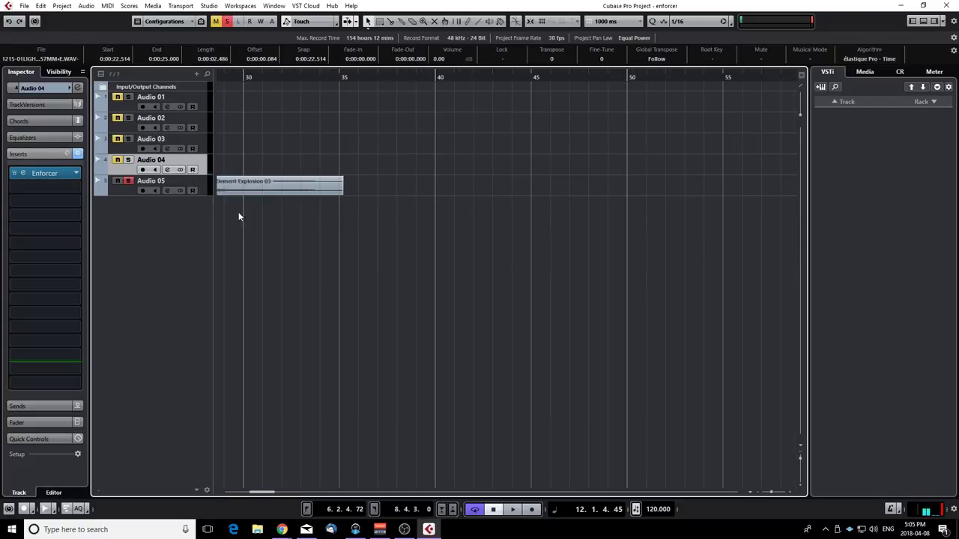
left_click(112, 191)
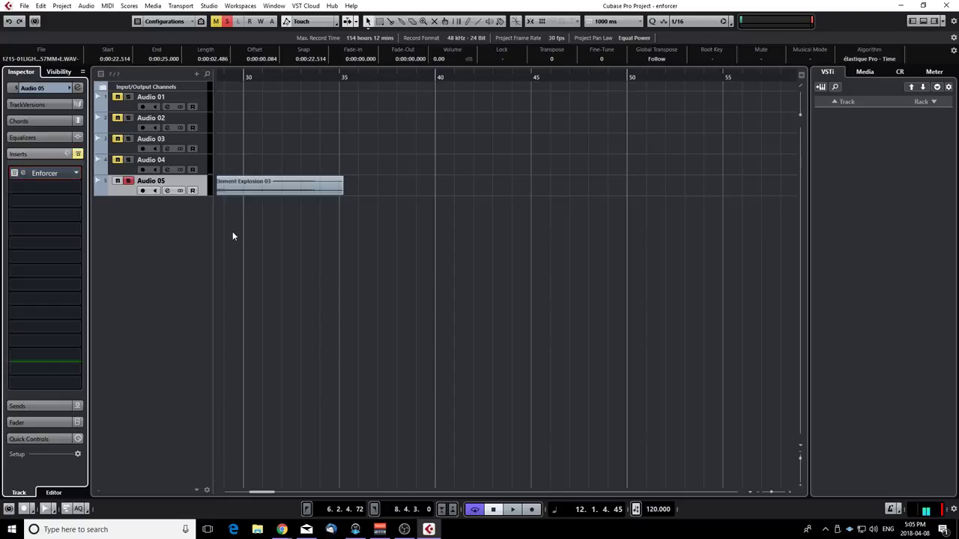
Play the Element Explosion 03 clip from just before its start with Audio 05's inserts bypassed.
scroll(235, 236, "left", 5)
left_click(483, 229)
key("space")
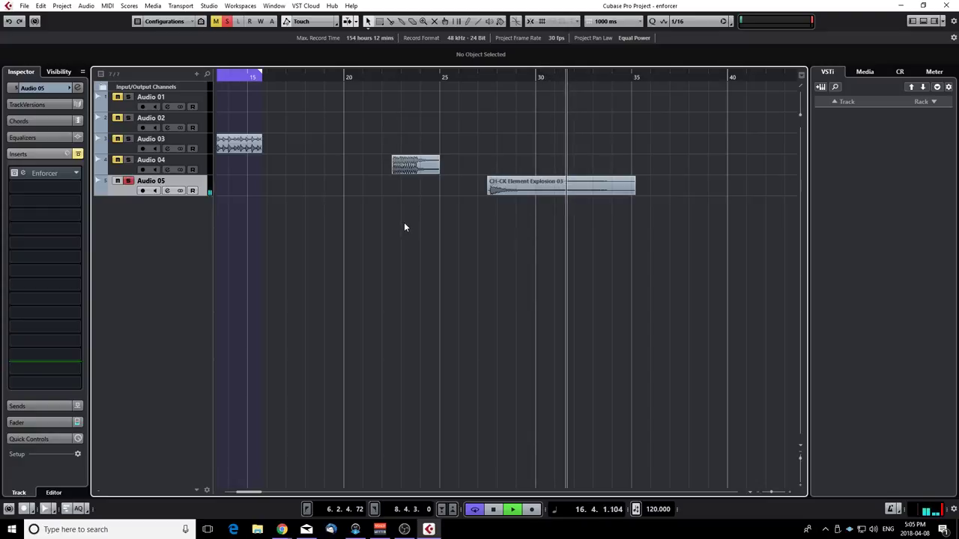
key("space")
Enable Audio 05's inserts, open Enforcer, place its window below the explosion clip, and play the clip with the Explosion Drop preset.
left_click(46, 174)
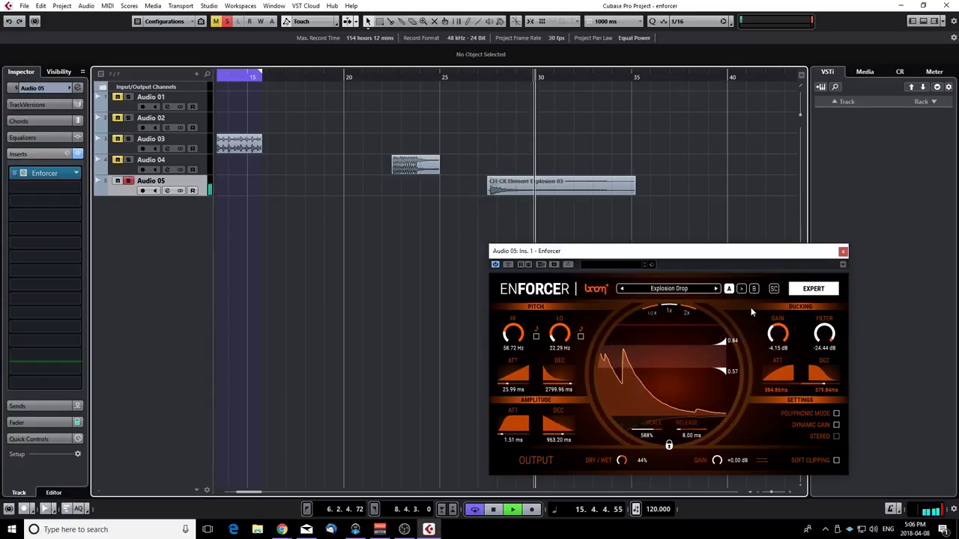
key("space")
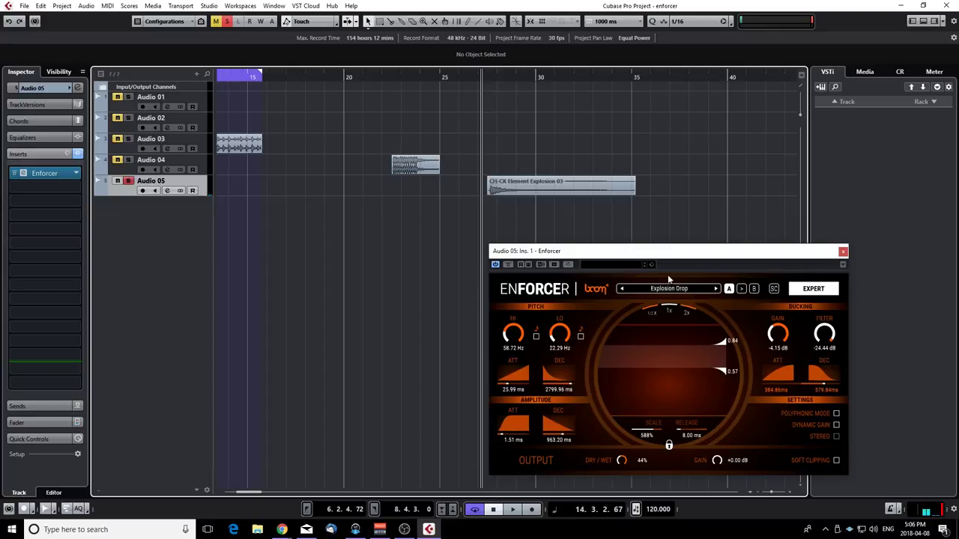
left_click_drag(705, 259, 558, 249)
key("space")
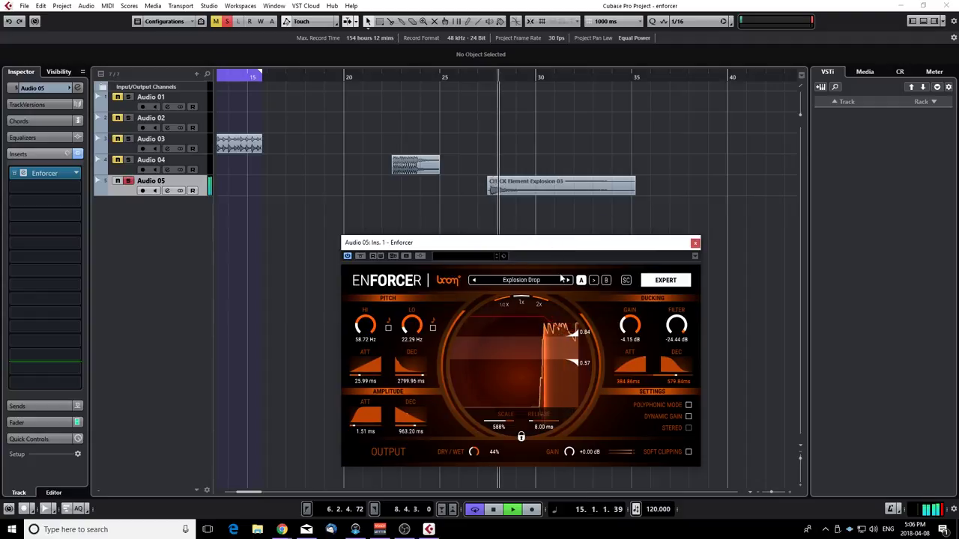
left_click(521, 280)
mouse_move(519, 373)
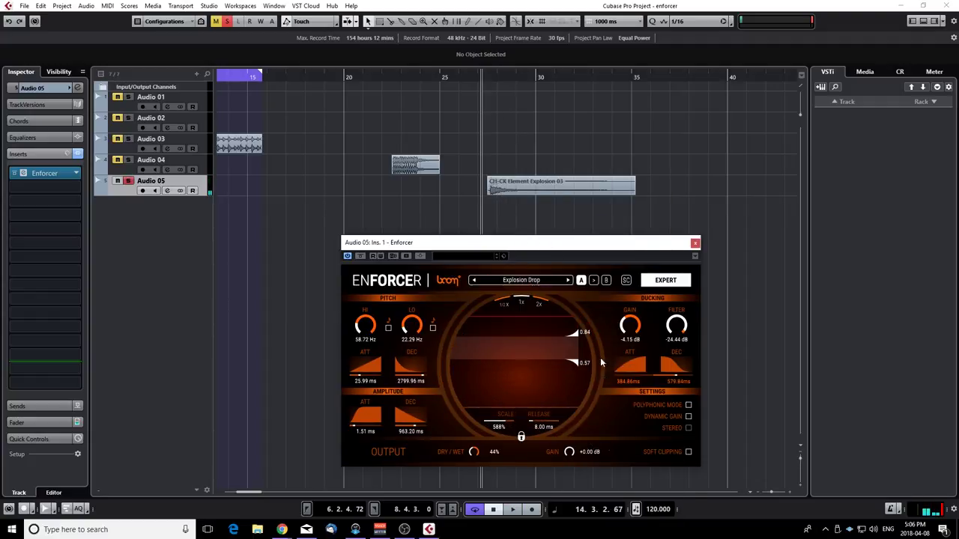
key("space")
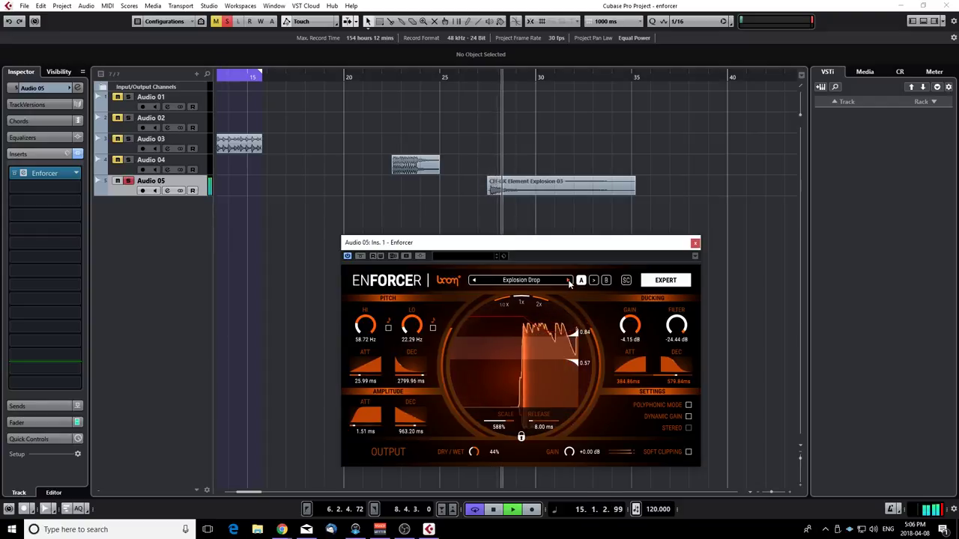
Audition the presets Explosion Drop Subtle, Explosion High Body and Explosion High Snap on the explosion clip.
left_click(568, 280)
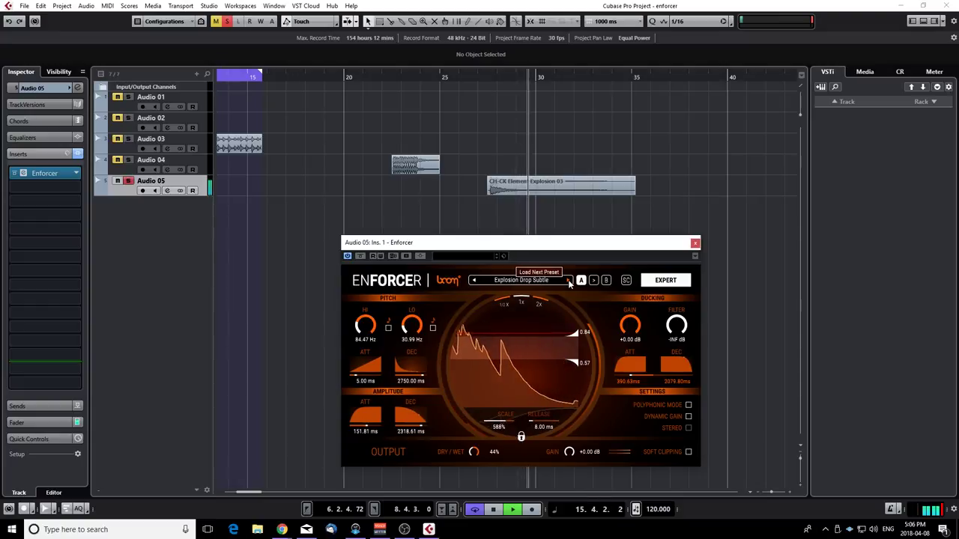
left_click(568, 280)
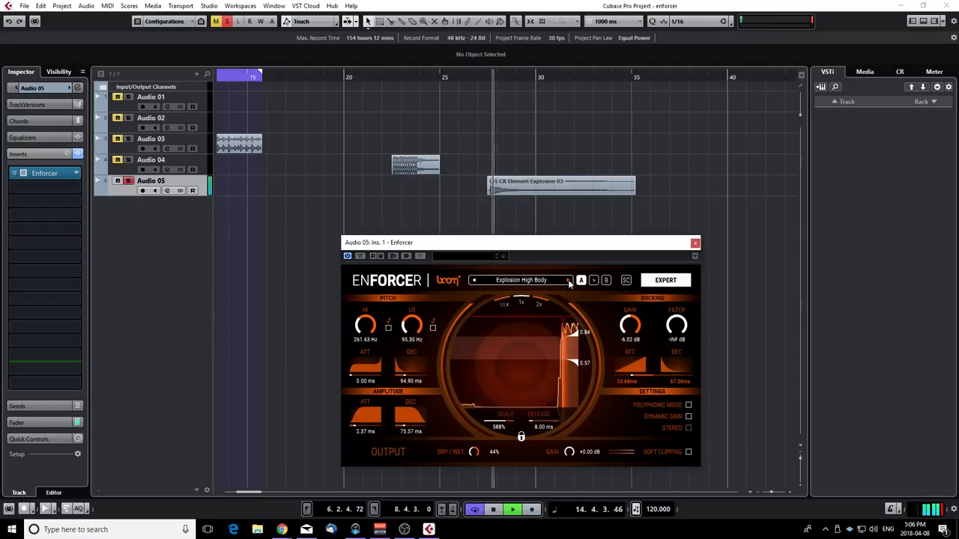
left_click(568, 280)
key("space")
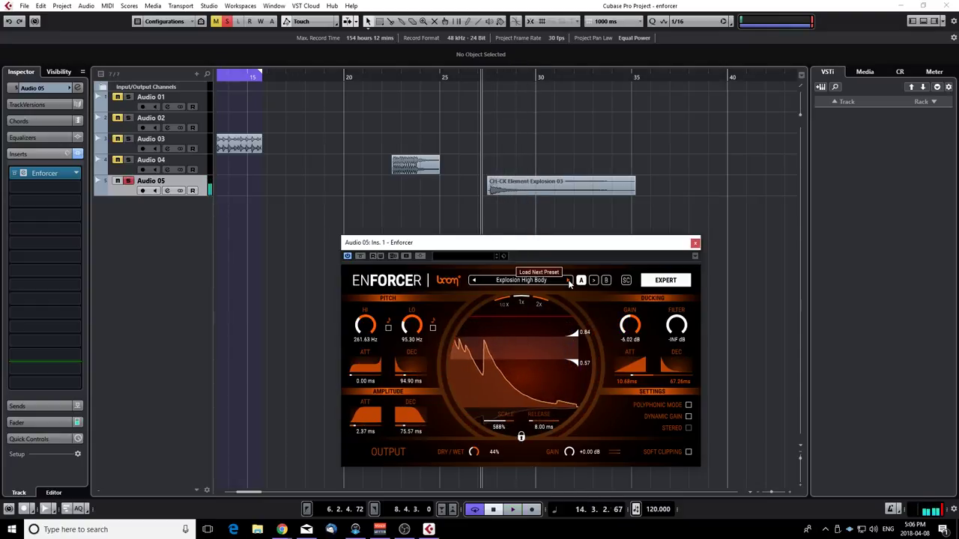
key("space")
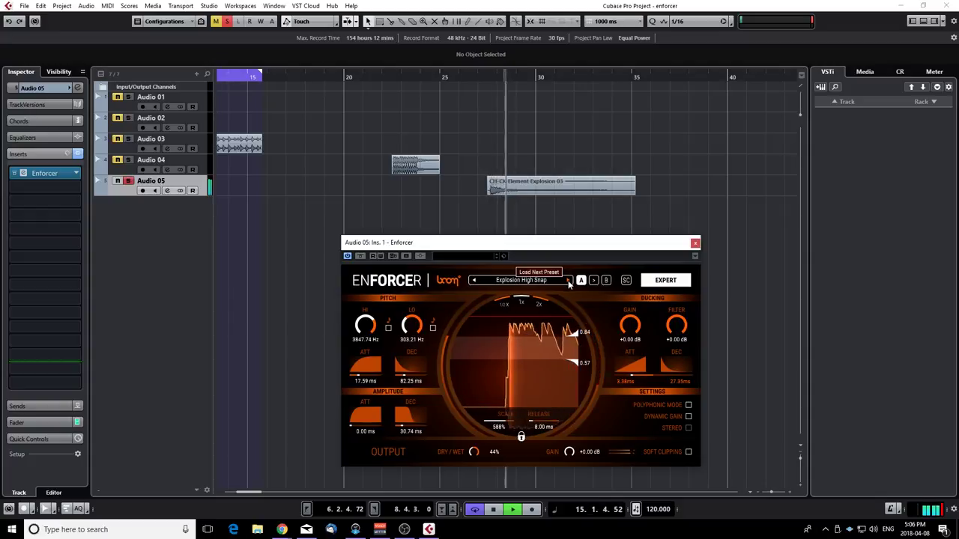
Try different dry/wet amounts for Explosion High Snap, set the mix to 44.8%, and replay the explosion.
key("space")
left_click_drag(484, 460, 478, 384)
mouse_move(480, 453)
left_mouse_down()
mouse_move(474, 519)
mouse_move(482, 465)
left_mouse_up()
key("space")
Audition Explosion Kick Short, Explosion Long and Steady and Explosion Nice and Clean, then load Explosion Soft Knock and play the clip.
left_click(568, 280)
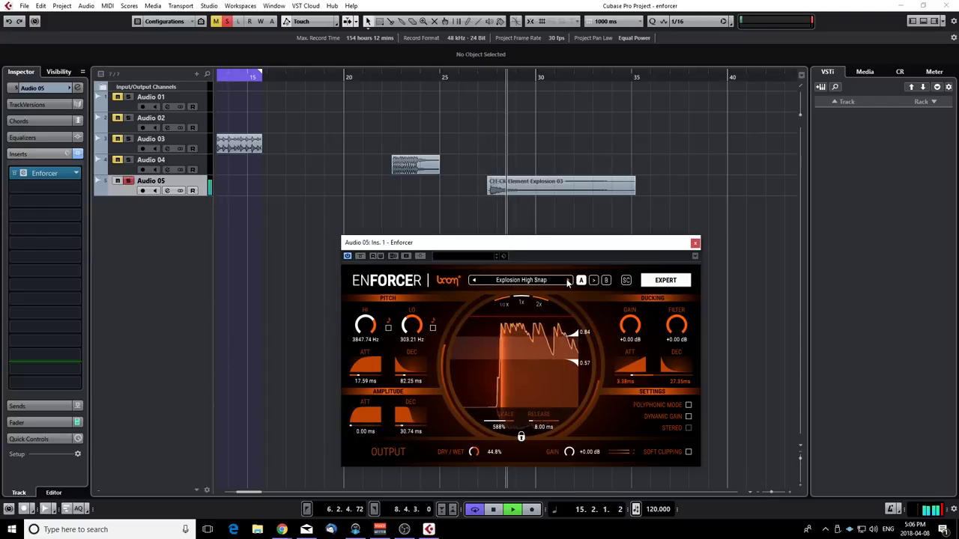
key("space")
key("space")
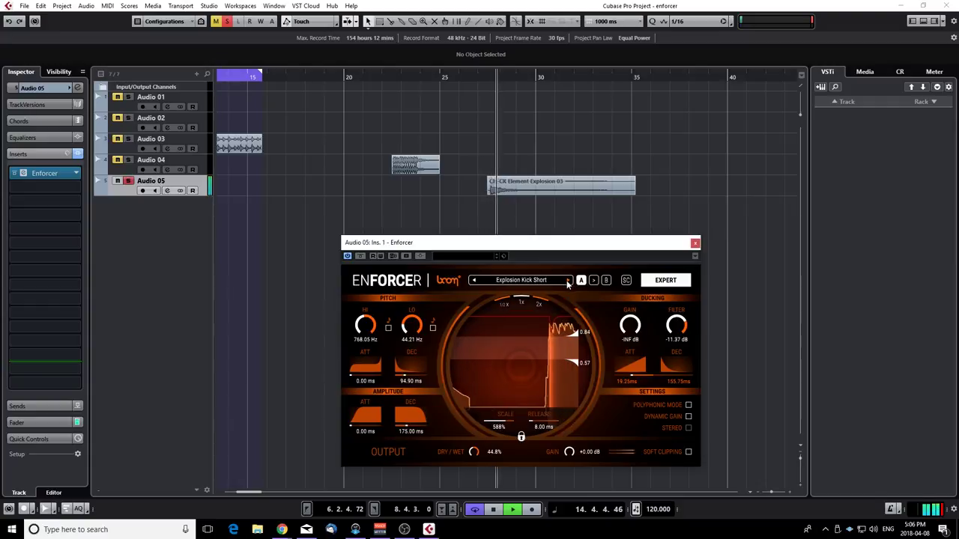
left_click(568, 282)
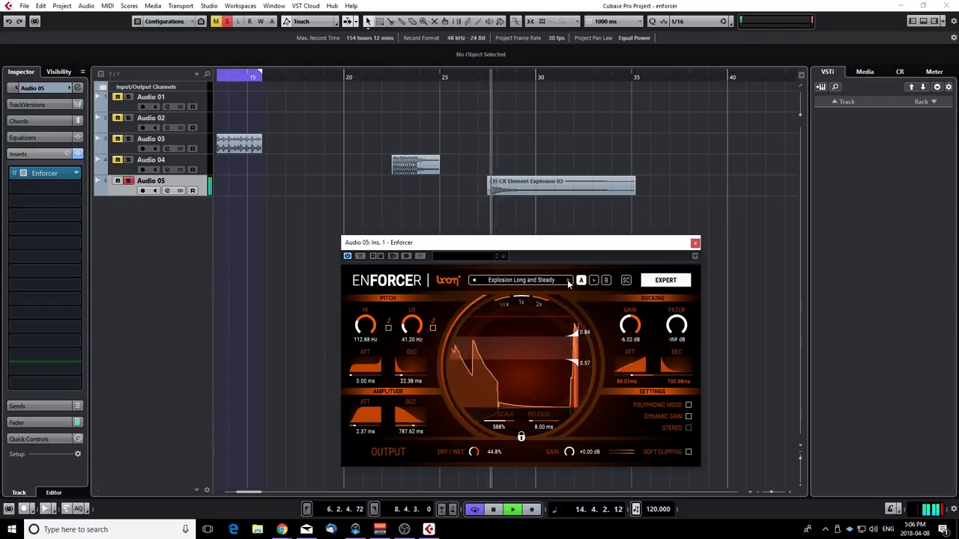
left_click(568, 282)
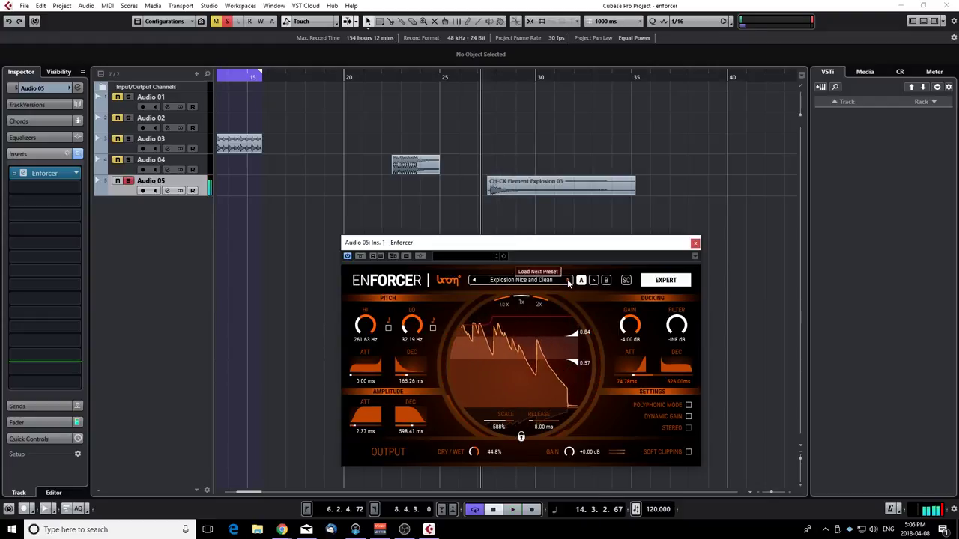
left_click(568, 281)
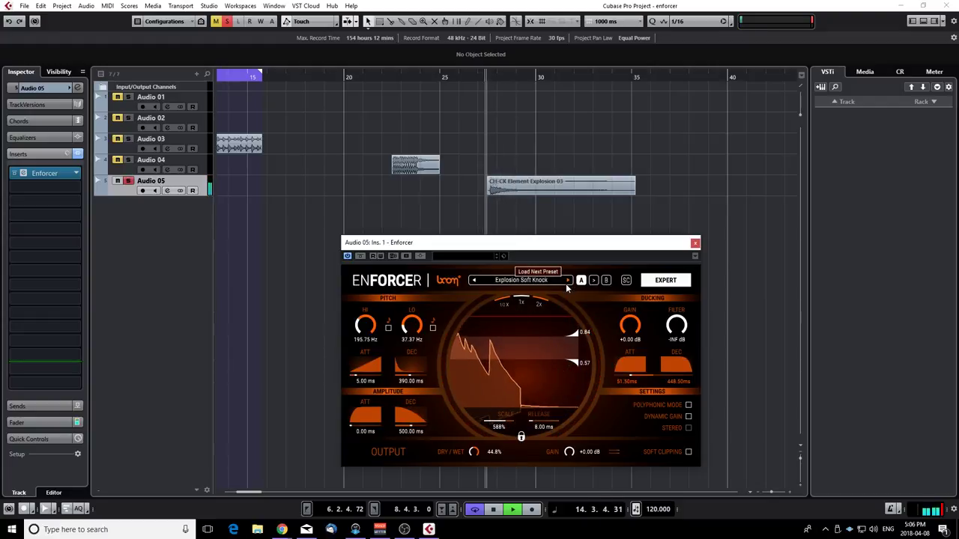
Set the dry/wet mix of Explosion Soft Knock to 40% while listening to the explosion clip.
double_click(473, 454)
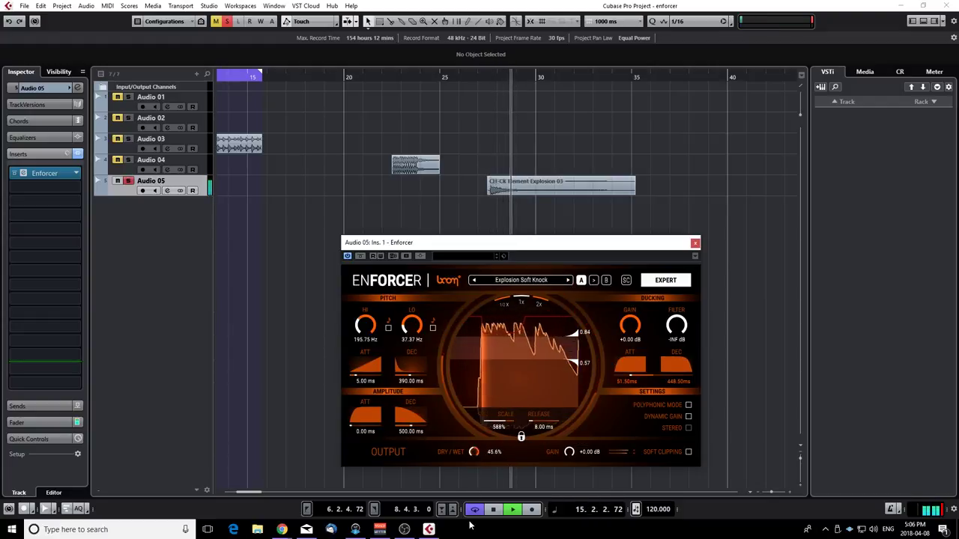
mouse_move(474, 455)
left_mouse_down()
mouse_move(472, 482)
mouse_move(481, 421)
mouse_move(477, 455)
left_mouse_up()
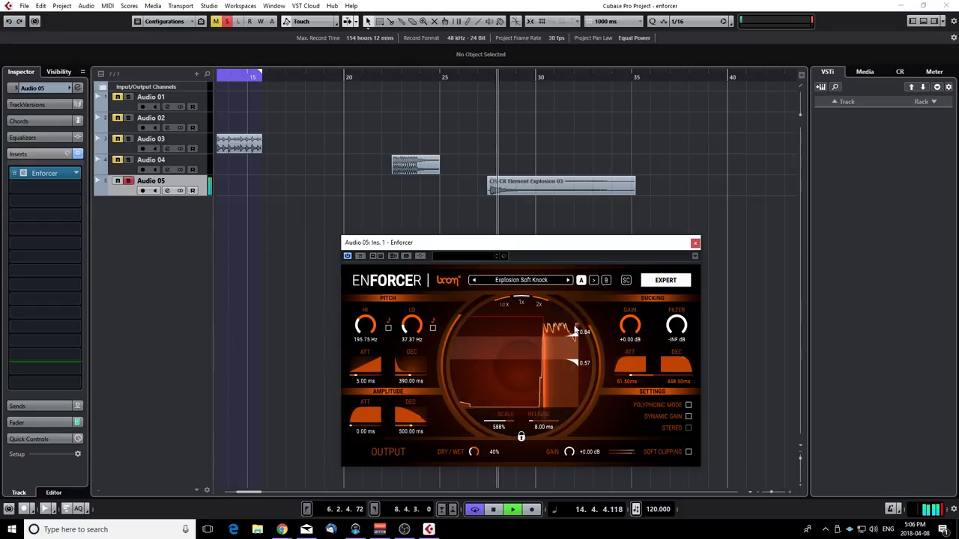
key("space")
Add a second Enforcer in Audio 05's next insert slot and arrange both plug-in windows so their controls are accessible.
left_click(74, 188)
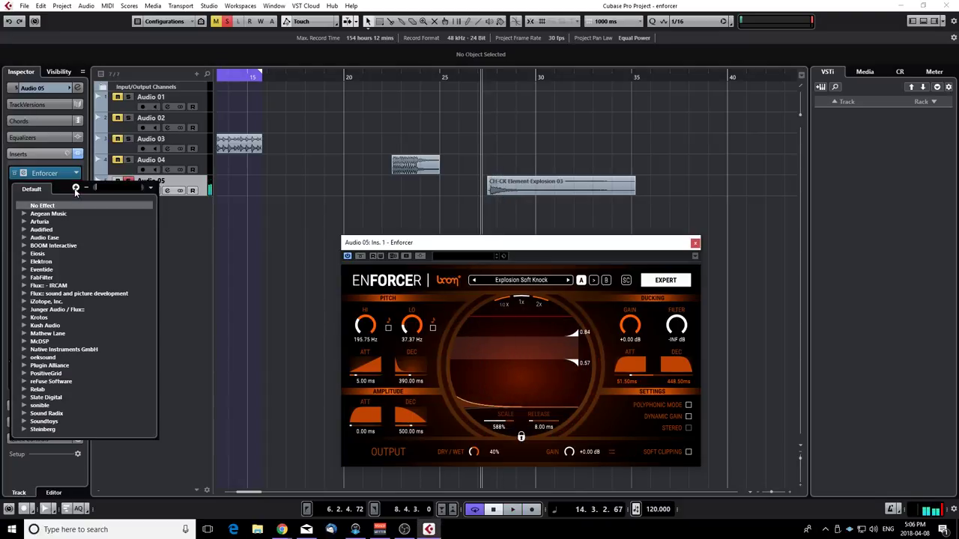
type("enfo")
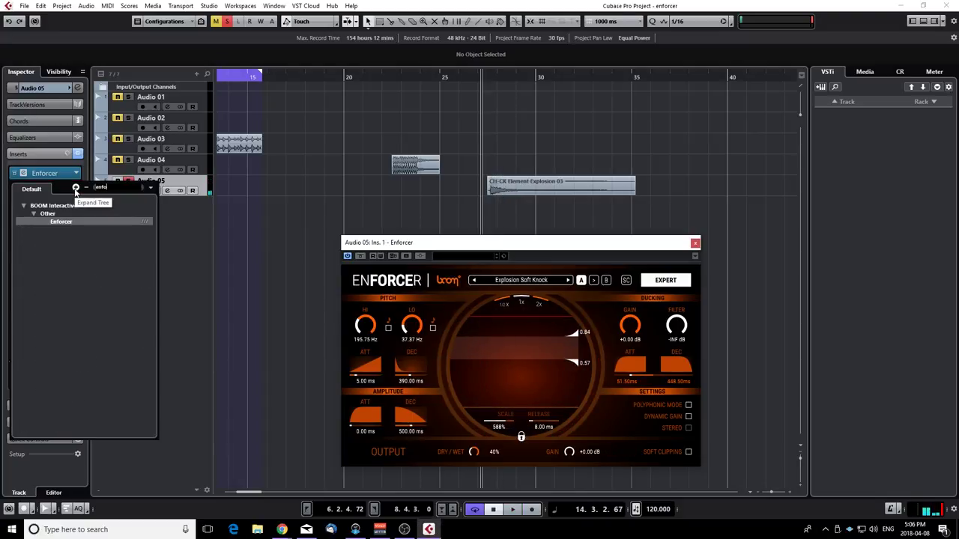
key("Return")
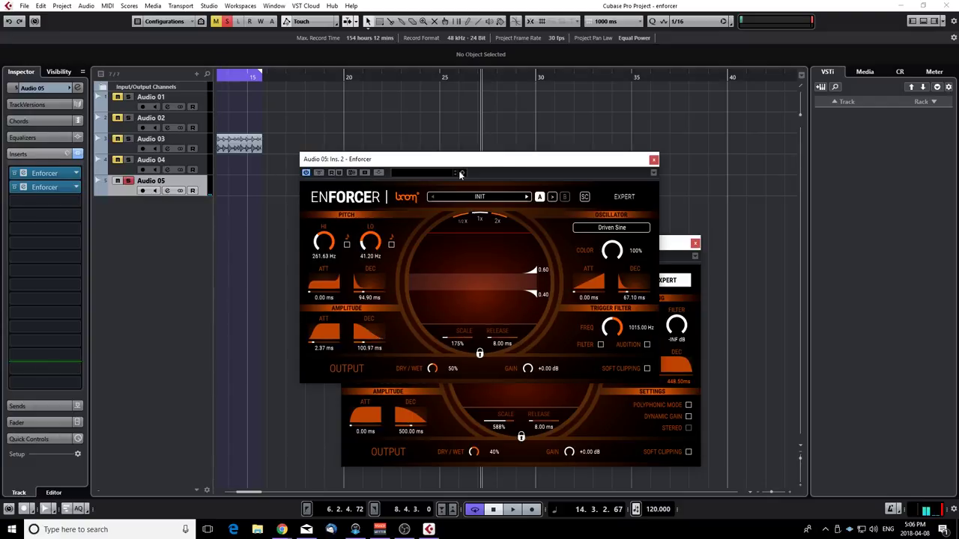
left_click_drag(502, 161, 340, 115)
left_click_drag(575, 246, 669, 241)
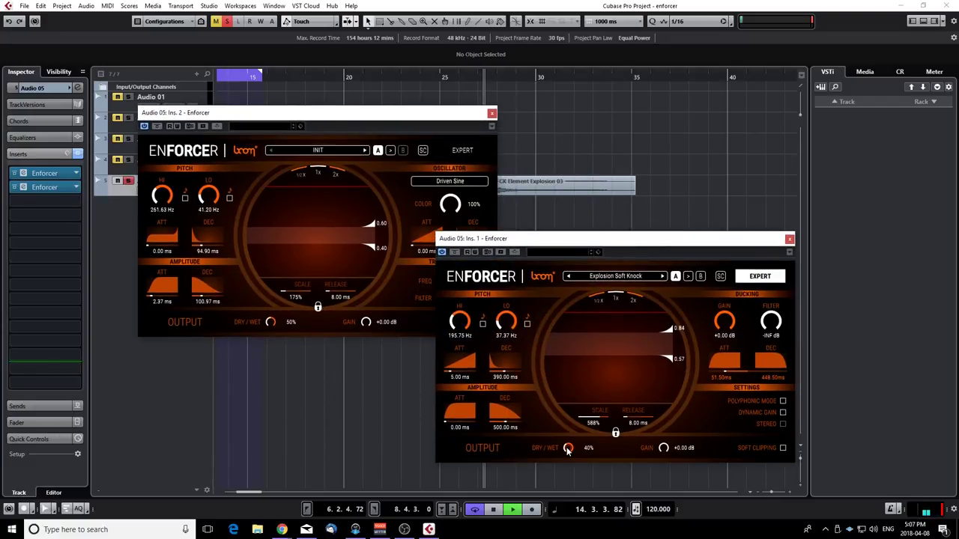
Reposition the second Enforcer window on Audio 05 and load its Explosion High Snap preset.
left_click(343, 117)
left_click_drag(342, 119, 408, 116)
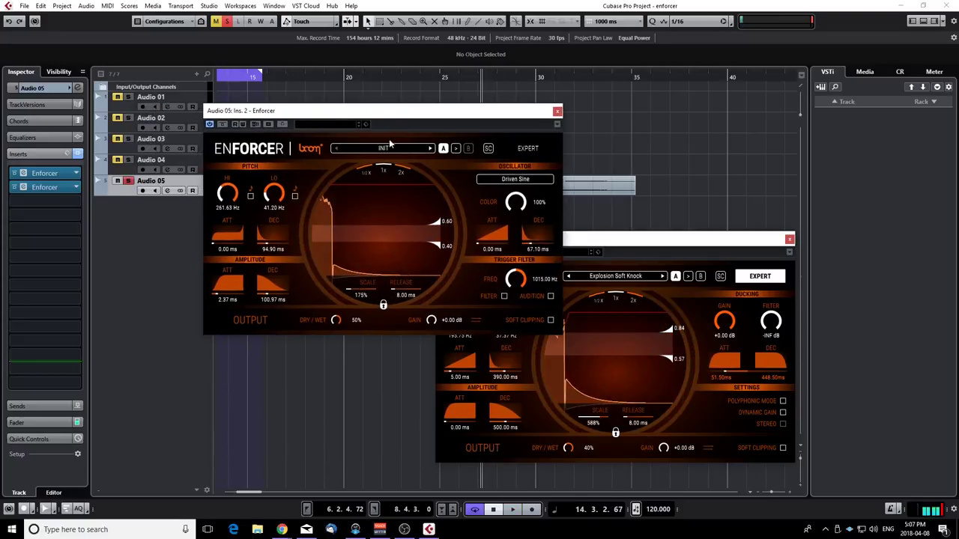
left_click(385, 148)
mouse_move(381, 243)
left_click(468, 270)
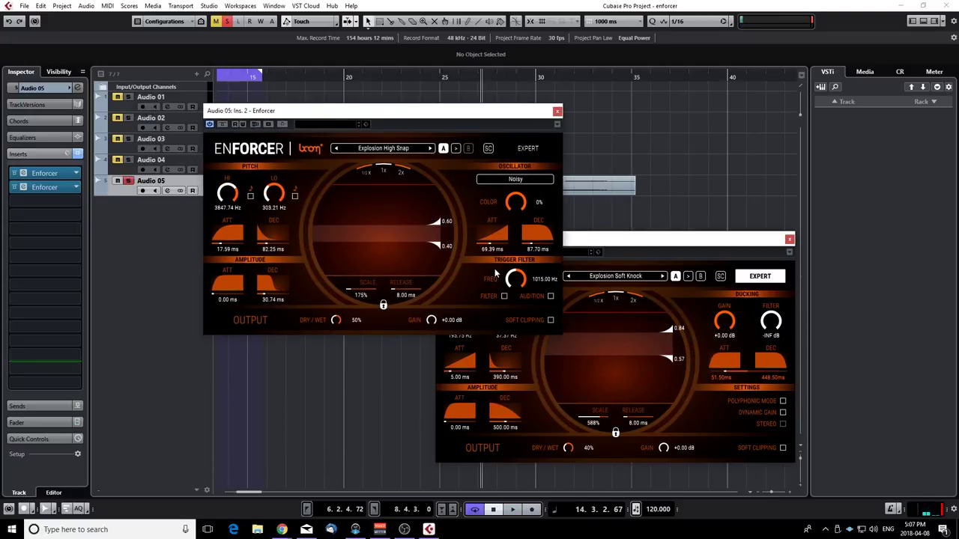
Set the second Enforcer's dry/wet mix to 37.2% while listening to the explosion clip, and replay it.
key("space")
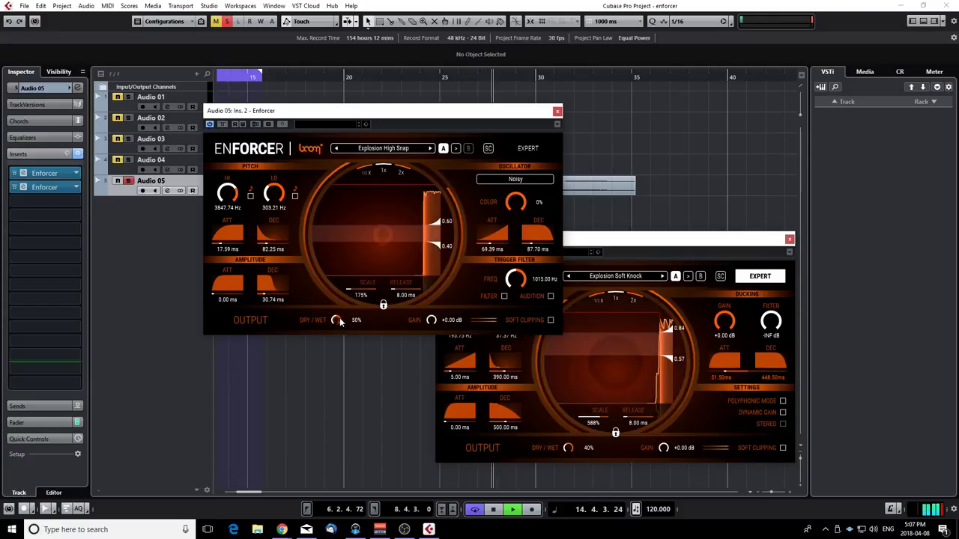
left_click_drag(336, 321, 335, 336)
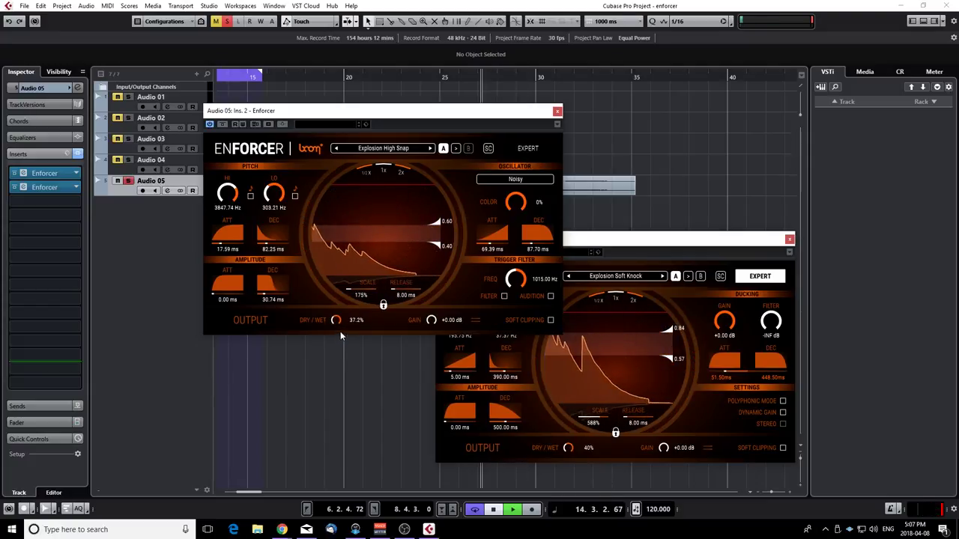
key("space")
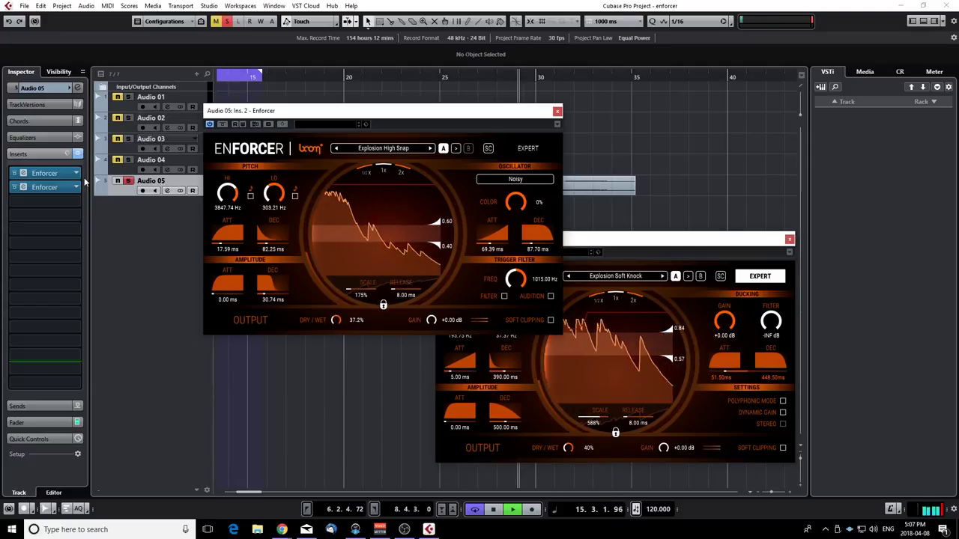
Compare the explosion with Audio 05's inserts bypassed and active, then stop playback.
left_click(78, 154)
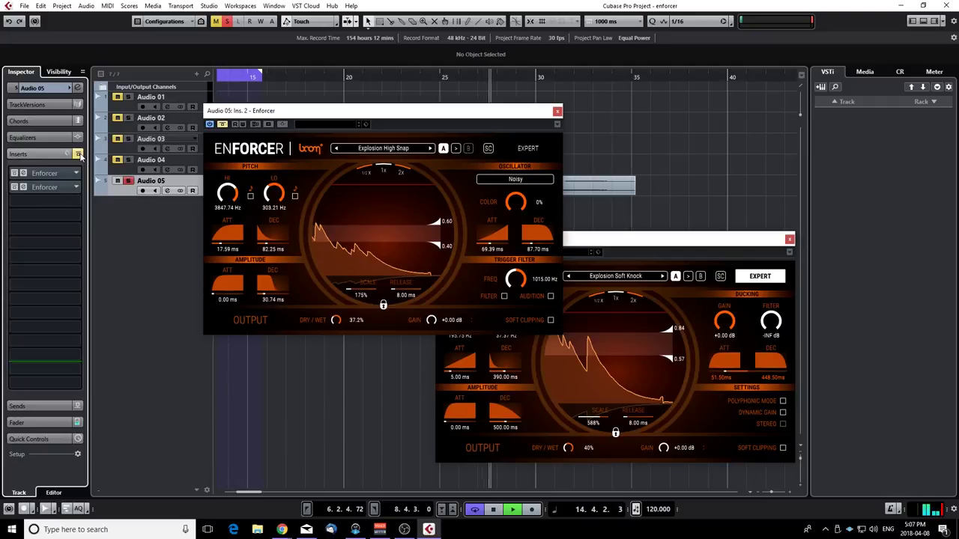
left_click(78, 154)
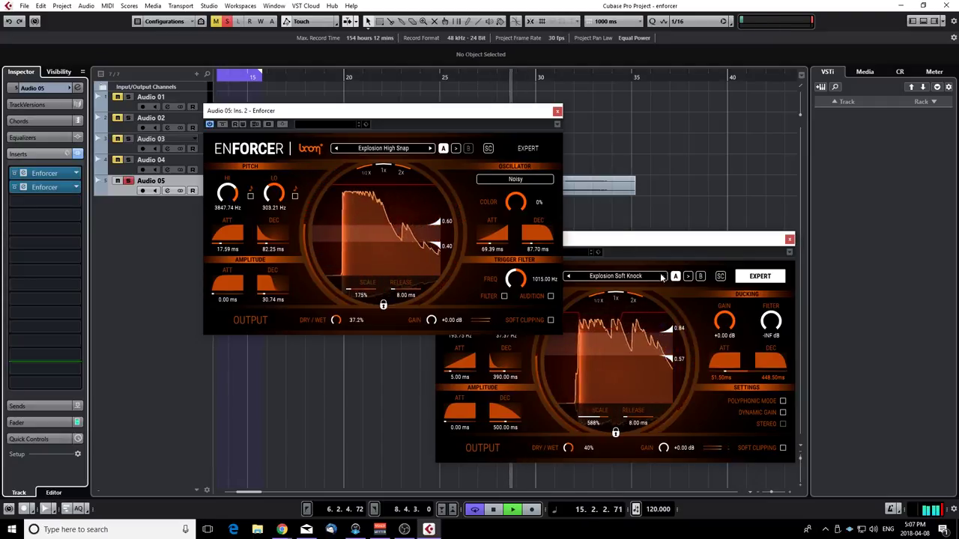
key("space")
Load the SFX Weapons preset Explosion Drop Subtle in the first Enforcer and play the explosion through both instances.
left_click(626, 276)
mouse_move(608, 367)
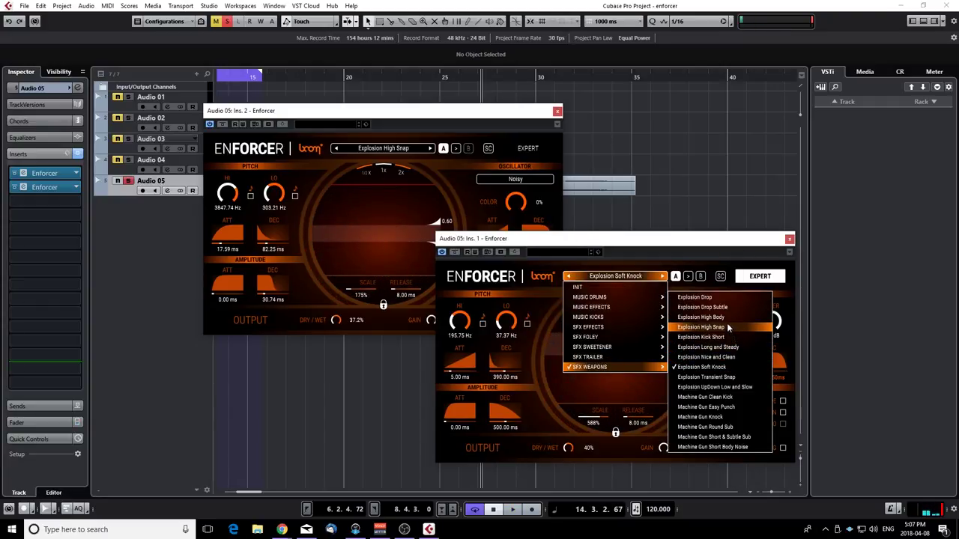
left_click(704, 307)
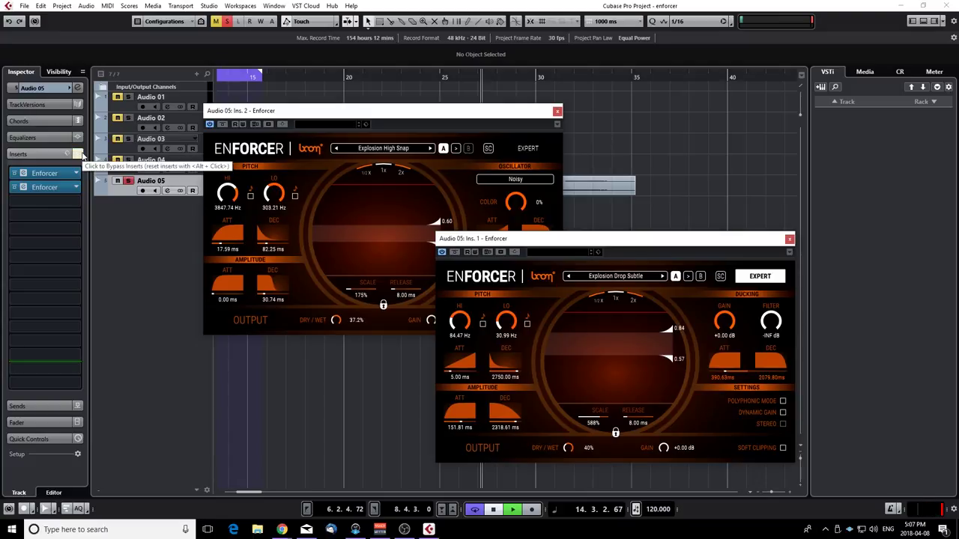
key("space")
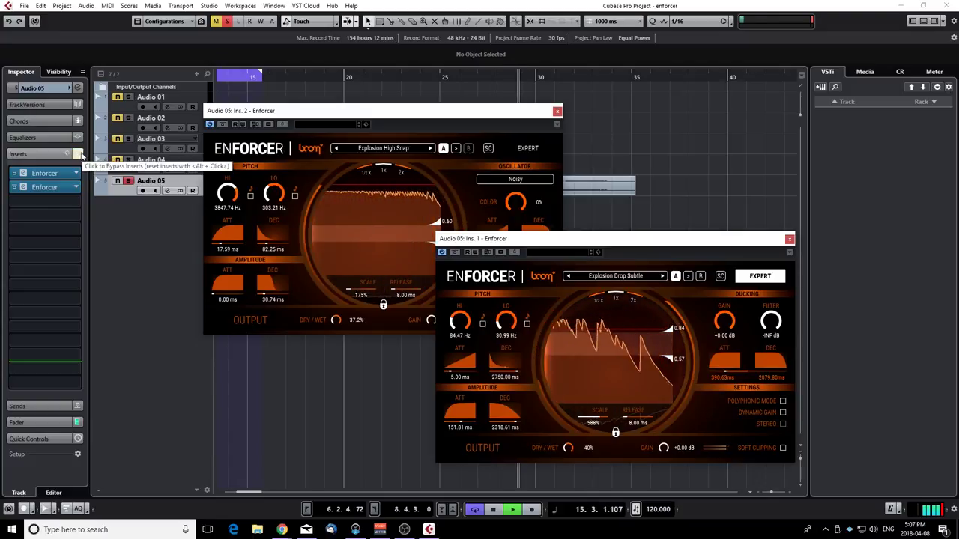
Bypass Audio 05's inserts, replay the explosion for comparison, and stop playback.
left_click(78, 154)
key("space")
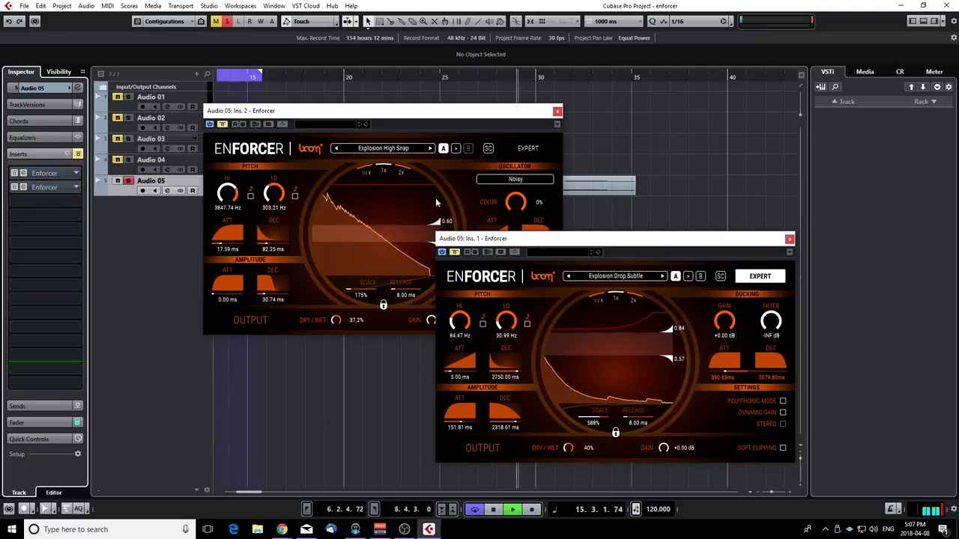
key("space")
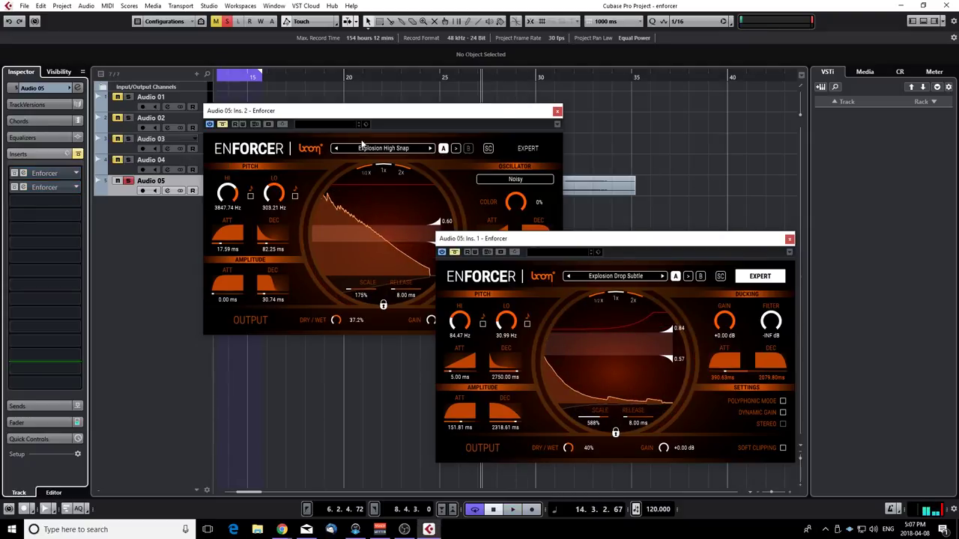
Close the first Enforcer's window and return to the drum loop on Audio 01 in the project timeline.
left_click(51, 174)
scroll(293, 197, "left", 5)
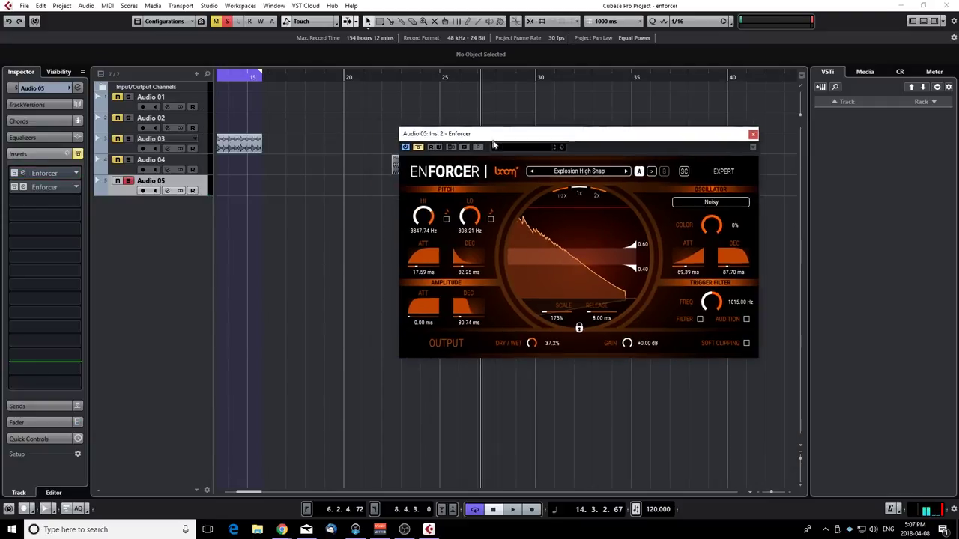
left_click(301, 116)
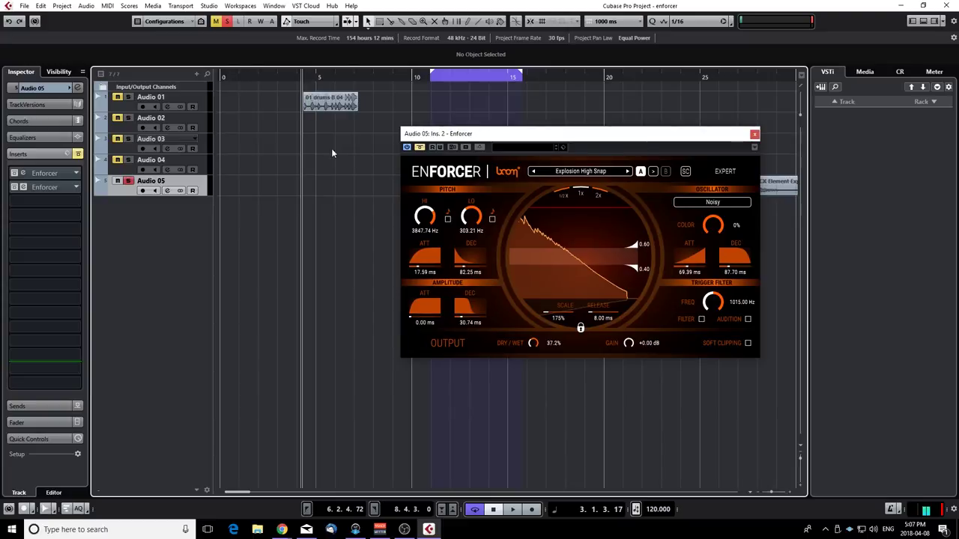